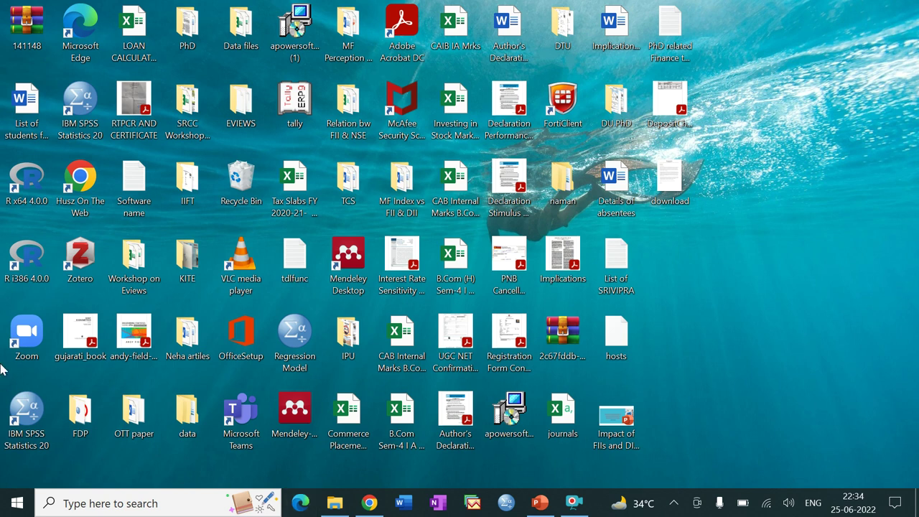
Launch IBM SPSS Statistics 20 from the desktop and dismiss its startup dialog to get an empty dataset.
{"action": "left_click", "coordinate": [21, 420]}
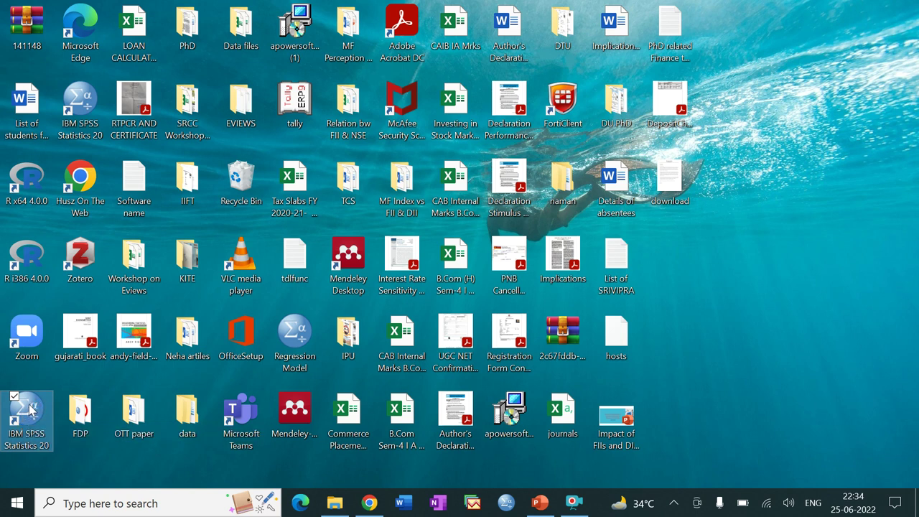
{"action": "double_click", "coordinate": [28, 409]}
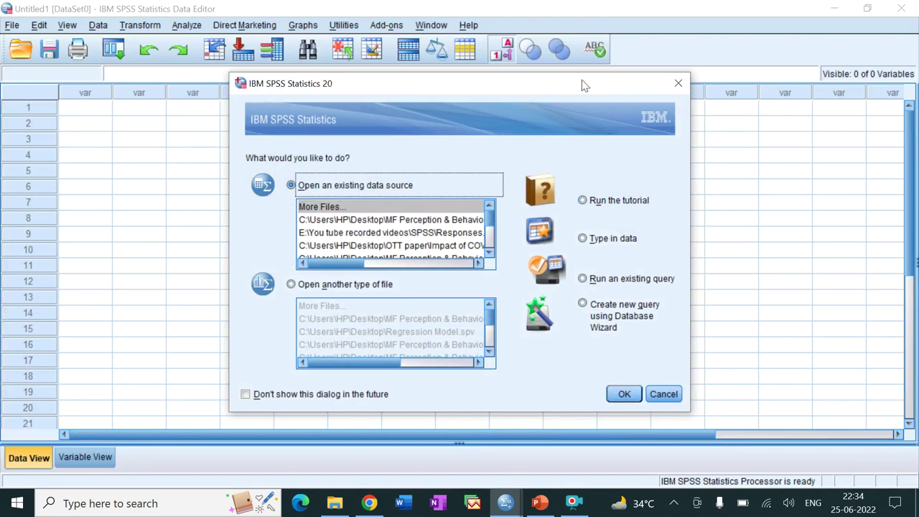
{"action": "left_click", "coordinate": [653, 394]}
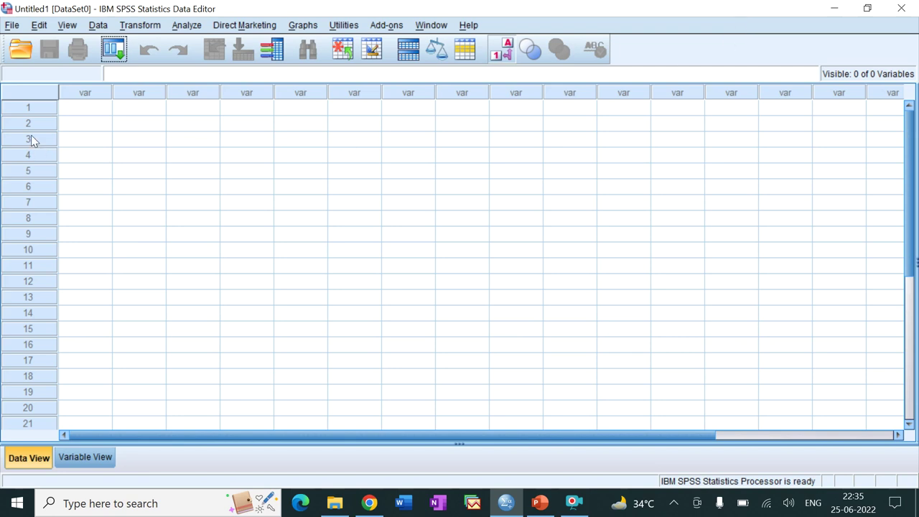
{"action": "left_click", "coordinate": [13, 25]}
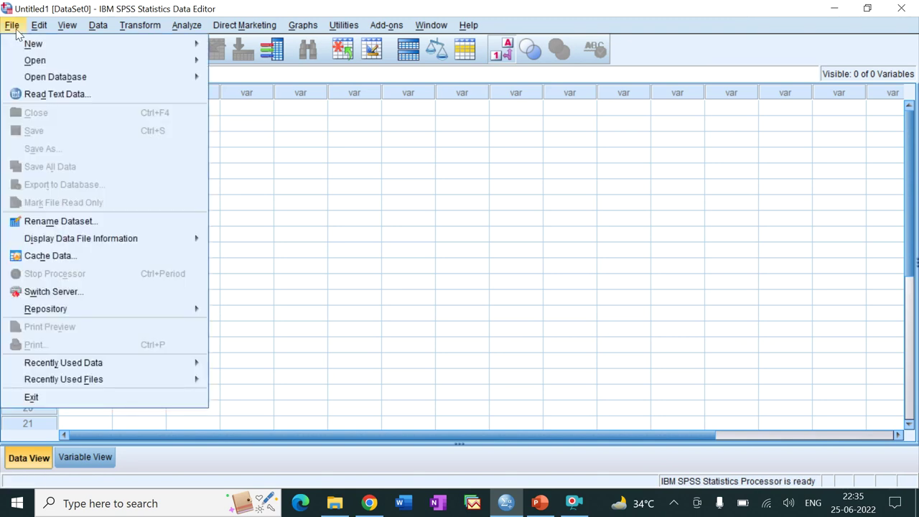
{"action": "mouse_move", "coordinate": [16, 49]}
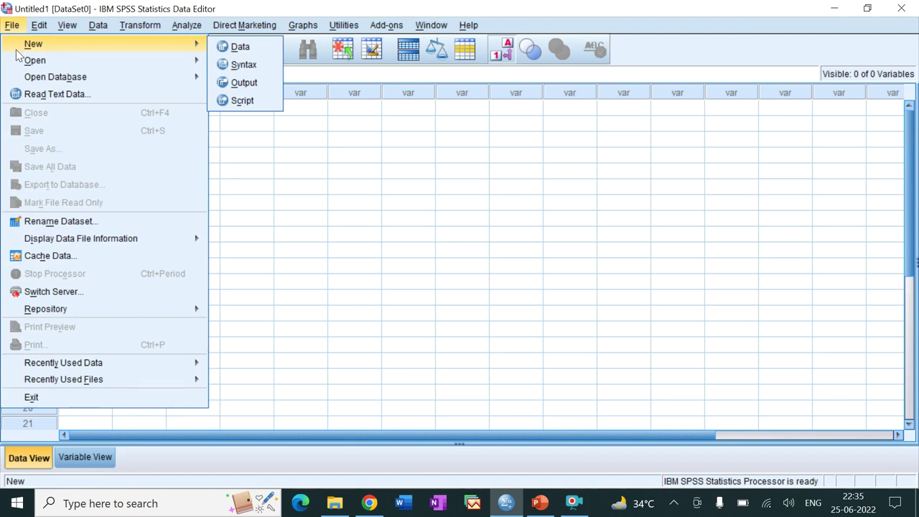
{"action": "mouse_move", "coordinate": [26, 65]}
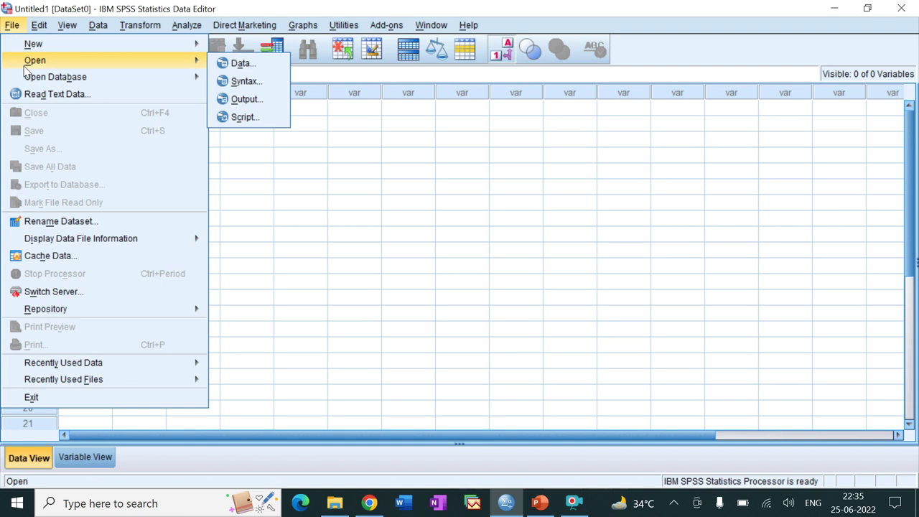
{"action": "mouse_move", "coordinate": [38, 84]}
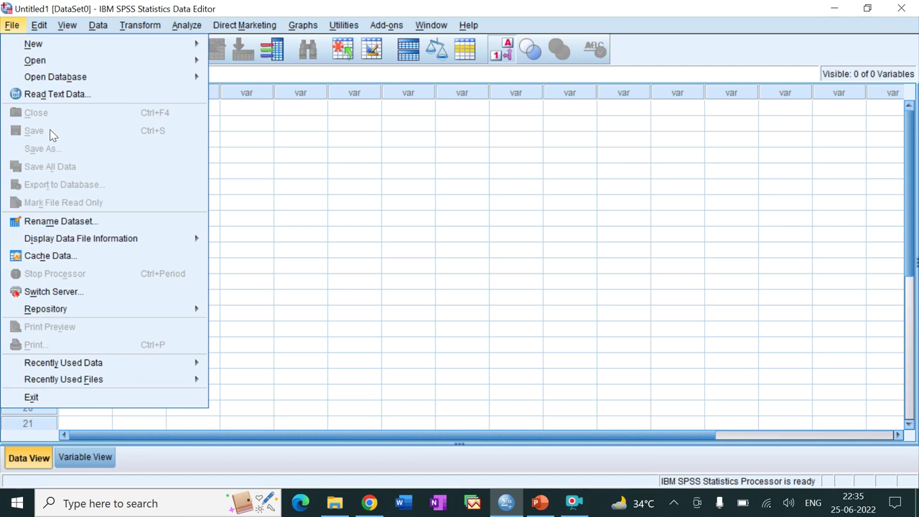
{"action": "left_click", "coordinate": [277, 139]}
{"action": "left_click", "coordinate": [39, 26]}
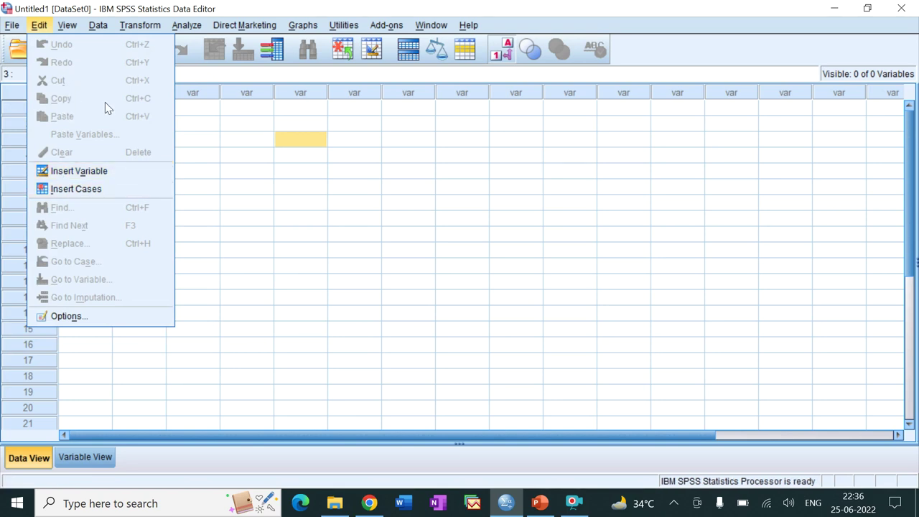
{"action": "left_click", "coordinate": [229, 129]}
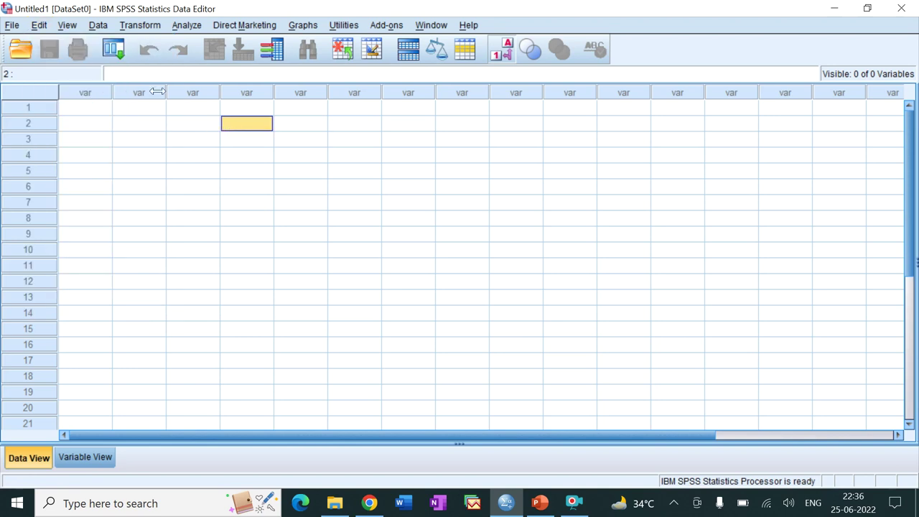
Hide the grid lines of the data sheet and show them again.
{"action": "left_click", "coordinate": [75, 29]}
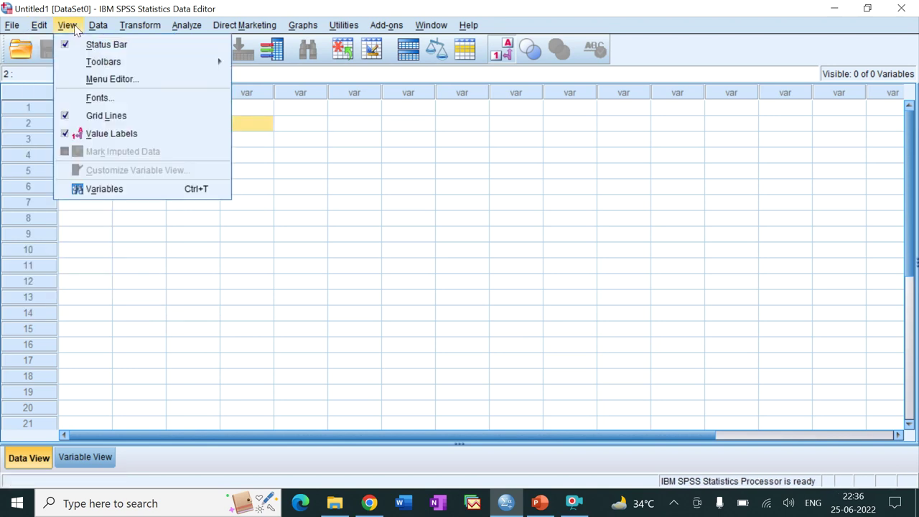
{"action": "left_click", "coordinate": [106, 115]}
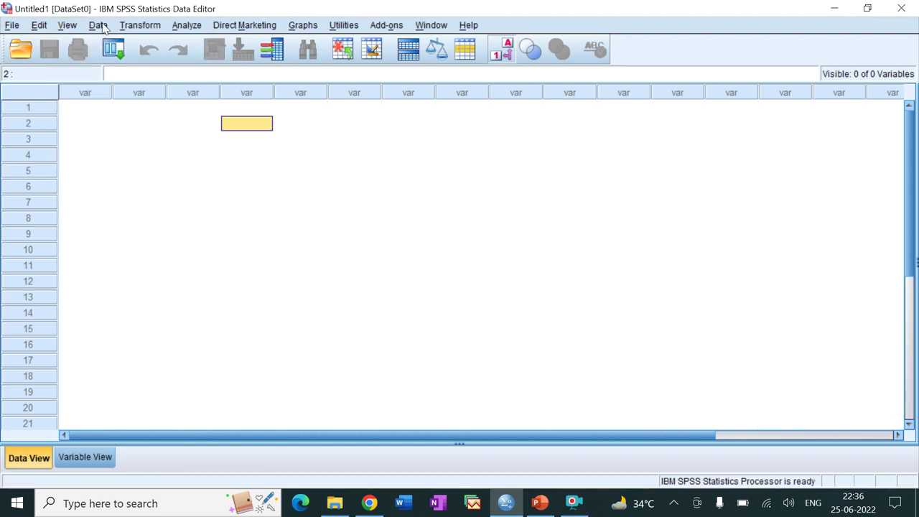
{"action": "left_click", "coordinate": [66, 26]}
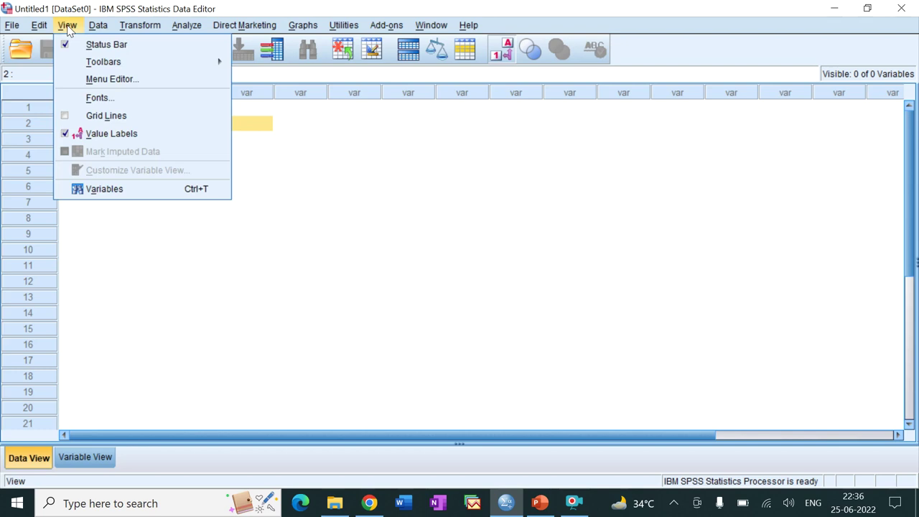
{"action": "left_click", "coordinate": [102, 115]}
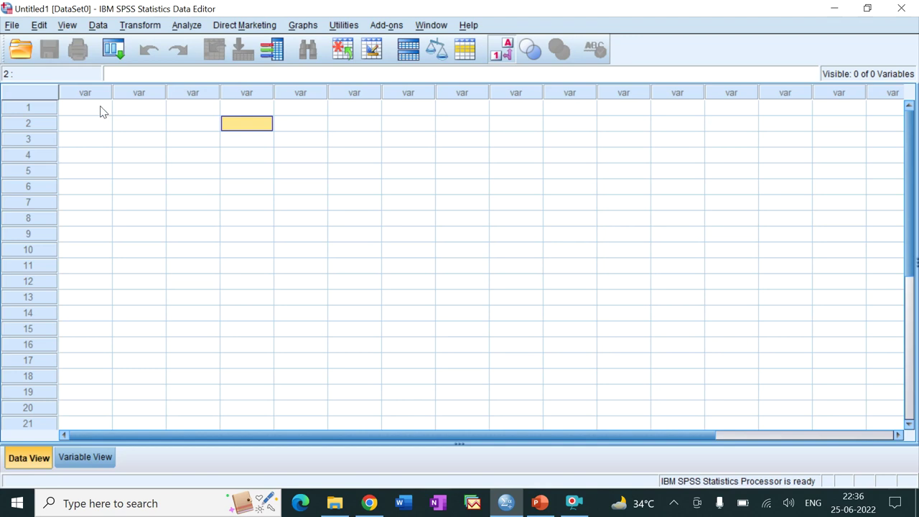
{"action": "left_click", "coordinate": [152, 28]}
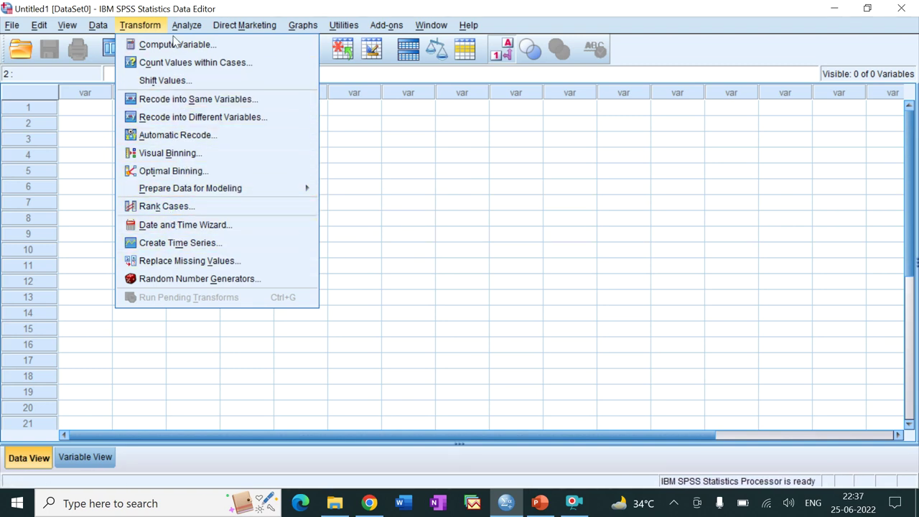
{"action": "mouse_move", "coordinate": [176, 27]}
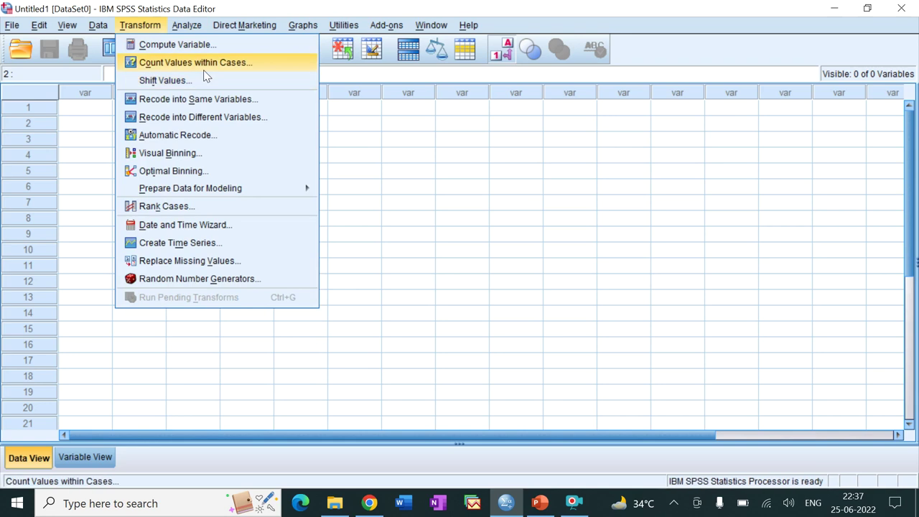
{"action": "mouse_move", "coordinate": [188, 46]}
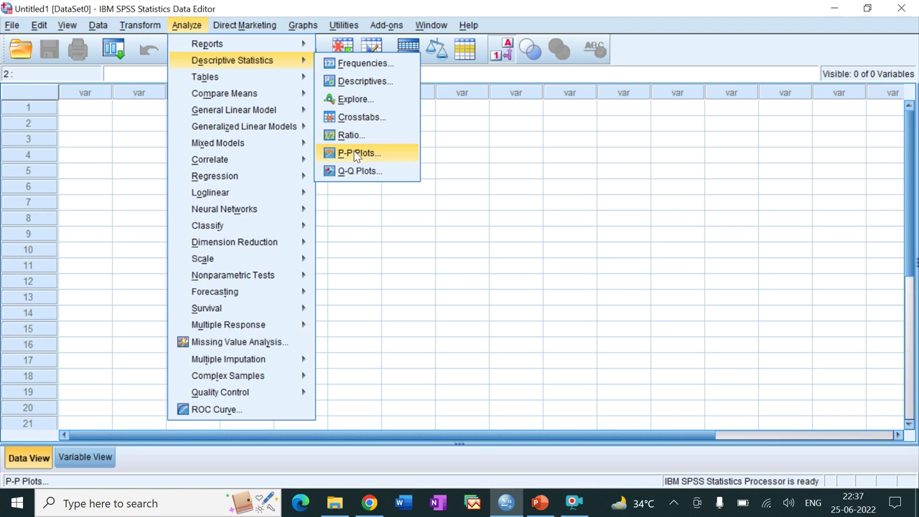
{"action": "mouse_move", "coordinate": [292, 83]}
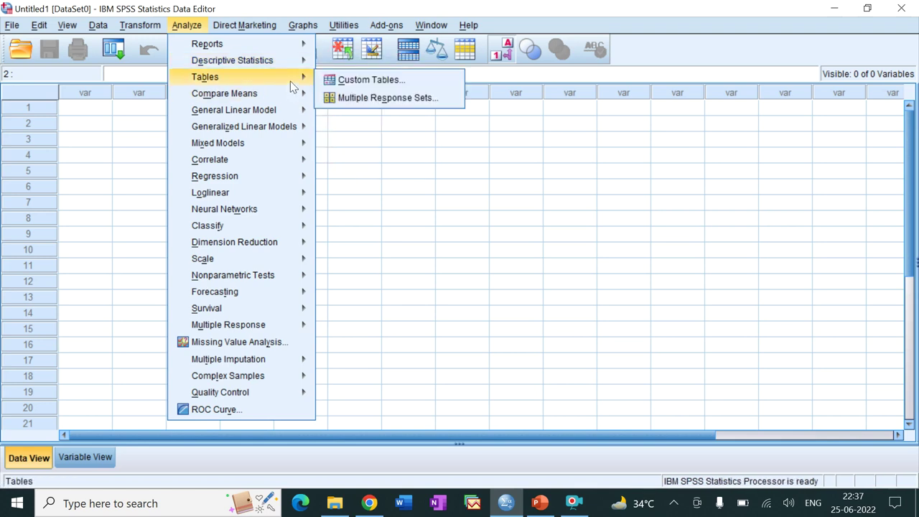
{"action": "mouse_move", "coordinate": [287, 100]}
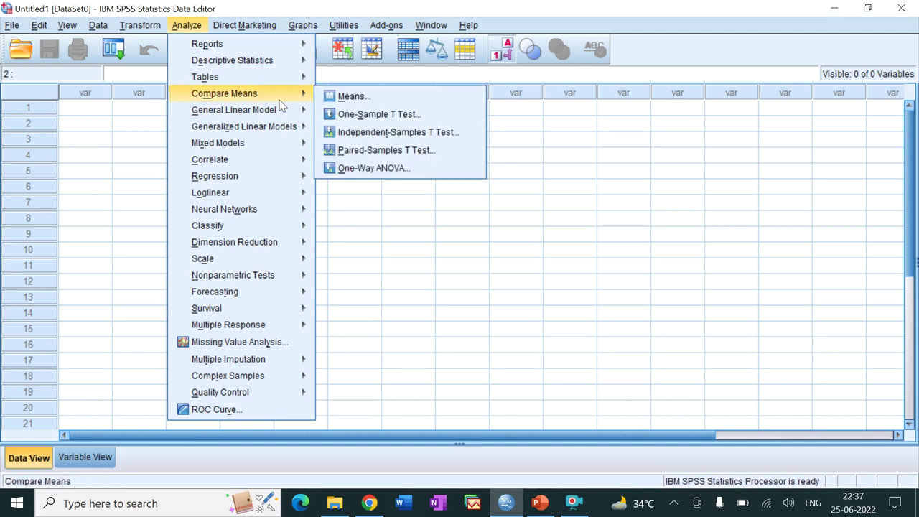
{"action": "mouse_move", "coordinate": [280, 162]}
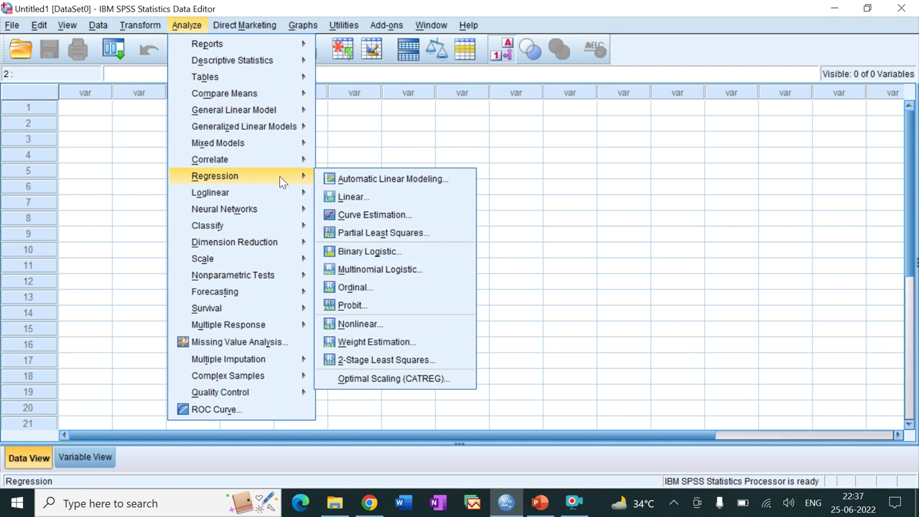
{"action": "left_click", "coordinate": [388, 125]}
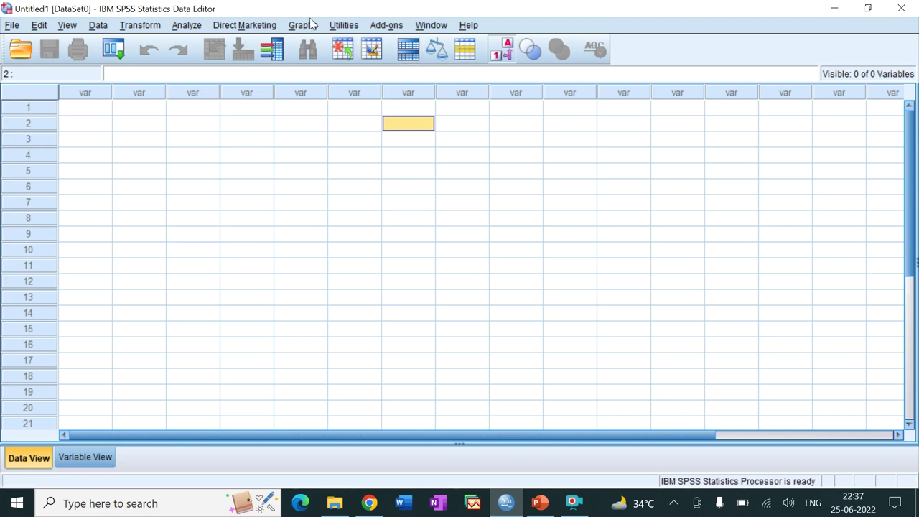
{"action": "left_click", "coordinate": [343, 25]}
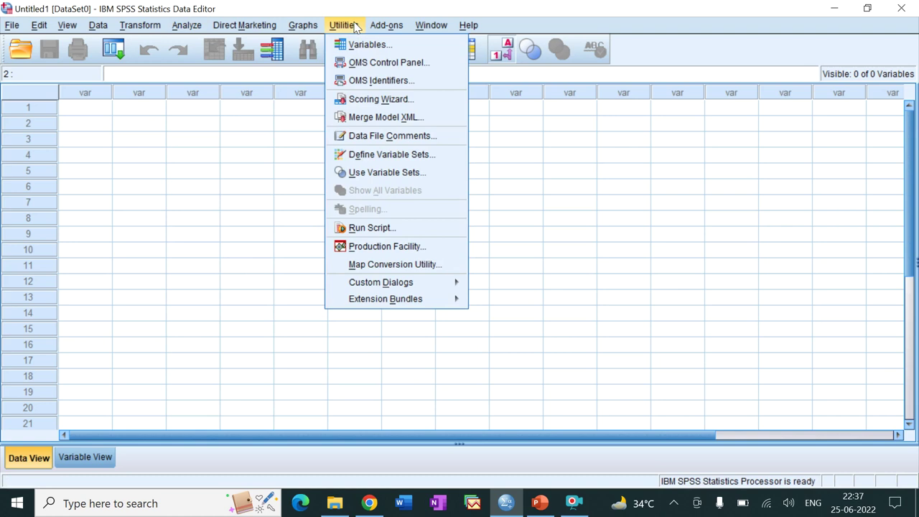
{"action": "left_click", "coordinate": [225, 174]}
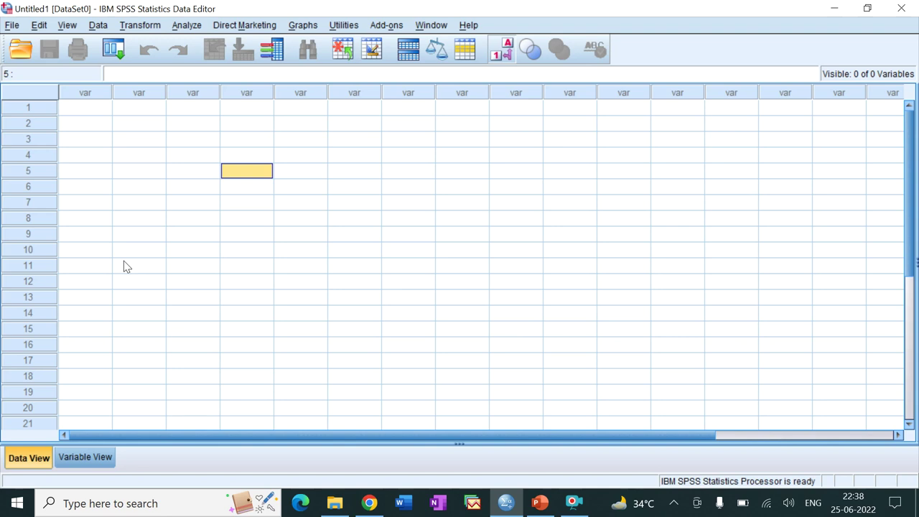
View the empty variable definition sheet in Variable View and return to Data View.
{"action": "left_click", "coordinate": [89, 459]}
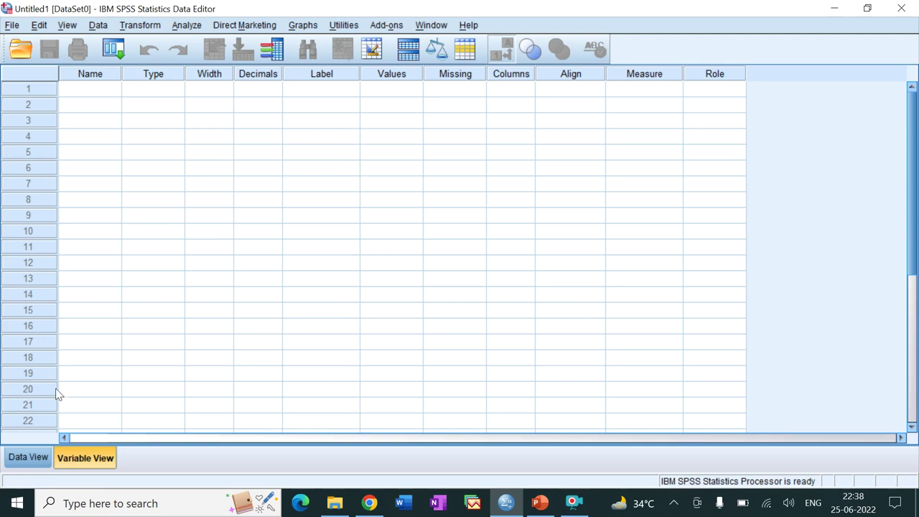
{"action": "left_click", "coordinate": [39, 460]}
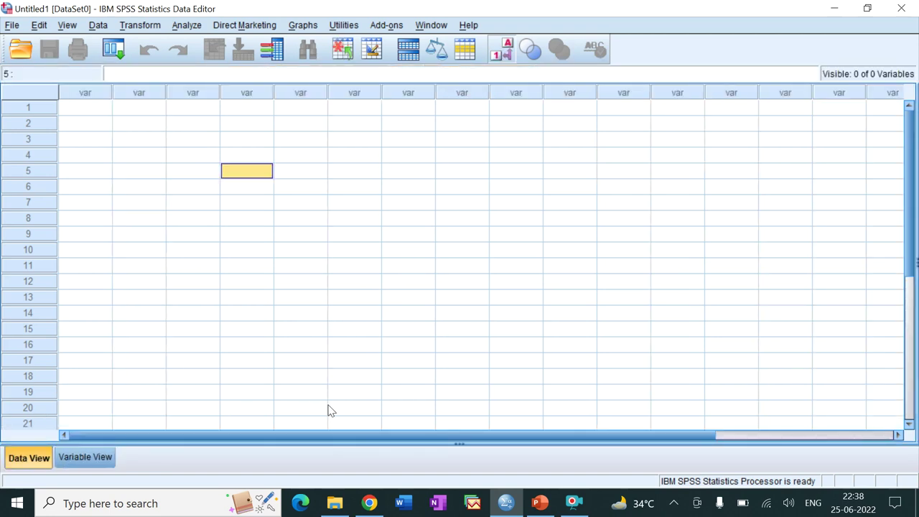
Switch to File Explorer, open the Questionnaire PDF from the SPSS folder and set its zoom to 100%.
{"action": "left_click", "coordinate": [334, 502]}
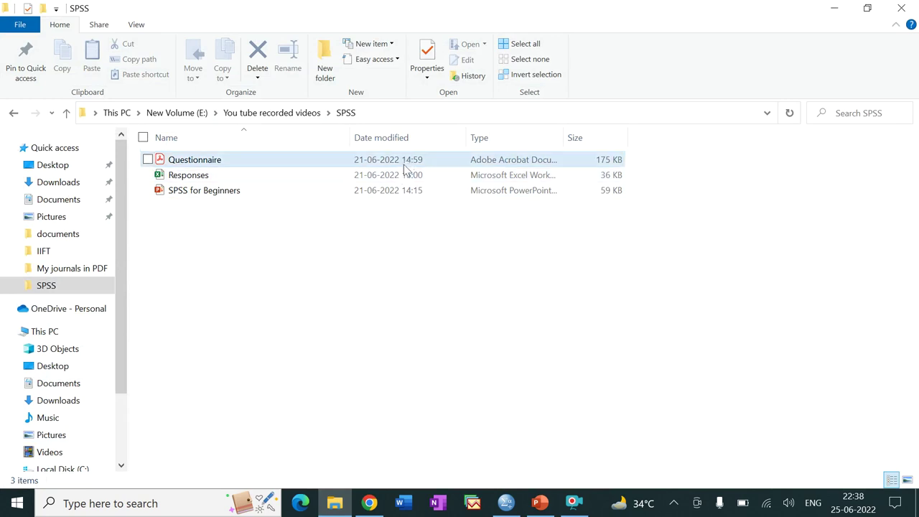
{"action": "left_click", "coordinate": [406, 162]}
{"action": "double_click", "coordinate": [406, 160]}
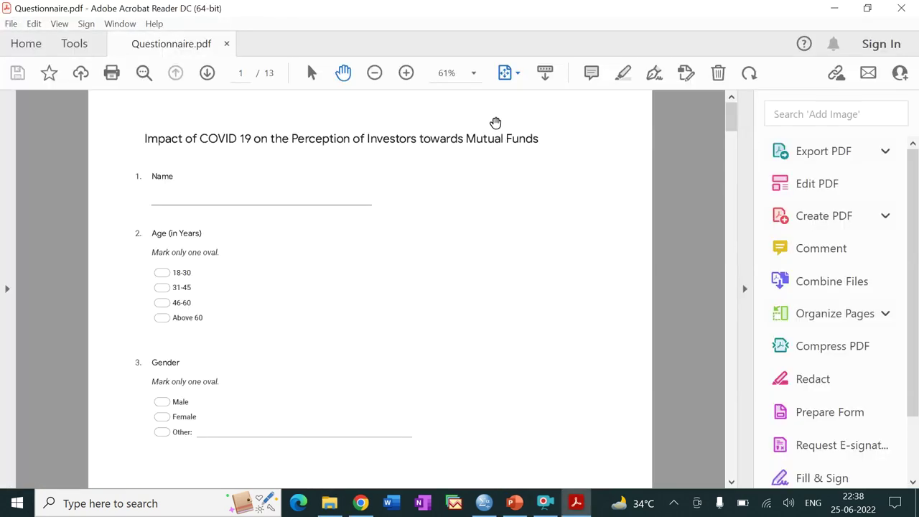
{"action": "left_click", "coordinate": [474, 72]}
{"action": "left_click", "coordinate": [515, 179]}
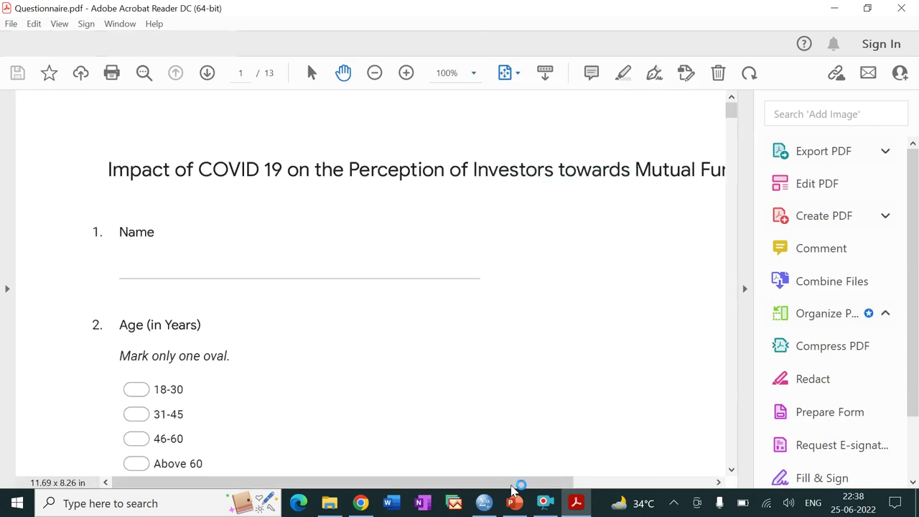
Examine the demographic questions and their answer options in the questionnaire, from name and age through gender, income and occupation.
{"action": "left_click_drag", "start_coordinate": [349, 490], "coordinate": [389, 489]}
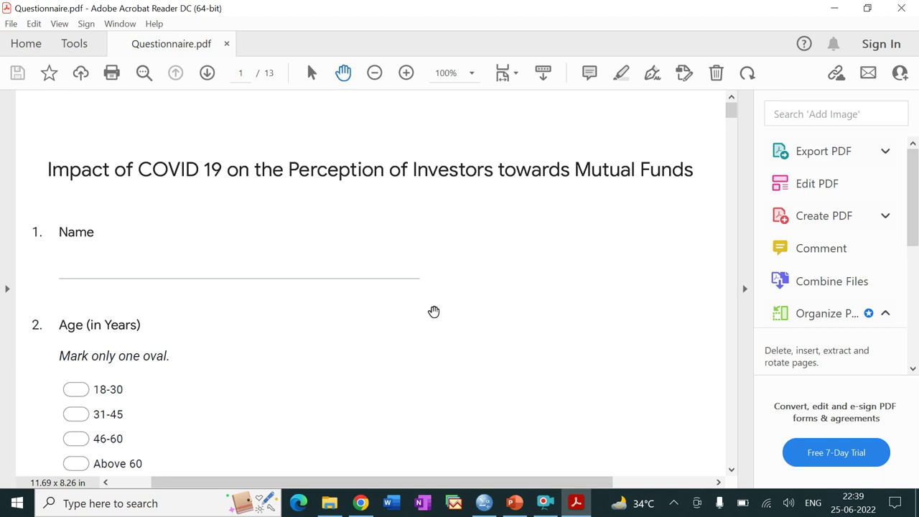
{"action": "scroll", "coordinate": [372, 334], "scroll_direction": "down", "scroll_amount": 2}
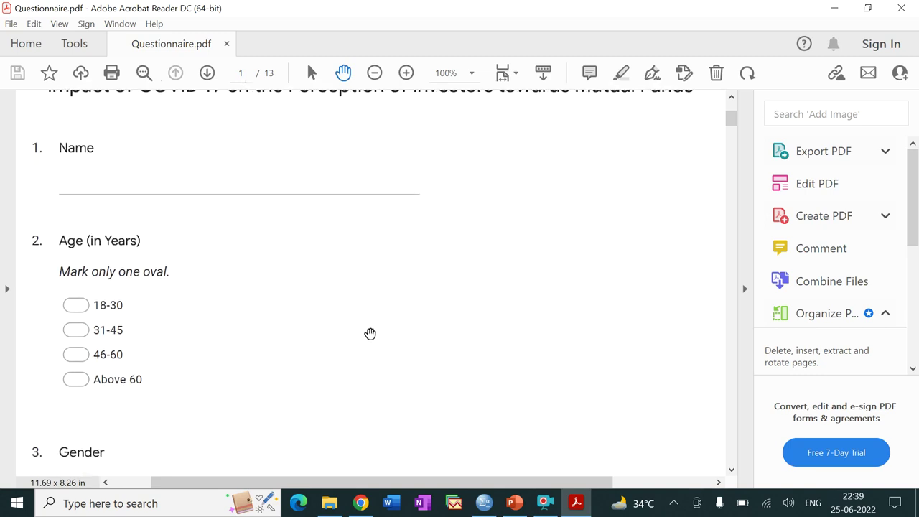
{"action": "scroll", "coordinate": [370, 335], "scroll_direction": "down", "scroll_amount": 1}
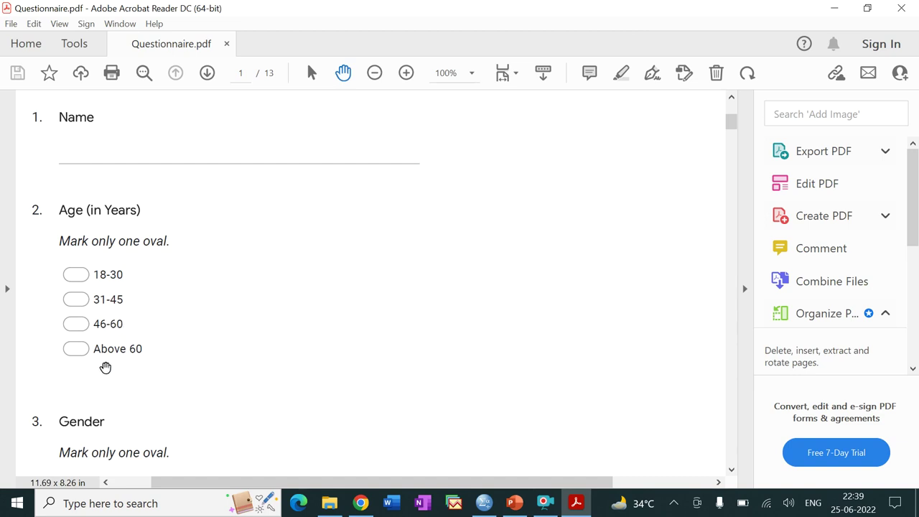
{"action": "left_click", "coordinate": [545, 502]}
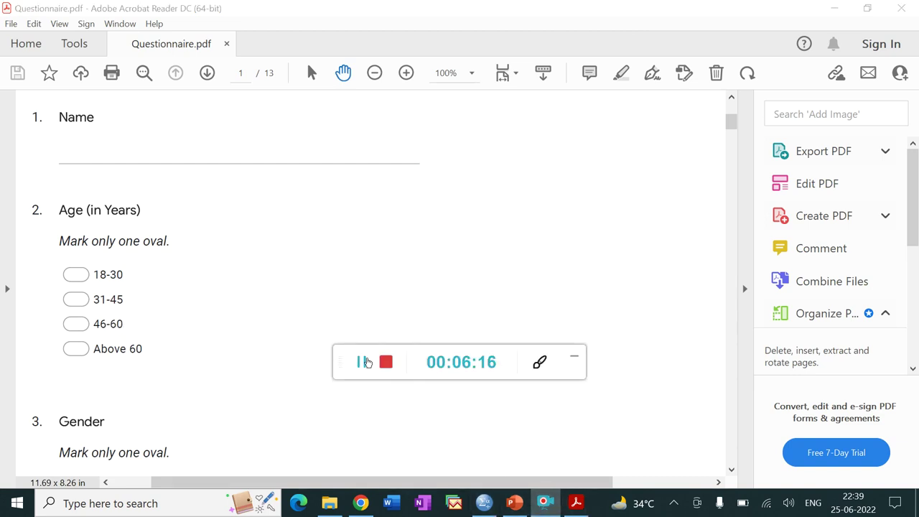
{"action": "left_click", "coordinate": [572, 355]}
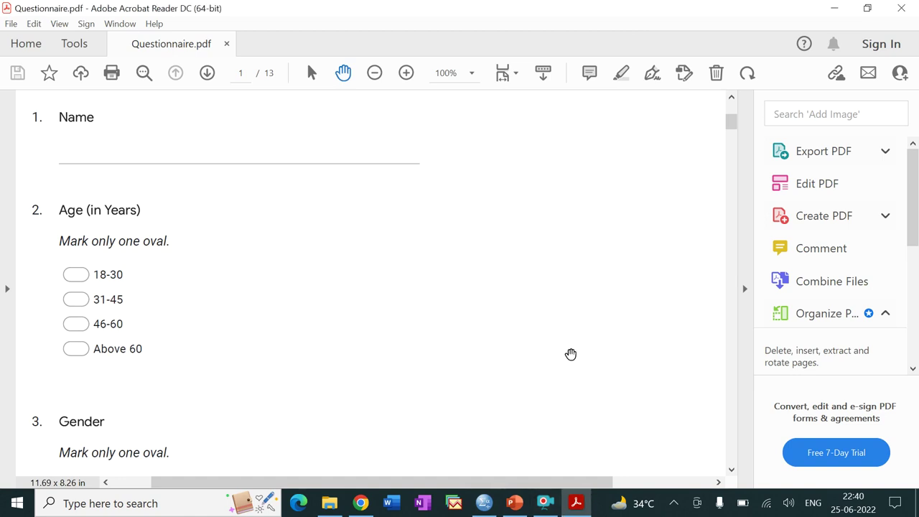
{"action": "scroll", "coordinate": [515, 362], "scroll_direction": "down", "scroll_amount": 4}
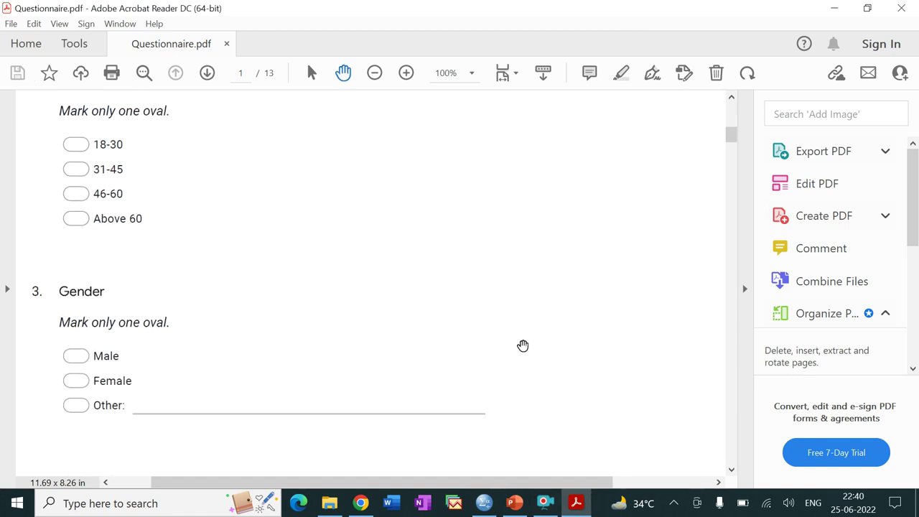
{"action": "scroll", "coordinate": [522, 348], "scroll_direction": "down", "scroll_amount": 12}
{"action": "scroll", "coordinate": [522, 347], "scroll_direction": "up", "scroll_amount": 11}
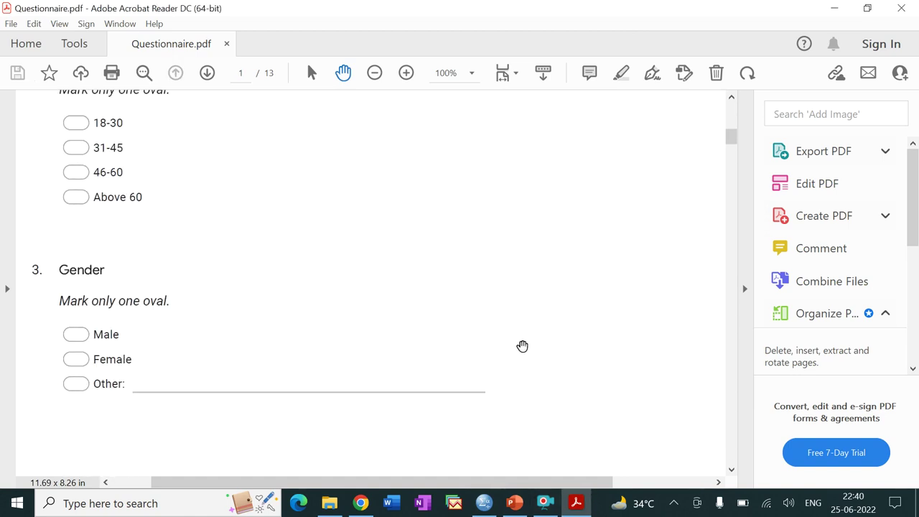
{"action": "scroll", "coordinate": [522, 347], "scroll_direction": "down", "scroll_amount": 10}
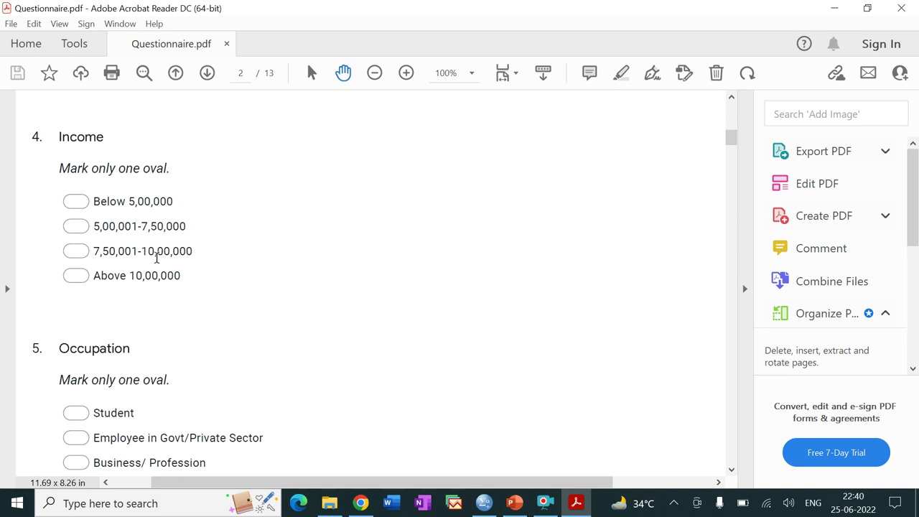
Examine the remaining demographic questions in the questionnaire, from income and occupation through marital status and family members to number of children.
{"action": "scroll", "coordinate": [345, 390], "scroll_direction": "down", "scroll_amount": 3}
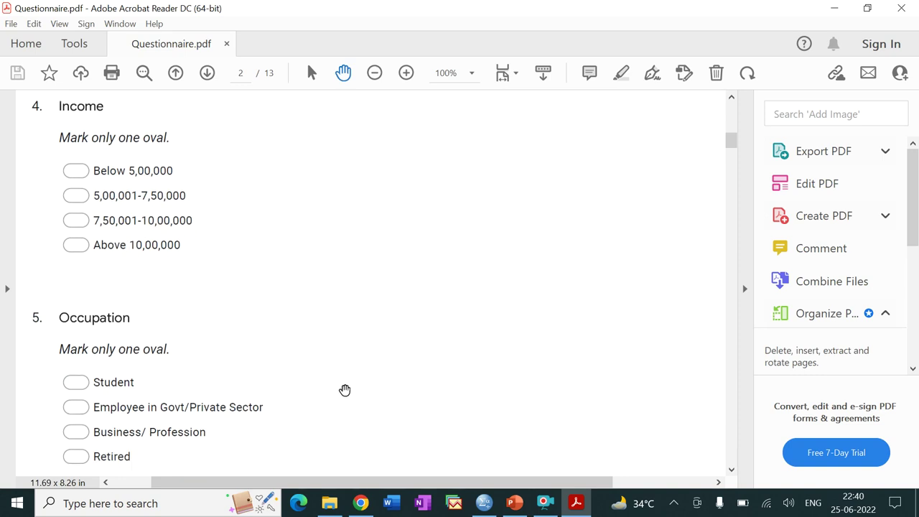
{"action": "scroll", "coordinate": [349, 389], "scroll_direction": "down", "scroll_amount": 1}
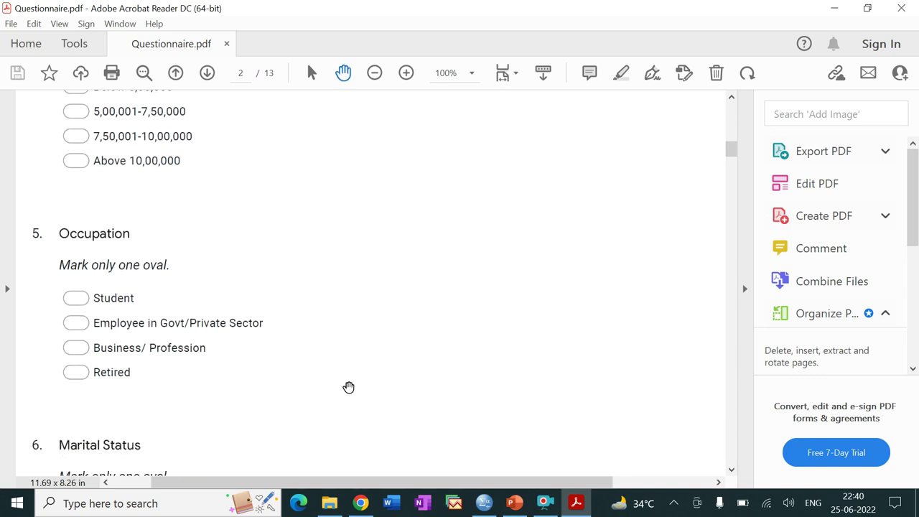
{"action": "scroll", "coordinate": [349, 388], "scroll_direction": "down", "scroll_amount": 1}
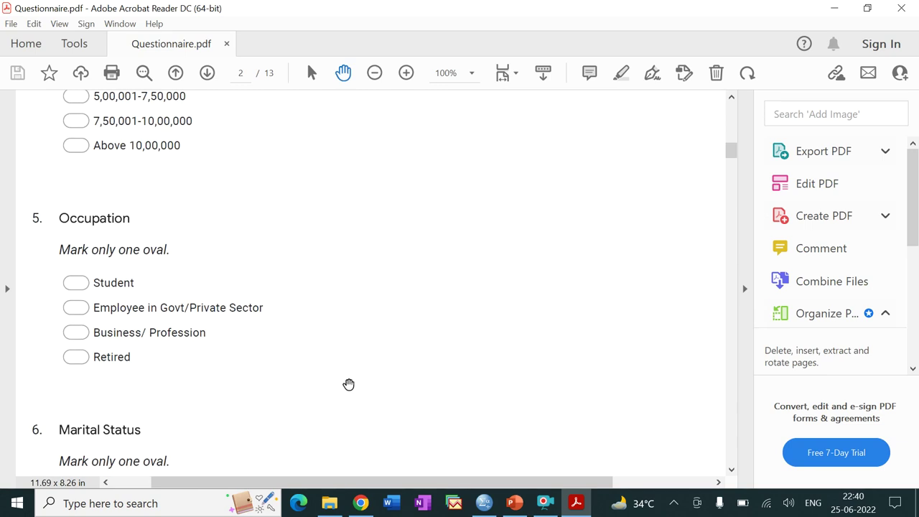
{"action": "scroll", "coordinate": [348, 388], "scroll_direction": "down", "scroll_amount": 1}
{"action": "scroll", "coordinate": [349, 387], "scroll_direction": "down", "scroll_amount": 4}
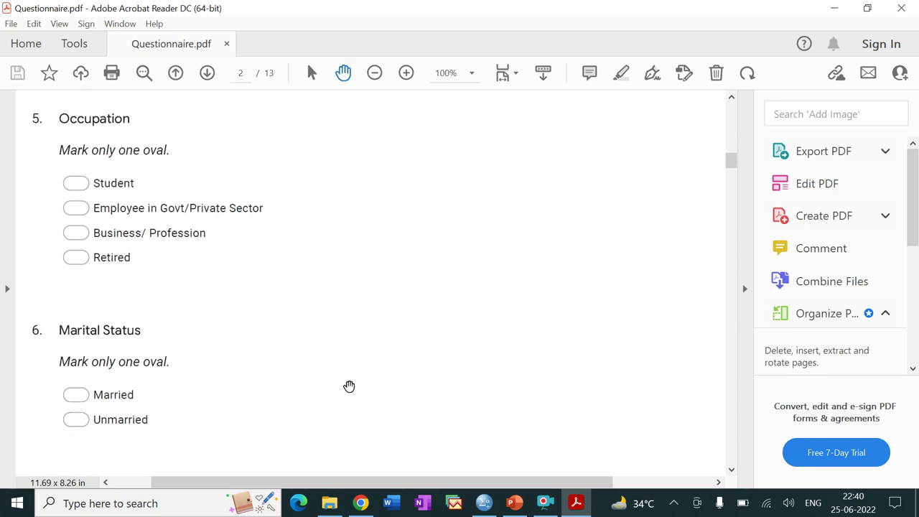
{"action": "scroll", "coordinate": [350, 387], "scroll_direction": "down", "scroll_amount": 7}
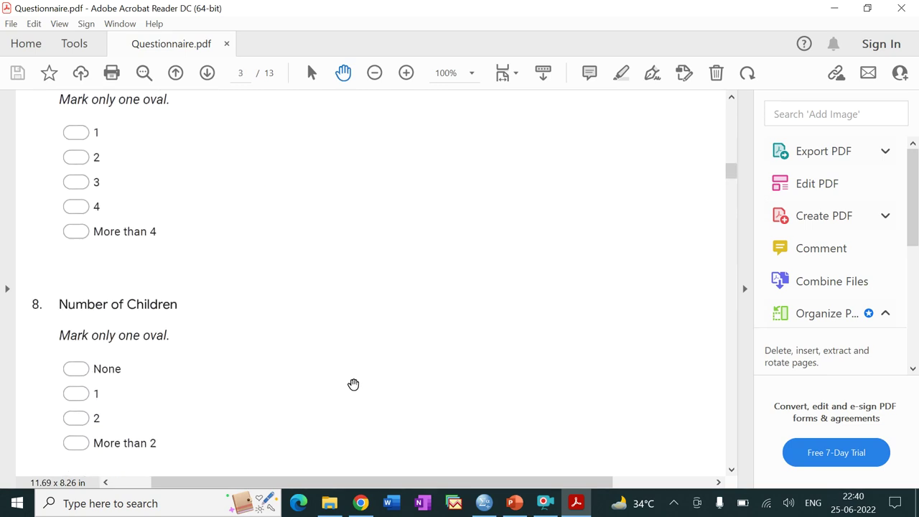
{"action": "scroll", "coordinate": [352, 389], "scroll_direction": "down", "scroll_amount": 1}
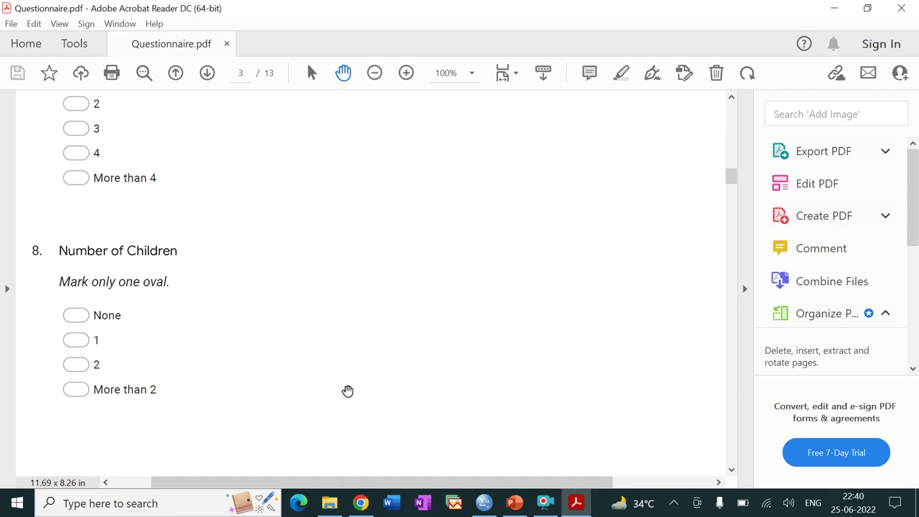
Examine the mutual fund questions, including reasons for not investing and the agreement-scale items on setting objectives during COVID 19.
{"action": "scroll", "coordinate": [346, 391], "scroll_direction": "down", "scroll_amount": 5}
{"action": "scroll", "coordinate": [345, 391], "scroll_direction": "down", "scroll_amount": 15}
{"action": "scroll", "coordinate": [348, 382], "scroll_direction": "up", "scroll_amount": 2}
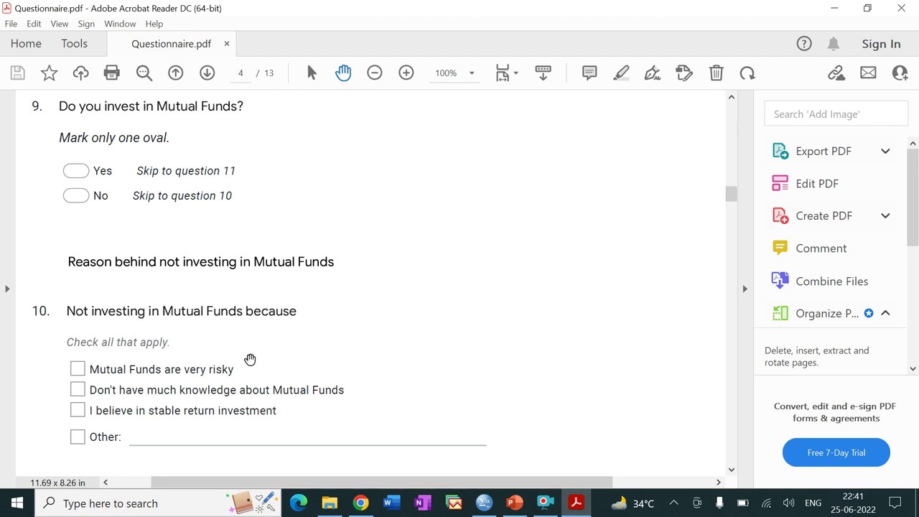
{"action": "scroll", "coordinate": [248, 357], "scroll_direction": "down", "scroll_amount": 3}
{"action": "scroll", "coordinate": [252, 362], "scroll_direction": "down", "scroll_amount": 10}
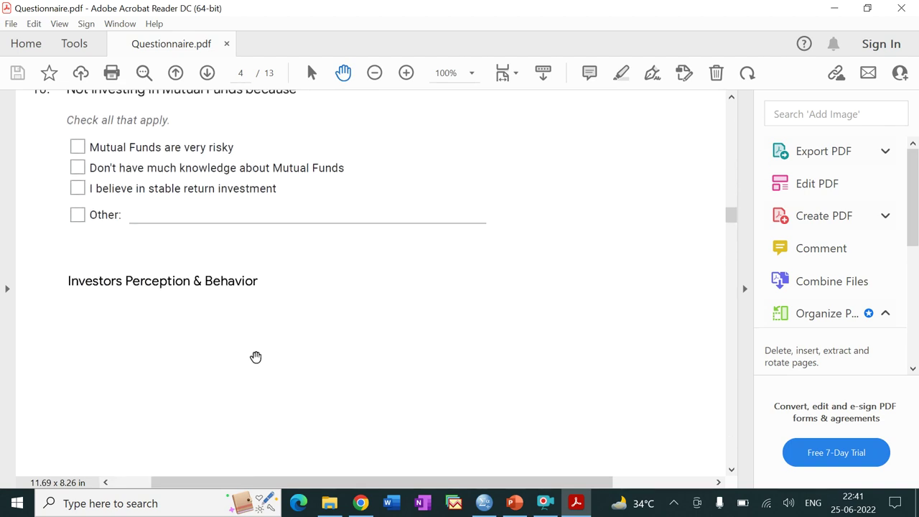
{"action": "scroll", "coordinate": [253, 360], "scroll_direction": "down", "scroll_amount": 10}
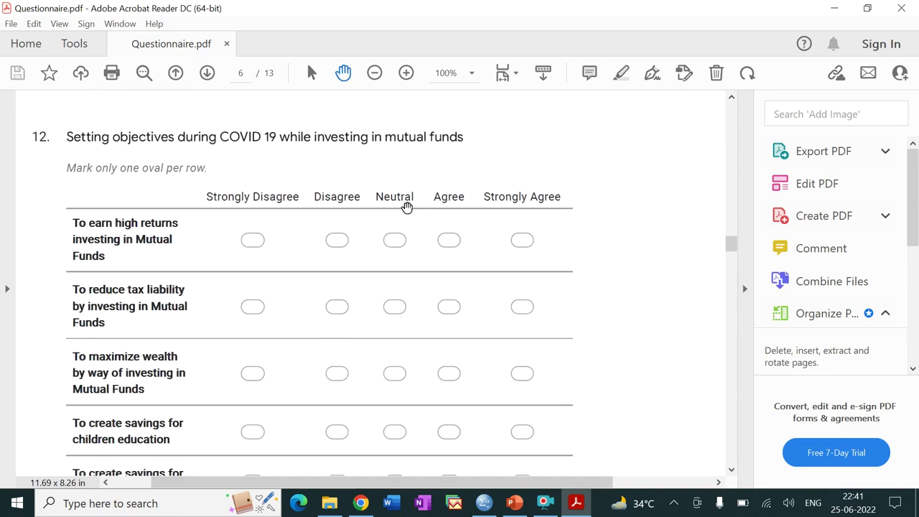
{"action": "scroll", "coordinate": [353, 228], "scroll_direction": "down", "scroll_amount": 2}
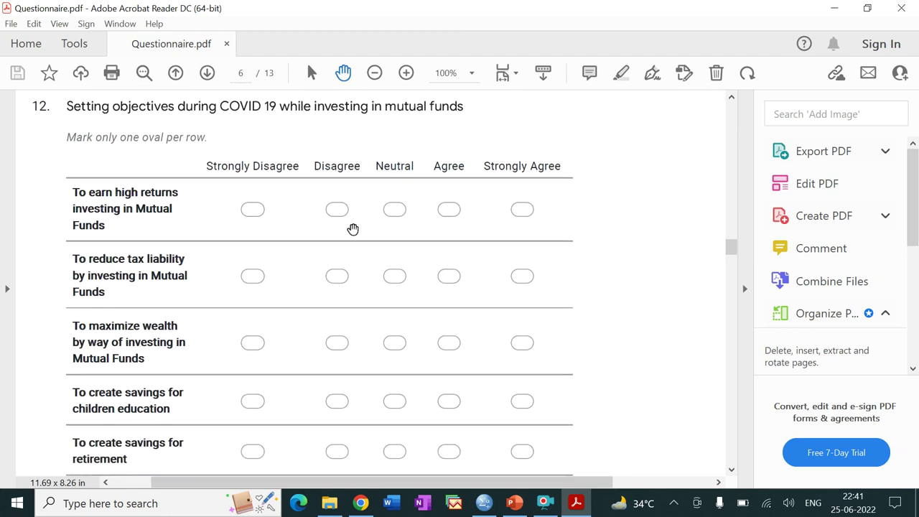
{"action": "scroll", "coordinate": [356, 362], "scroll_direction": "down", "scroll_amount": 3}
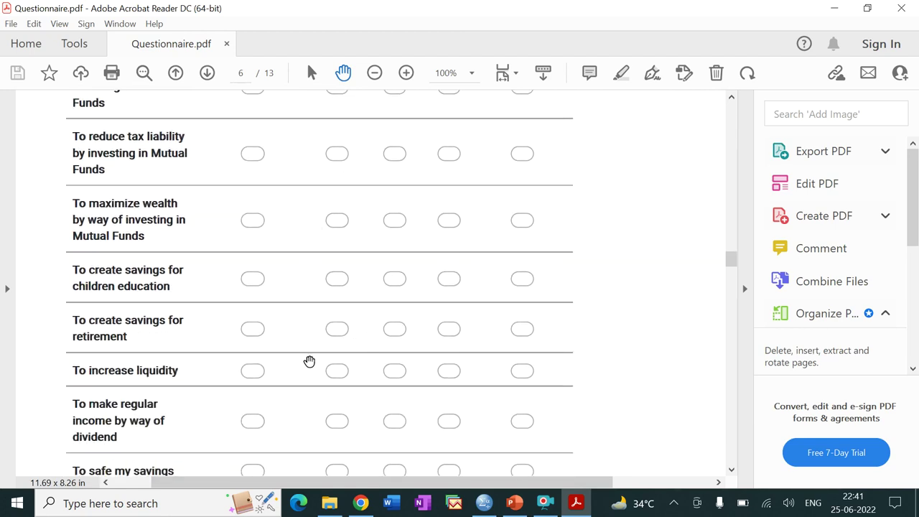
Switch to File Explorer, open the Responses workbook from the SPSS folder and select the name cell of the last response row.
{"action": "left_click", "coordinate": [330, 500]}
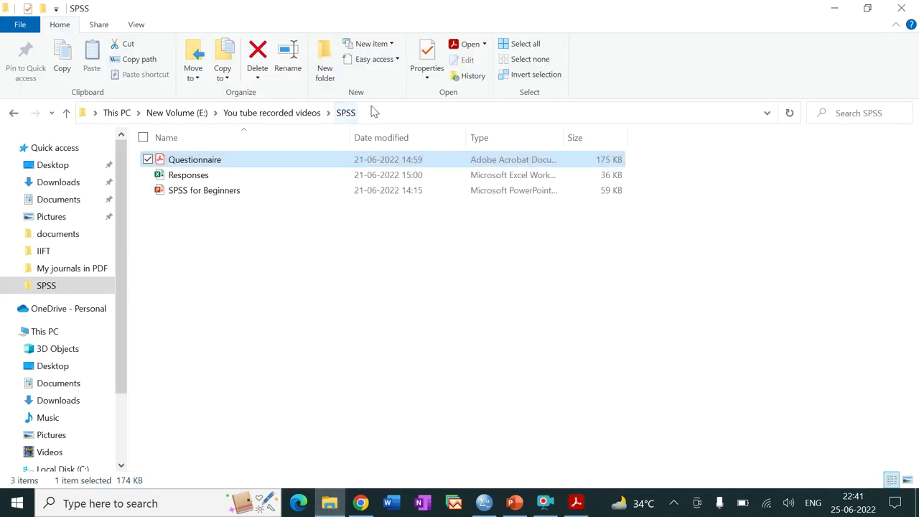
{"action": "double_click", "coordinate": [388, 178]}
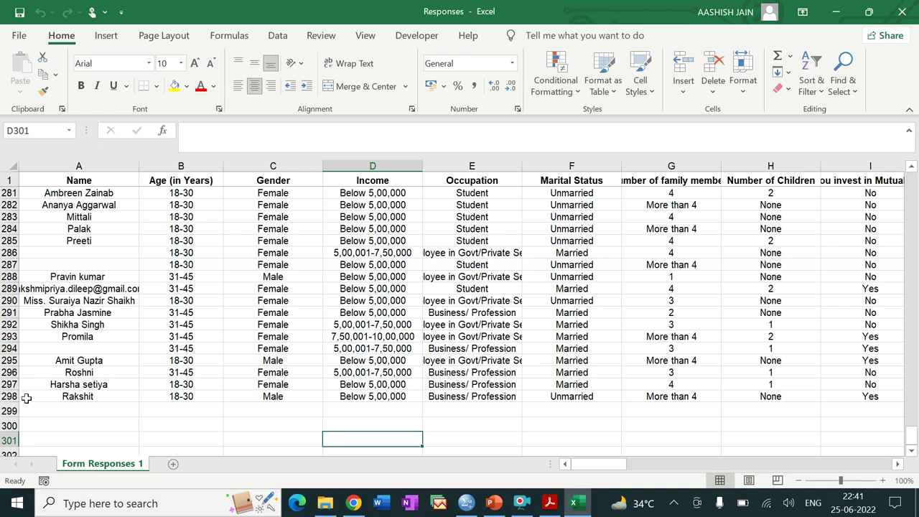
{"action": "left_click", "coordinate": [59, 405]}
{"action": "left_click", "coordinate": [66, 399]}
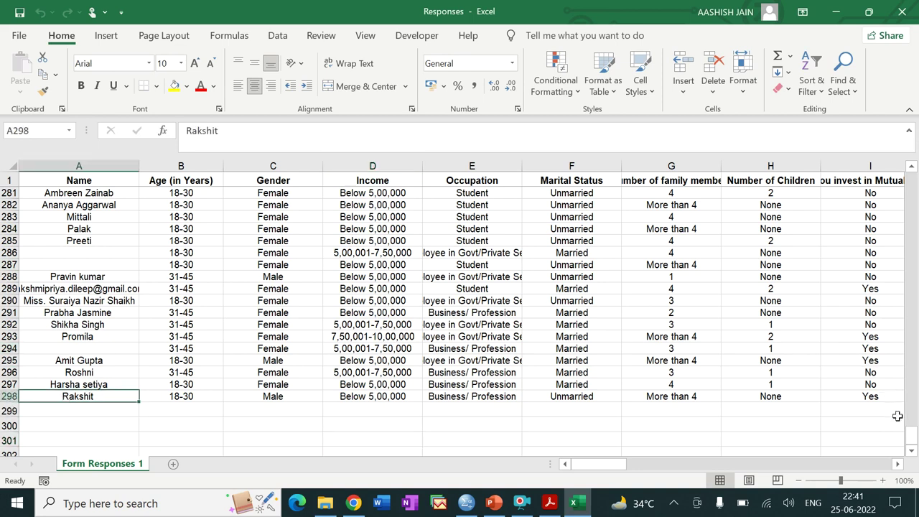
Review the response sheet from its first rows, checking the demographic, investment and objective columns before returning to the Name column.
{"action": "left_click_drag", "start_coordinate": [914, 439], "coordinate": [912, 184]}
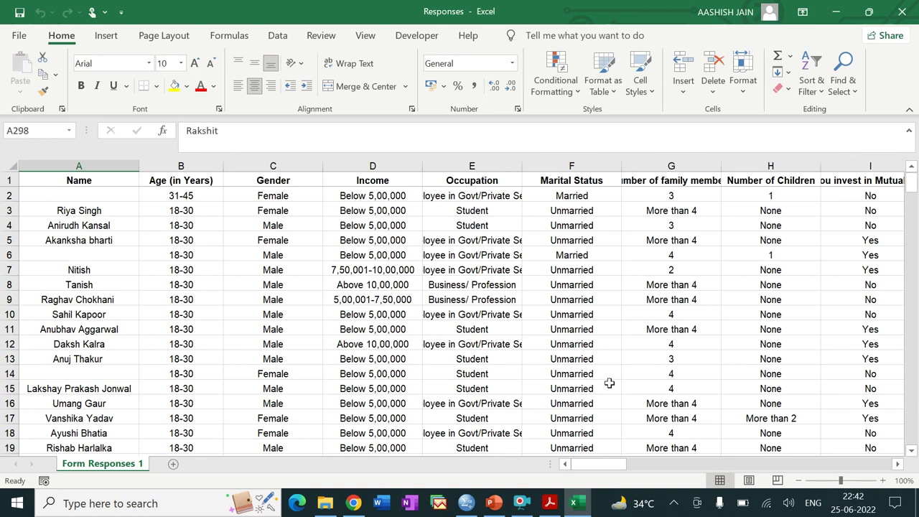
{"action": "left_click_drag", "start_coordinate": [605, 464], "coordinate": [633, 465]}
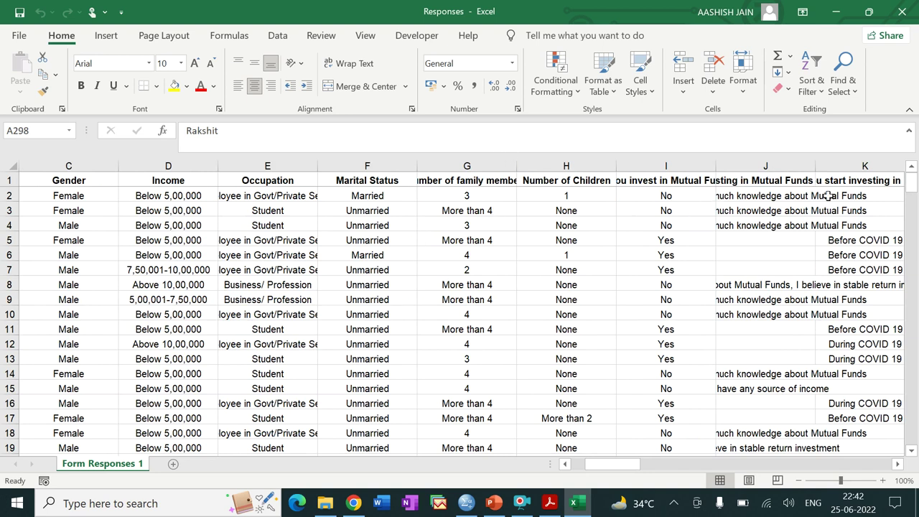
{"action": "left_click_drag", "start_coordinate": [621, 466], "coordinate": [662, 466]}
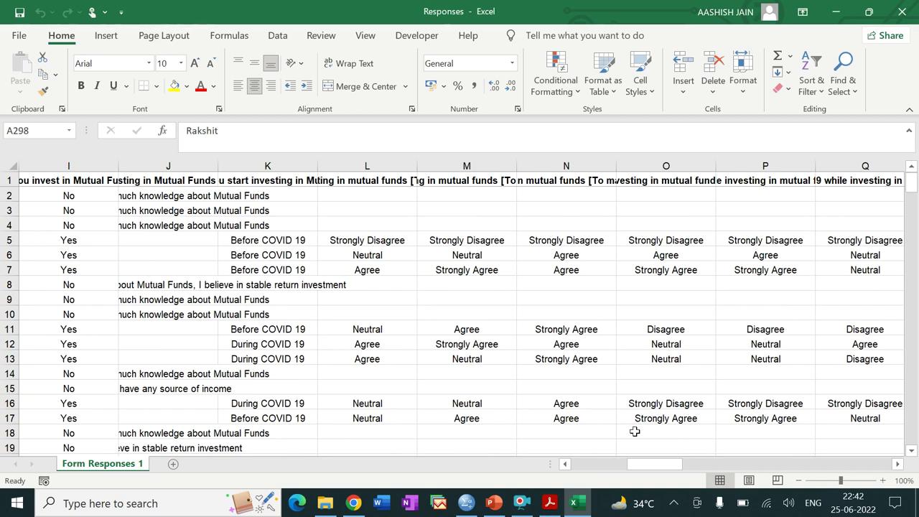
{"action": "left_click_drag", "start_coordinate": [649, 465], "coordinate": [593, 480]}
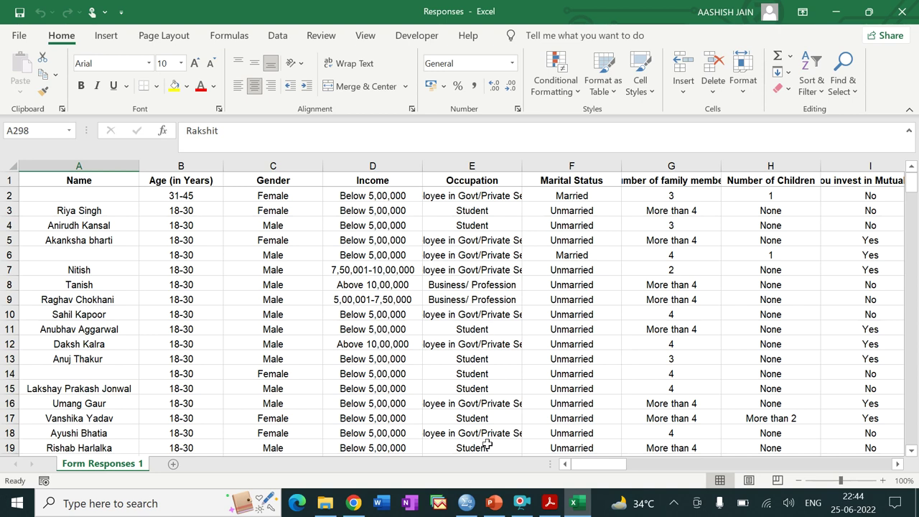
{"action": "left_click", "coordinate": [511, 514]}
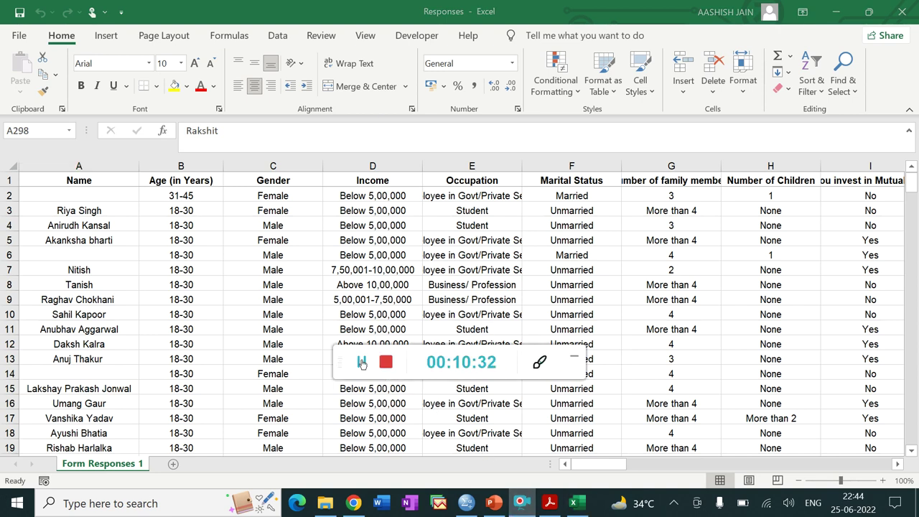
{"action": "left_click", "coordinate": [574, 356]}
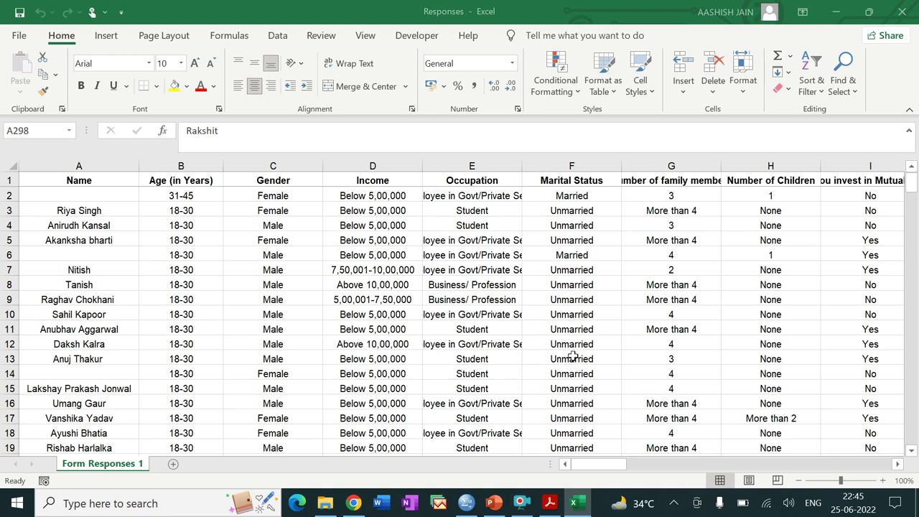
Switch to SPSS, start opening a data file and set the file type to Excel (*.xls, *.xlsx, *.xlsm).
{"action": "left_click", "coordinate": [471, 510]}
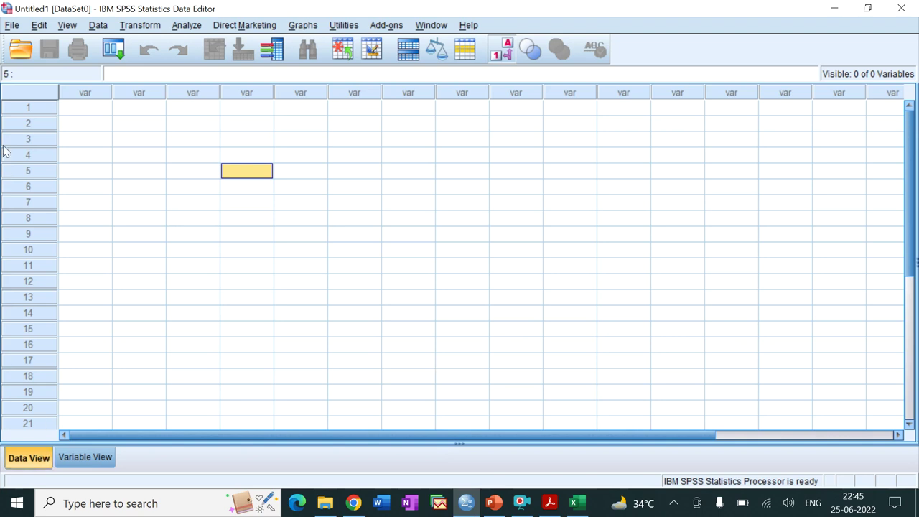
{"action": "left_click", "coordinate": [14, 26]}
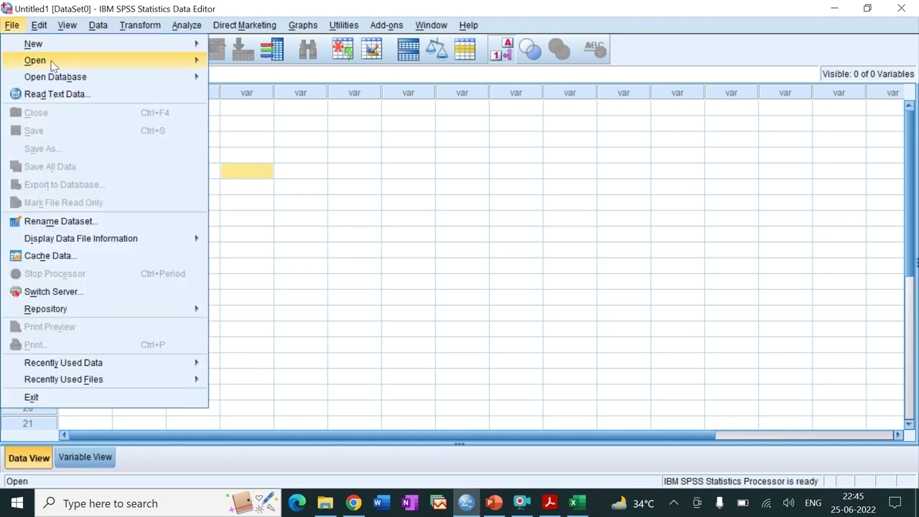
{"action": "mouse_move", "coordinate": [51, 65]}
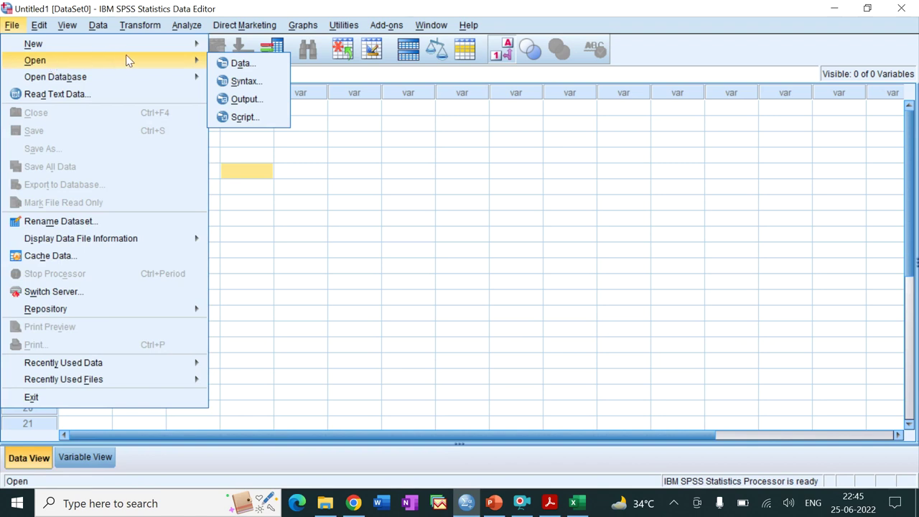
{"action": "left_click", "coordinate": [241, 65]}
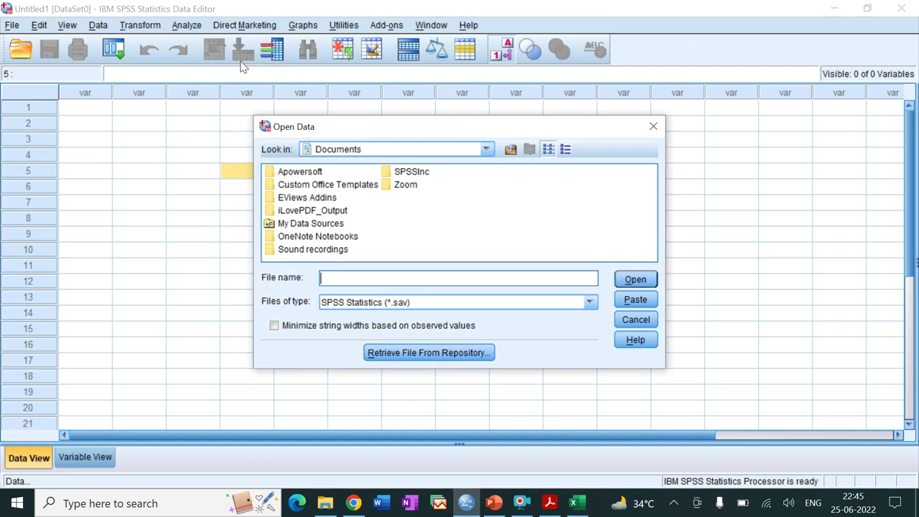
{"action": "left_click", "coordinate": [589, 305]}
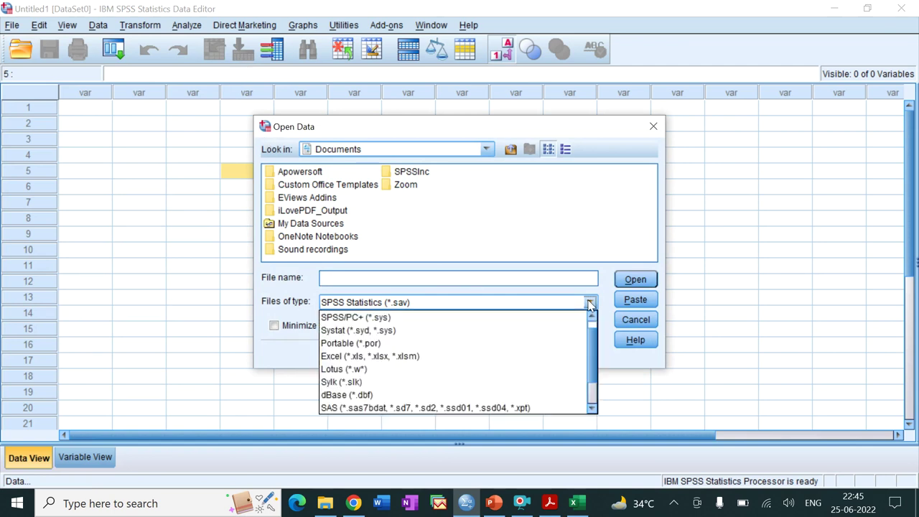
{"action": "left_click", "coordinate": [502, 357]}
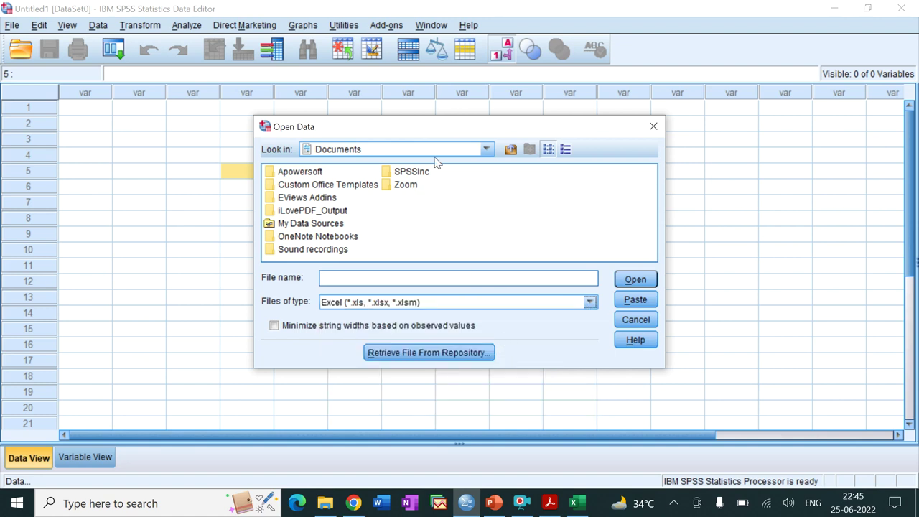
Import Responses.xlsx from the SPSS folder on drive E:, reading variable names from the first row of worksheet Form Responses 1.
{"action": "left_click", "coordinate": [487, 150]}
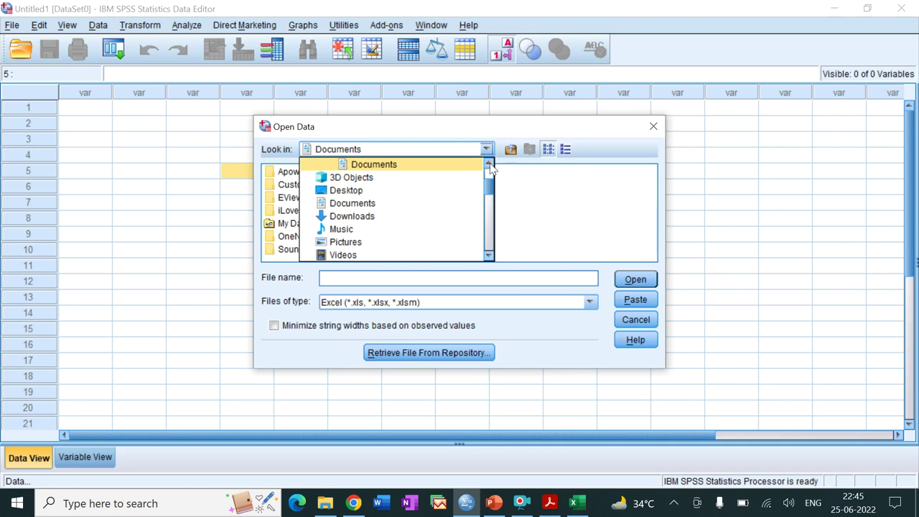
{"action": "mouse_move", "coordinate": [490, 185]}
{"action": "left_mouse_down"}
{"action": "mouse_move", "coordinate": [491, 209]}
{"action": "mouse_move", "coordinate": [491, 201]}
{"action": "left_mouse_up"}
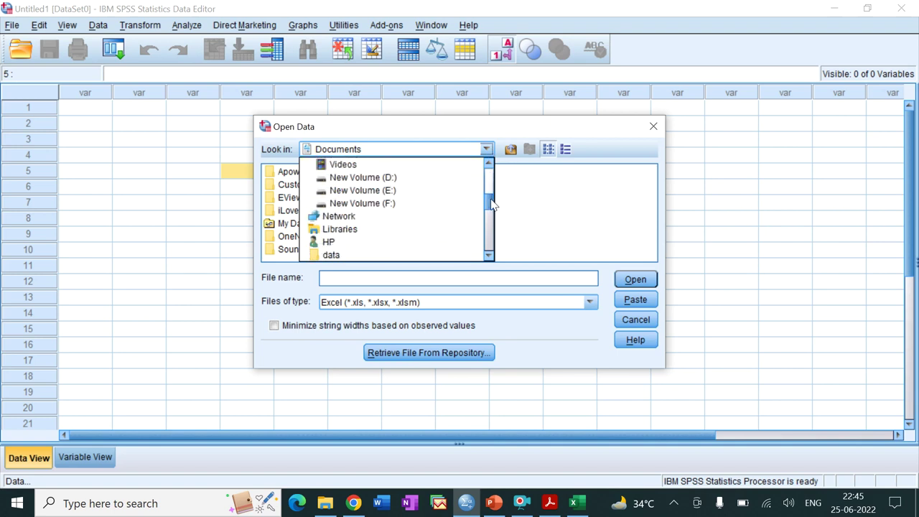
{"action": "left_click", "coordinate": [401, 203]}
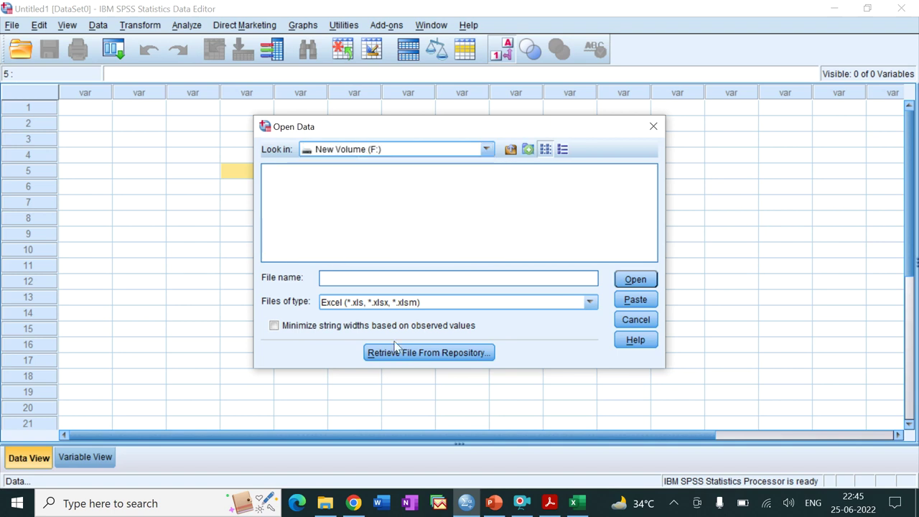
{"action": "left_click", "coordinate": [522, 503]}
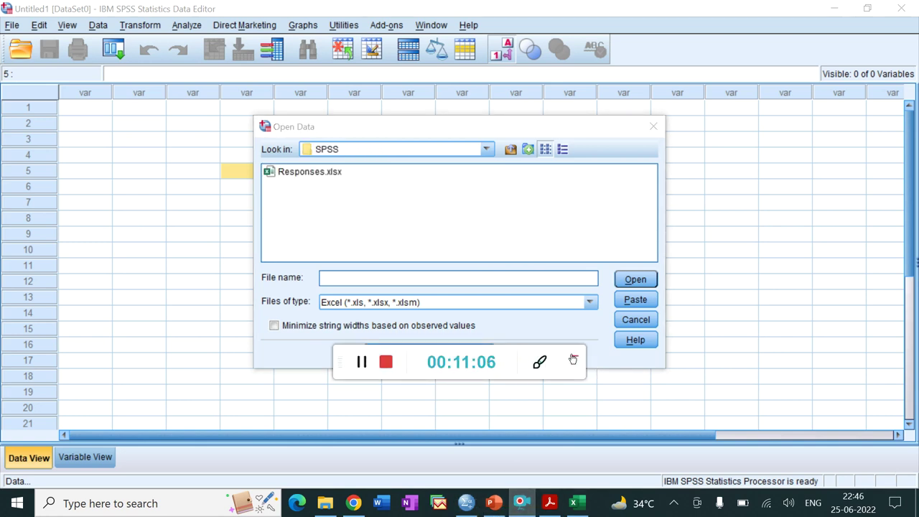
{"action": "left_click", "coordinate": [574, 357]}
{"action": "left_click", "coordinate": [318, 176]}
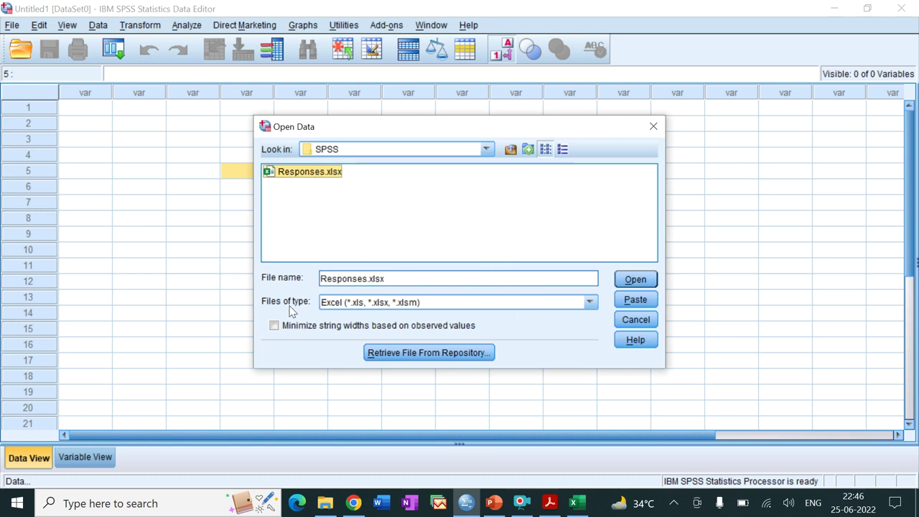
{"action": "left_click", "coordinate": [637, 280]}
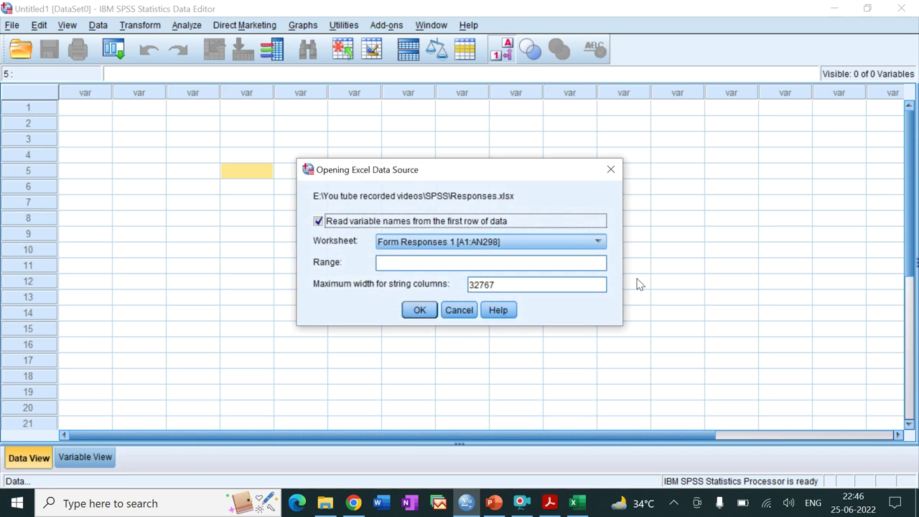
{"action": "left_click", "coordinate": [420, 311]}
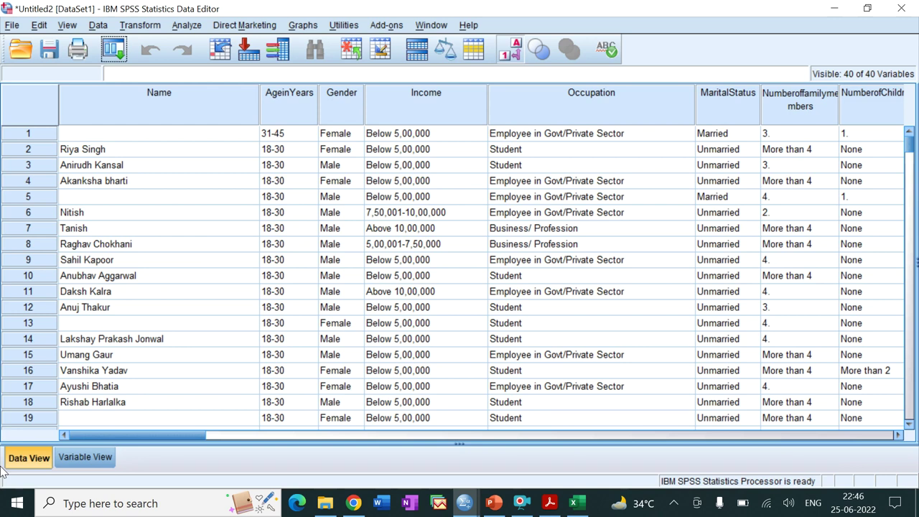
View the imported variables' definitions in Variable View and return to Data View.
{"action": "left_click", "coordinate": [70, 461]}
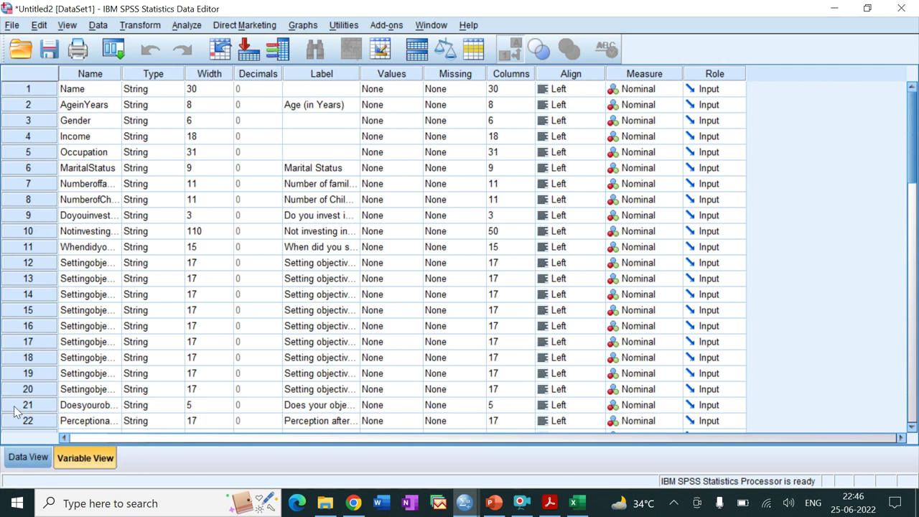
{"action": "left_click", "coordinate": [28, 458]}
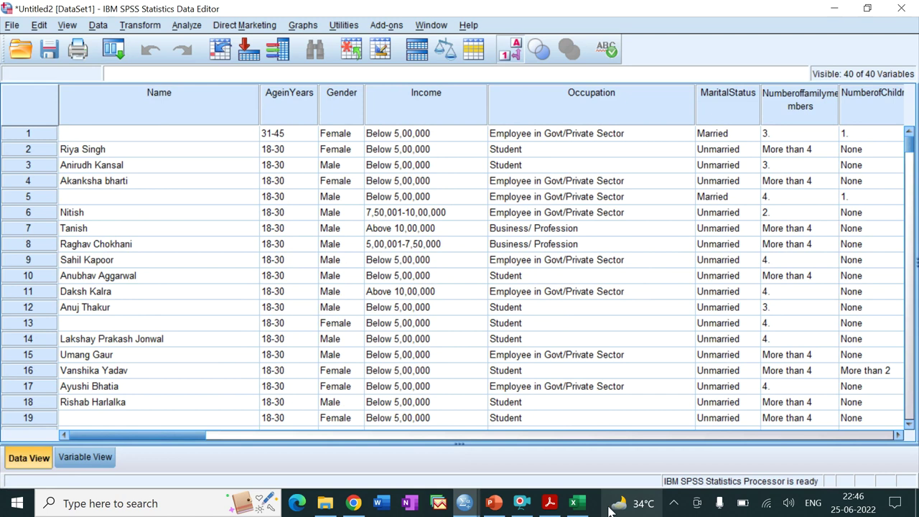
Switch to the Responses workbook in Excel and back to SPSS to compare the source sheet with the imported data.
{"action": "left_click", "coordinate": [578, 505]}
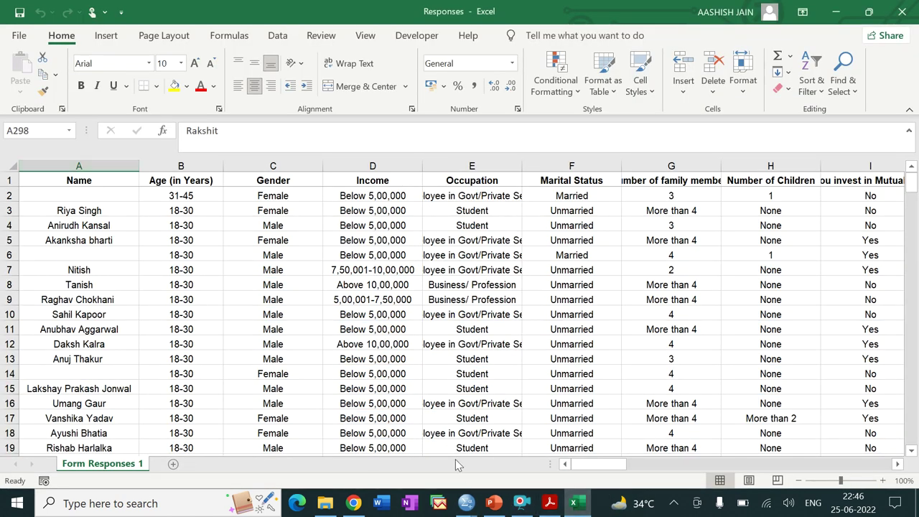
{"action": "mouse_move", "coordinate": [470, 505]}
{"action": "left_click", "coordinate": [516, 463]}
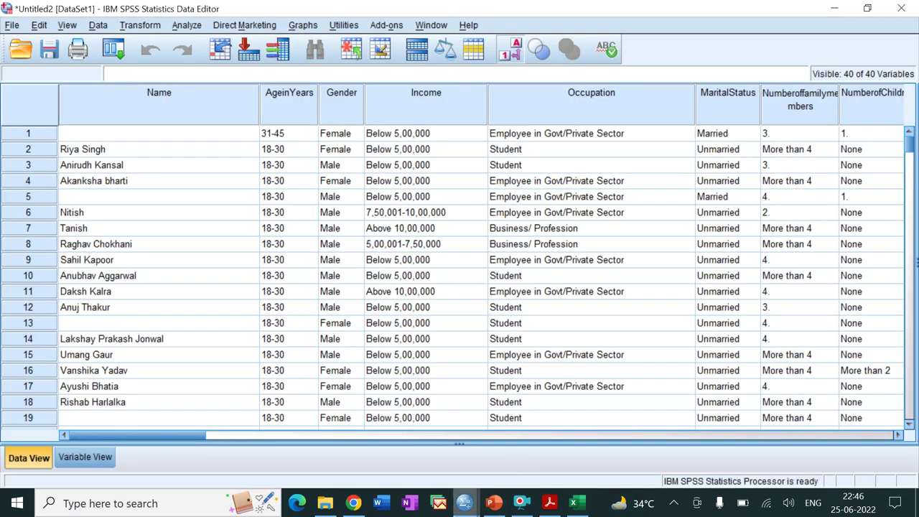
{"action": "mouse_move", "coordinate": [463, 509]}
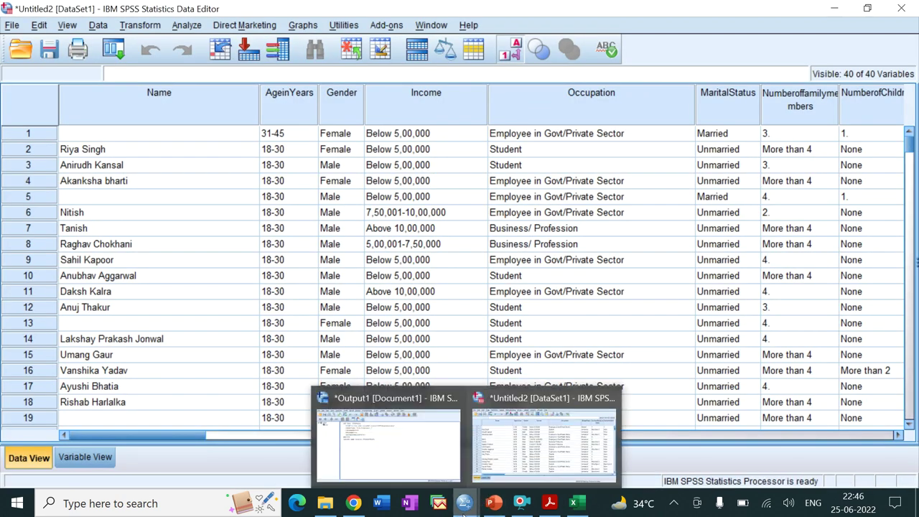
{"action": "left_click", "coordinate": [513, 463]}
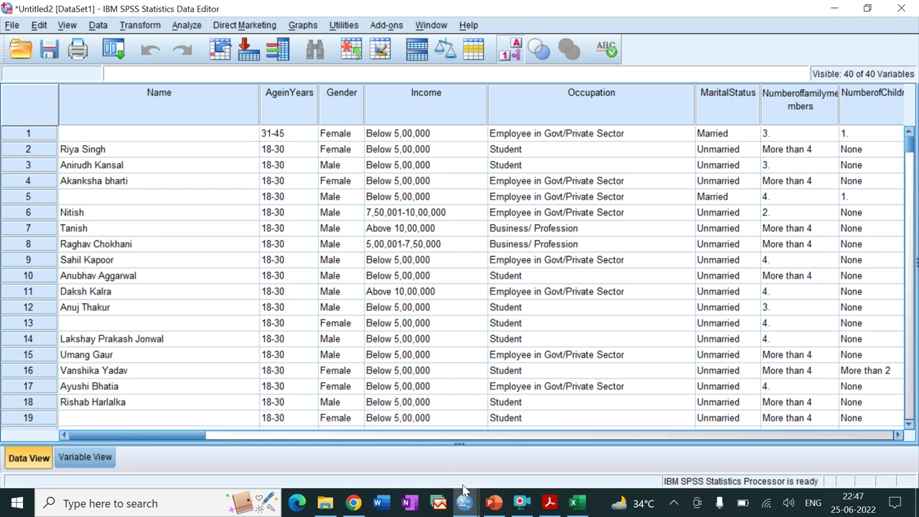
Bring up the Output1 viewer with the import log and close it without saving its contents.
{"action": "mouse_move", "coordinate": [464, 495]}
{"action": "left_click", "coordinate": [439, 455]}
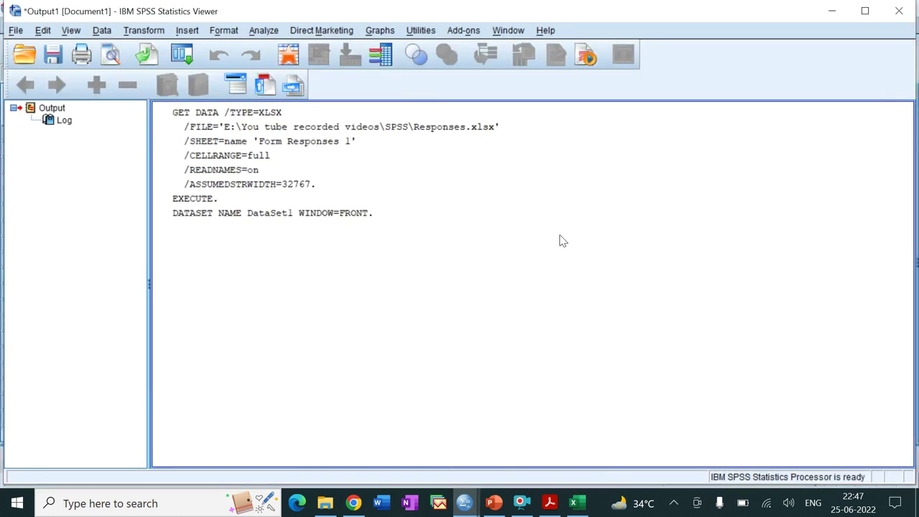
{"action": "left_click", "coordinate": [902, 13]}
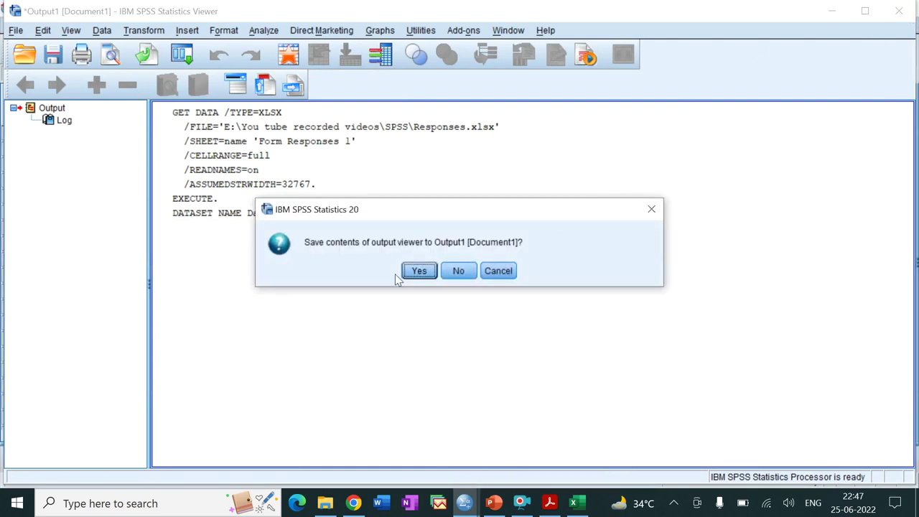
{"action": "left_click", "coordinate": [460, 274]}
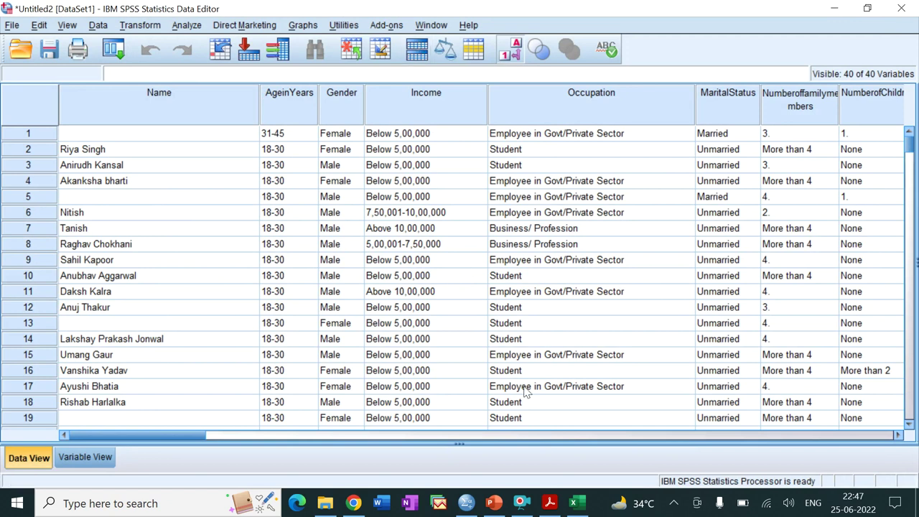
Alternate between the Excel response sheet and the SPSS data set to check that the imported columns match.
{"action": "left_click", "coordinate": [574, 504]}
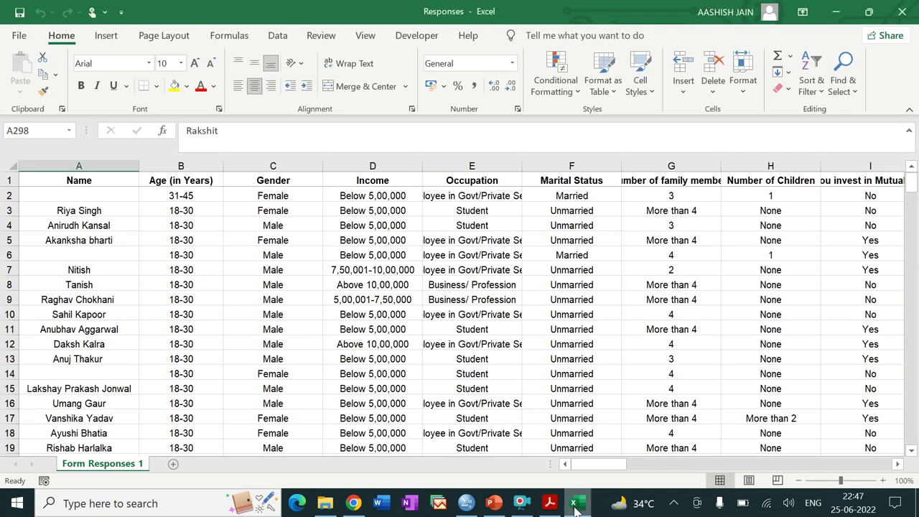
{"action": "left_click", "coordinate": [574, 504]}
{"action": "left_click", "coordinate": [574, 504]}
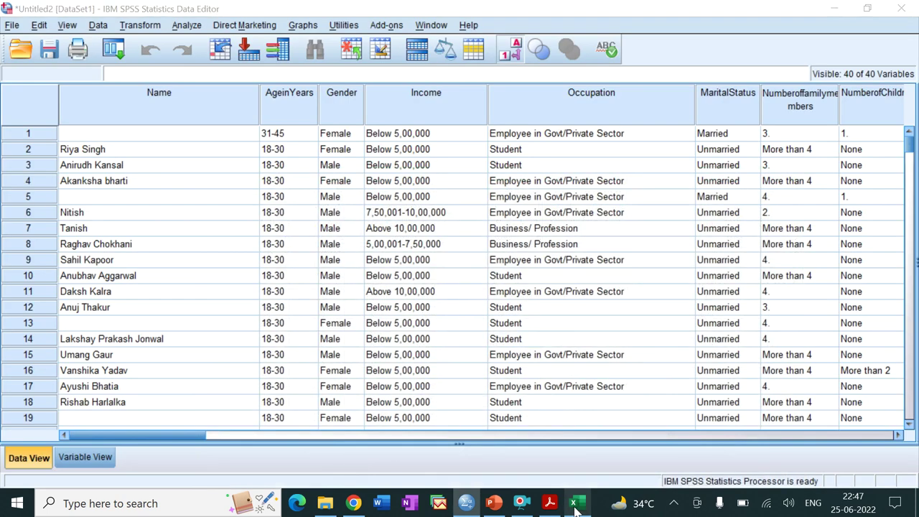
{"action": "left_click", "coordinate": [574, 504]}
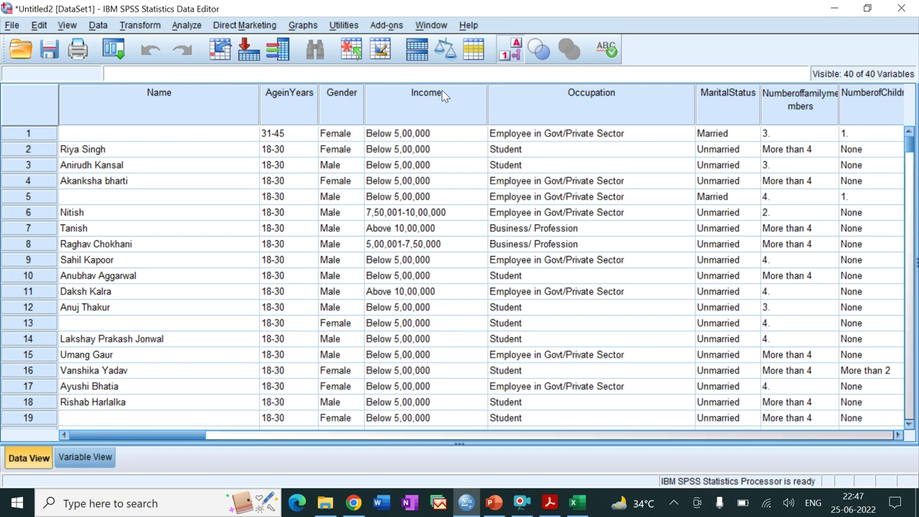
{"action": "left_click", "coordinate": [522, 503]}
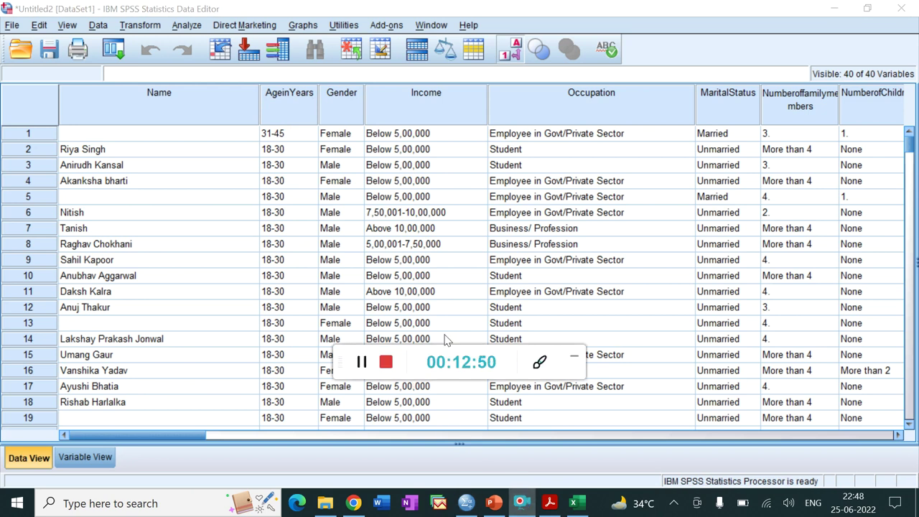
{"action": "left_click", "coordinate": [572, 361]}
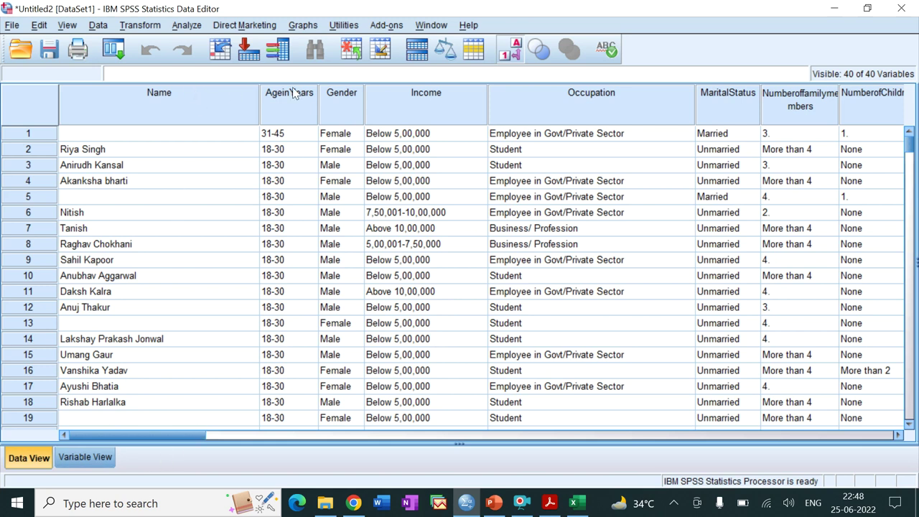
Show Variable View and go through the variable names for number of children, investing in mutual funds and investment start.
{"action": "left_click", "coordinate": [96, 464]}
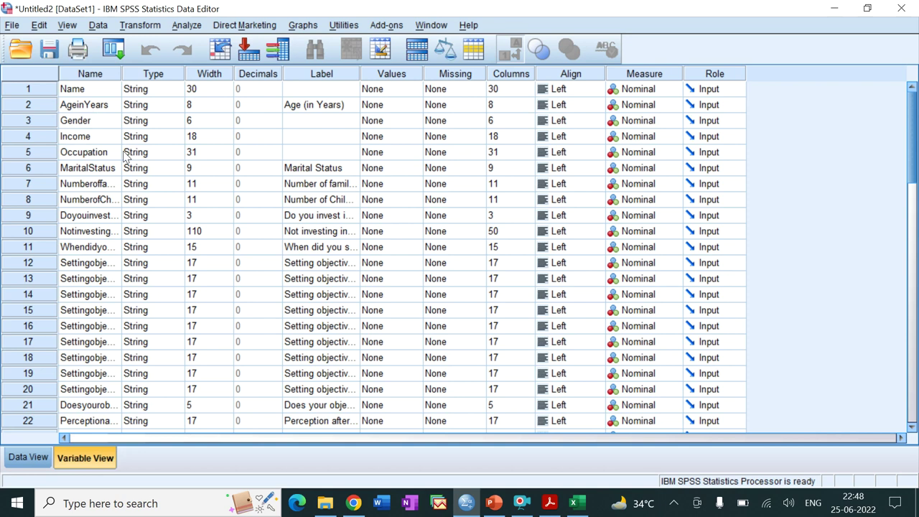
{"action": "left_click", "coordinate": [97, 187]}
{"action": "left_click", "coordinate": [96, 203]}
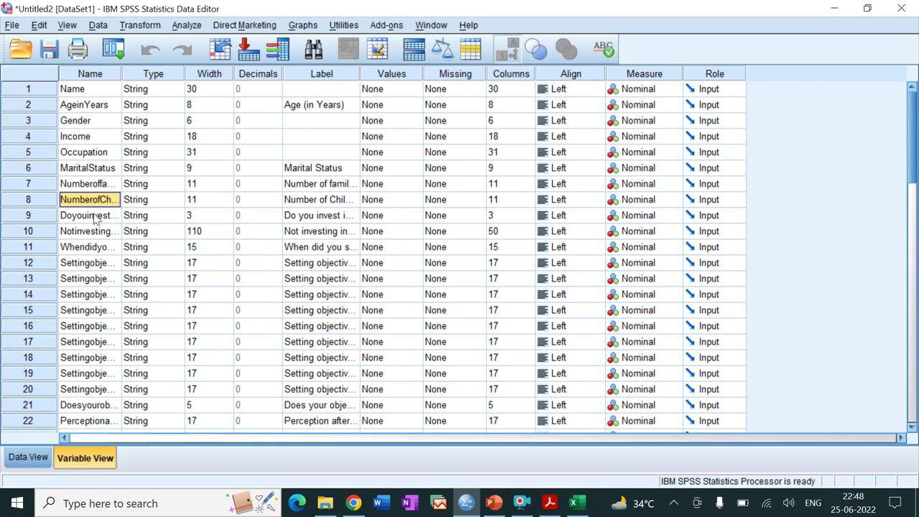
{"action": "left_click", "coordinate": [96, 218]}
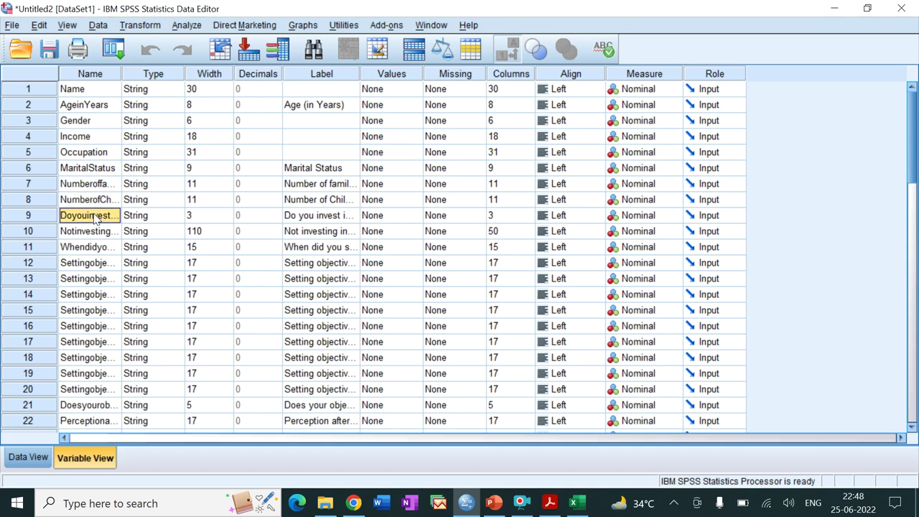
{"action": "left_click", "coordinate": [96, 250]}
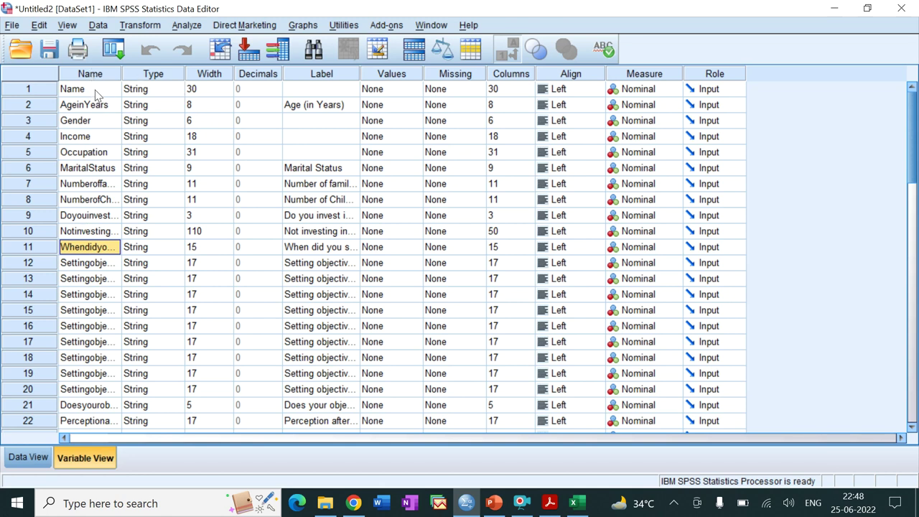
Open the variable type settings of the Name variable and accept String with 30 characters.
{"action": "left_click", "coordinate": [176, 93]}
{"action": "left_click", "coordinate": [176, 94]}
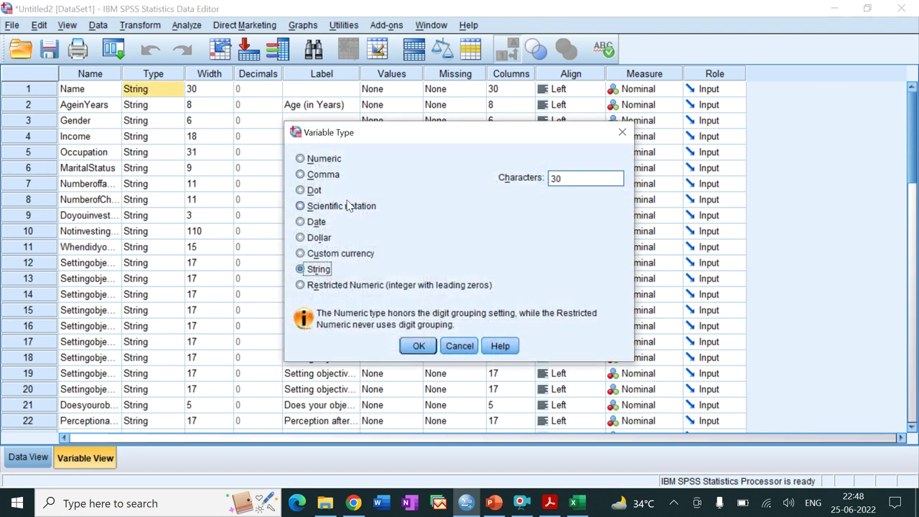
{"action": "left_click", "coordinate": [426, 352]}
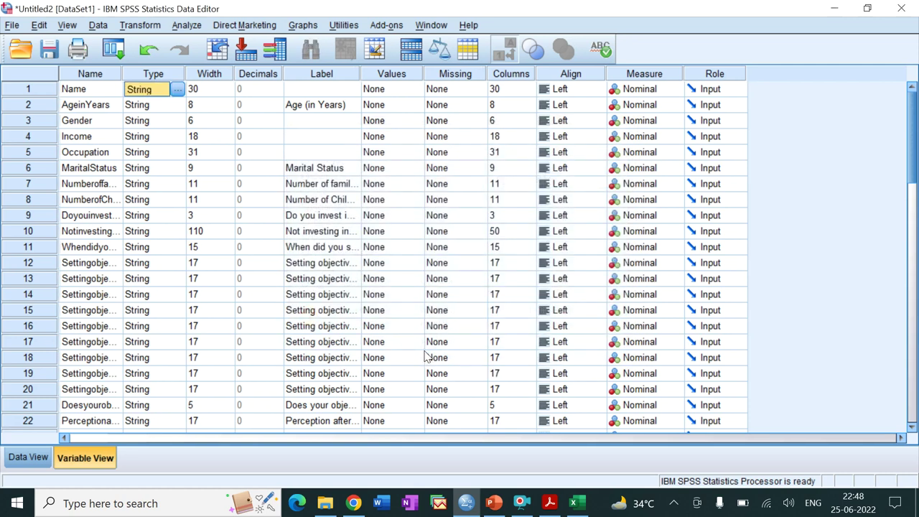
Increase the width of the Name variable to 50.
{"action": "left_click", "coordinate": [228, 87]}
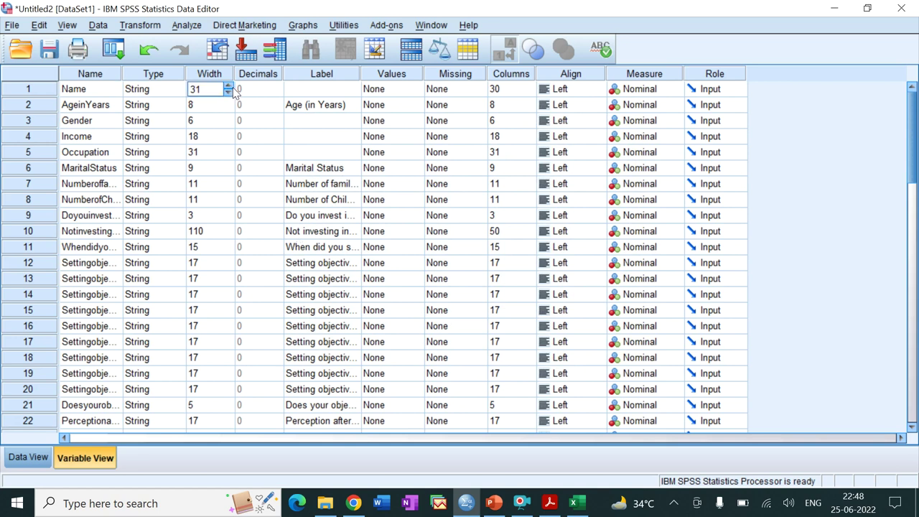
{"action": "left_click", "coordinate": [228, 86]}
{"action": "left_click", "coordinate": [228, 87]}
{"action": "left_click", "coordinate": [229, 86]}
{"action": "left_click", "coordinate": [229, 86]}
{"action": "left_click", "coordinate": [228, 86]}
{"action": "left_click", "coordinate": [228, 87]}
{"action": "left_click", "coordinate": [228, 86]}
{"action": "left_click", "coordinate": [228, 86]}
{"action": "left_click", "coordinate": [227, 86]}
{"action": "left_click", "coordinate": [228, 86]}
{"action": "left_click", "coordinate": [228, 86]}
{"action": "left_click", "coordinate": [227, 86]}
{"action": "left_click", "coordinate": [228, 87]}
{"action": "left_click", "coordinate": [228, 86]}
{"action": "left_click", "coordinate": [228, 86]}
{"action": "left_click", "coordinate": [228, 87]}
{"action": "left_click", "coordinate": [228, 86]}
{"action": "left_click", "coordinate": [228, 86]}
{"action": "left_click", "coordinate": [249, 167]}
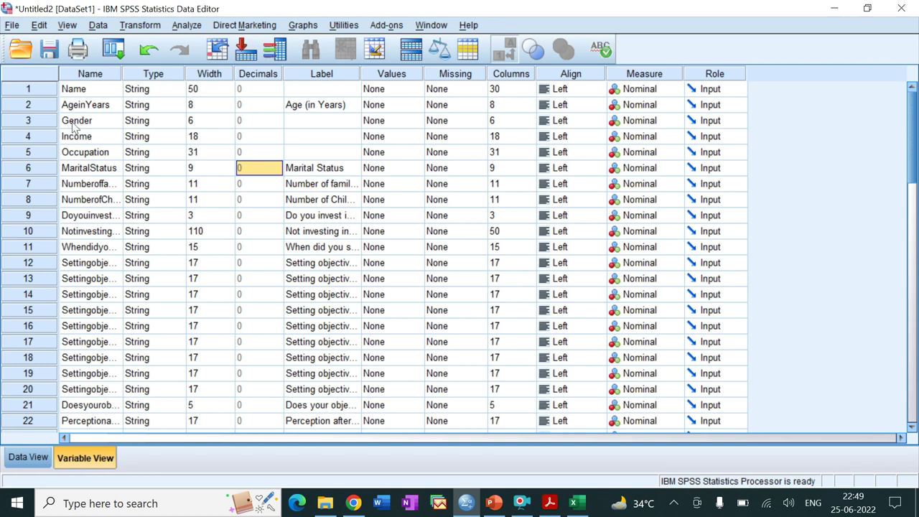
Give the Name variable the label "Name of the respondants".
{"action": "left_click", "coordinate": [74, 123]}
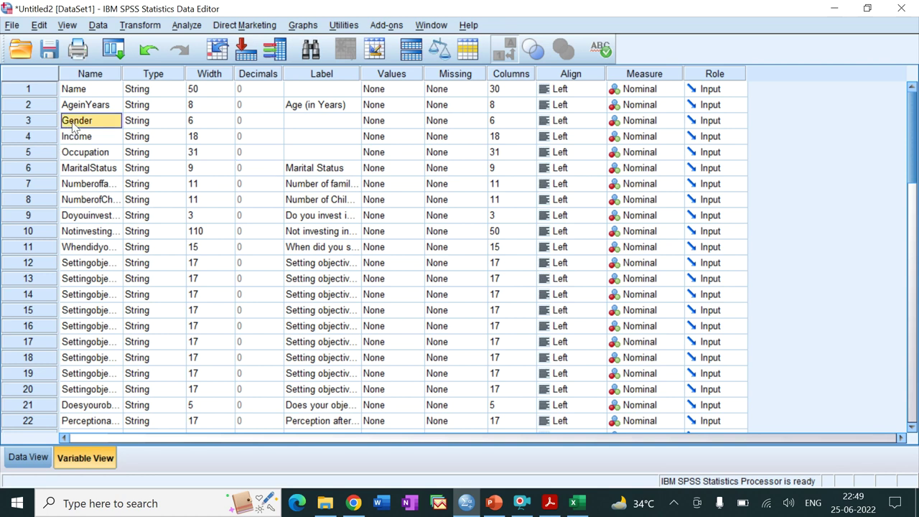
{"action": "left_click", "coordinate": [89, 92]}
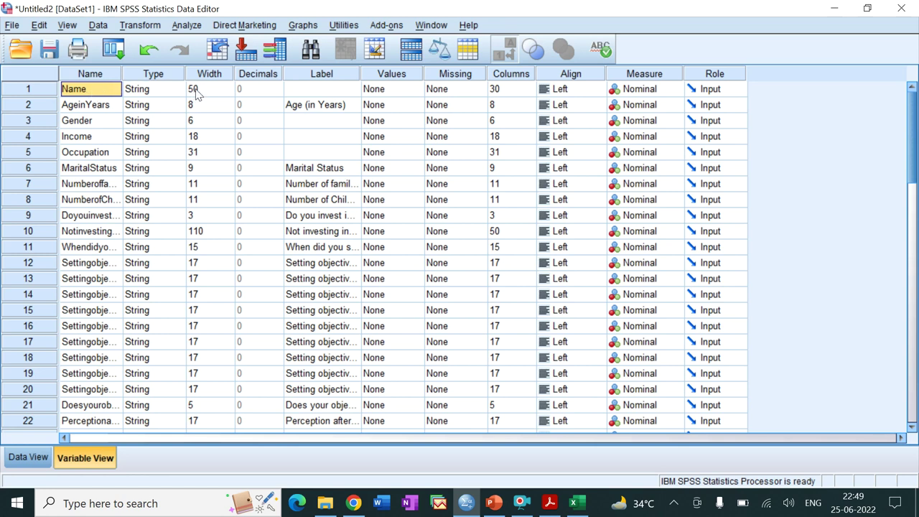
{"action": "left_click", "coordinate": [273, 92]}
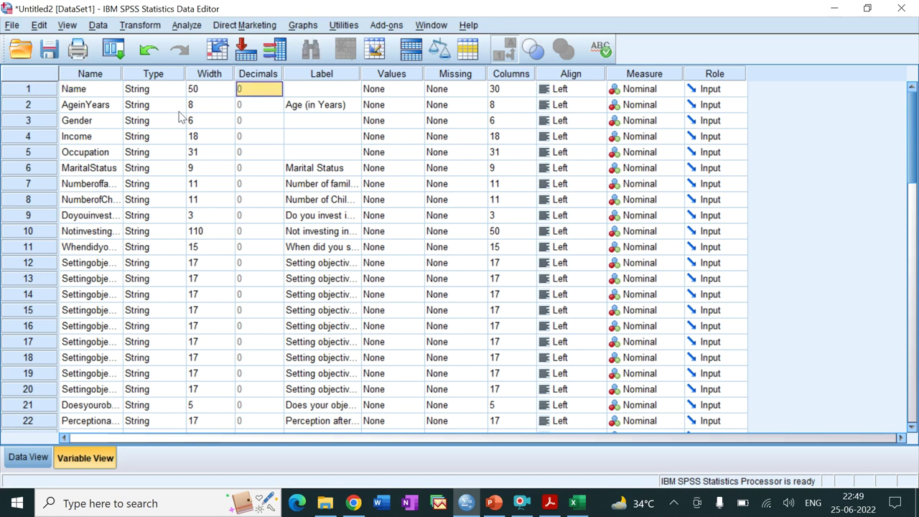
{"action": "left_click", "coordinate": [312, 95]}
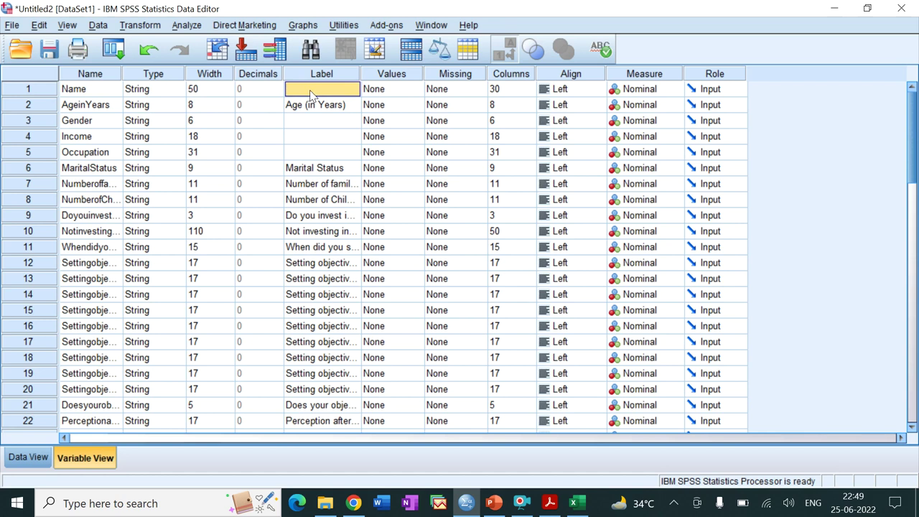
{"action": "type", "text": "Name of"}
{"action": "type", "text": " th"}
{"action": "type", "text": "e respond"}
{"action": "type", "text": "a"}
{"action": "type", "text": "nts"}
{"action": "key", "text": "Return"}
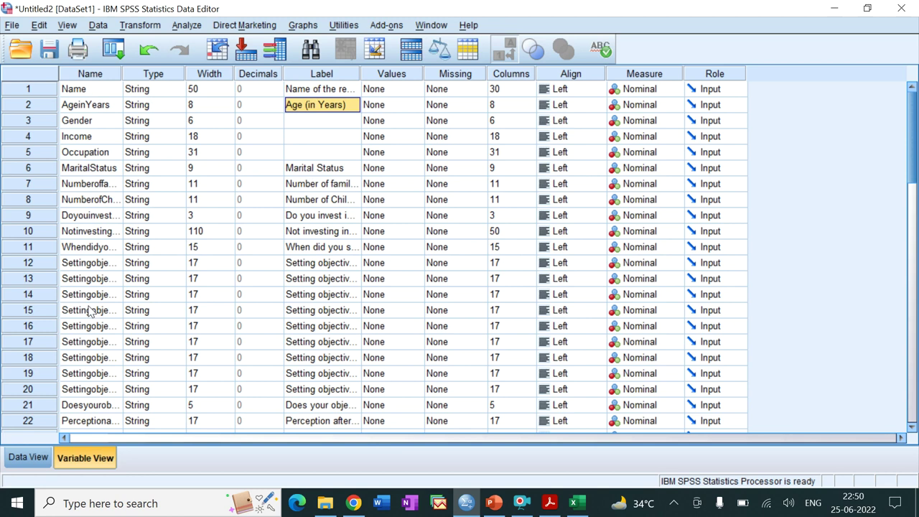
Try to rename the Name variable to a longer name beginning with "Name".
{"action": "left_click", "coordinate": [84, 92]}
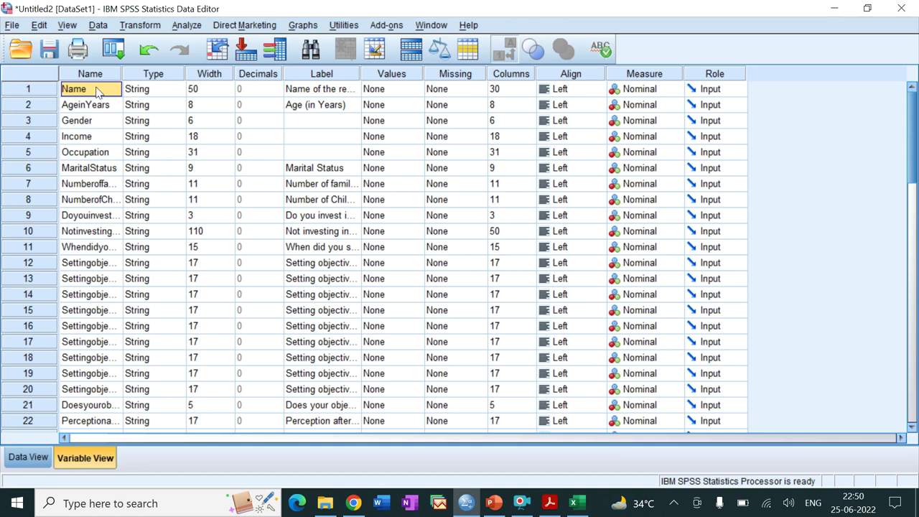
{"action": "key", "text": "BackSpace"}
{"action": "type", "text": "Name_o"}
{"action": "key", "text": "BackSpace"}
{"action": "type", "text": "of"}
{"action": "key", "text": "Return"}
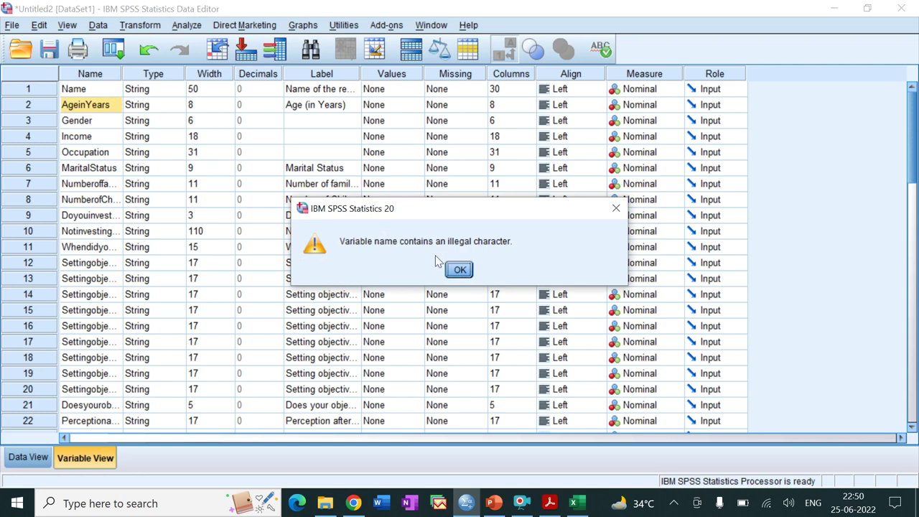
{"action": "left_click", "coordinate": [456, 270]}
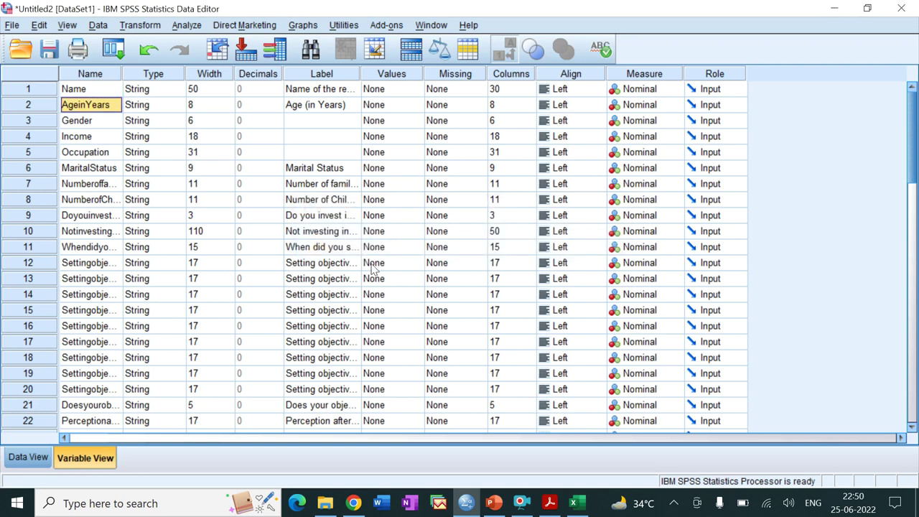
{"action": "left_click", "coordinate": [113, 91]}
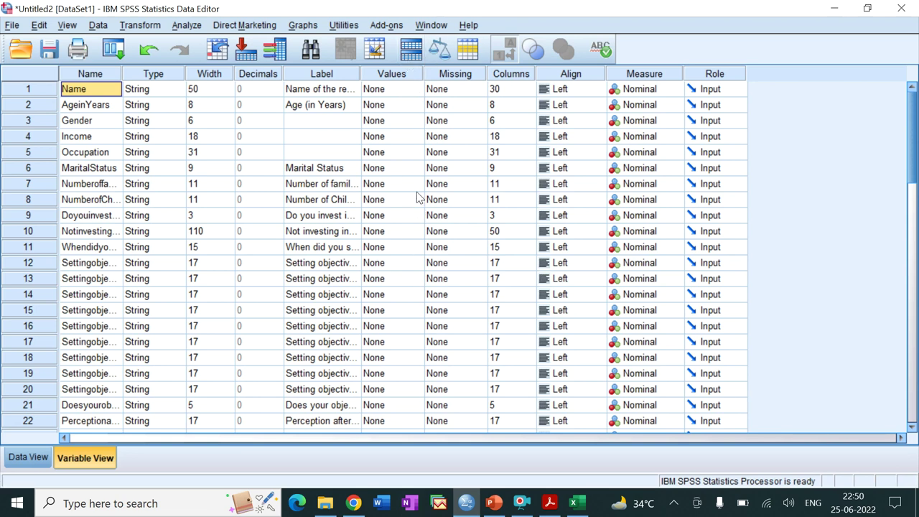
View the missing-value settings of the Name variable and close them.
{"action": "left_click", "coordinate": [478, 90]}
{"action": "left_click", "coordinate": [480, 89]}
{"action": "left_click", "coordinate": [459, 308]}
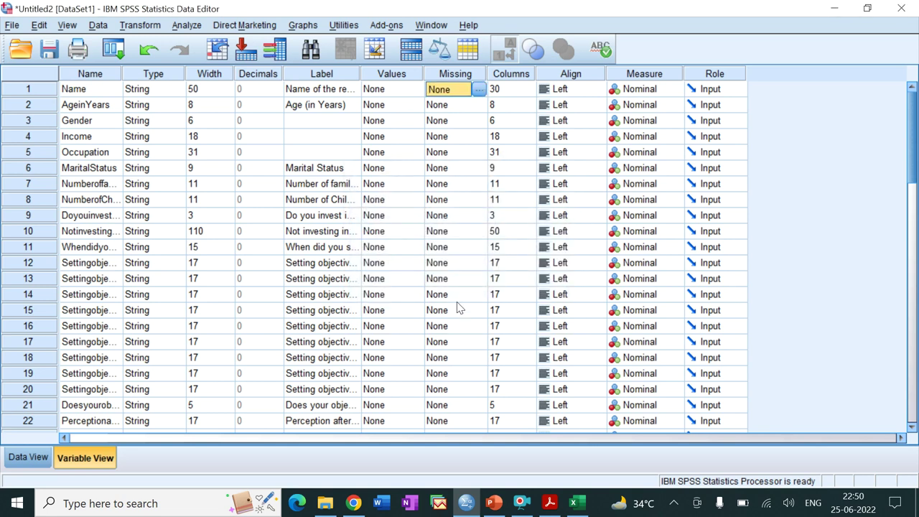
Set the Name variable's alignment to Center and choose Nominal as its measurement level.
{"action": "left_click", "coordinate": [591, 90]}
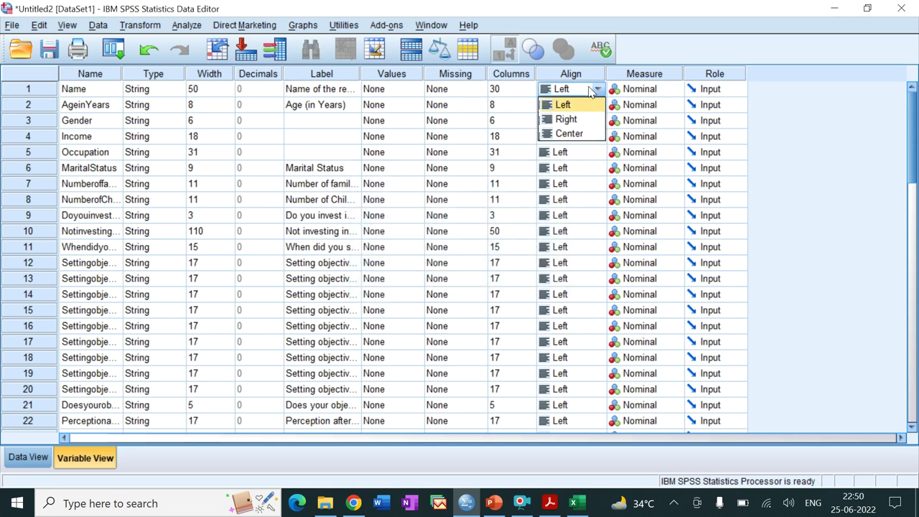
{"action": "left_click", "coordinate": [578, 135]}
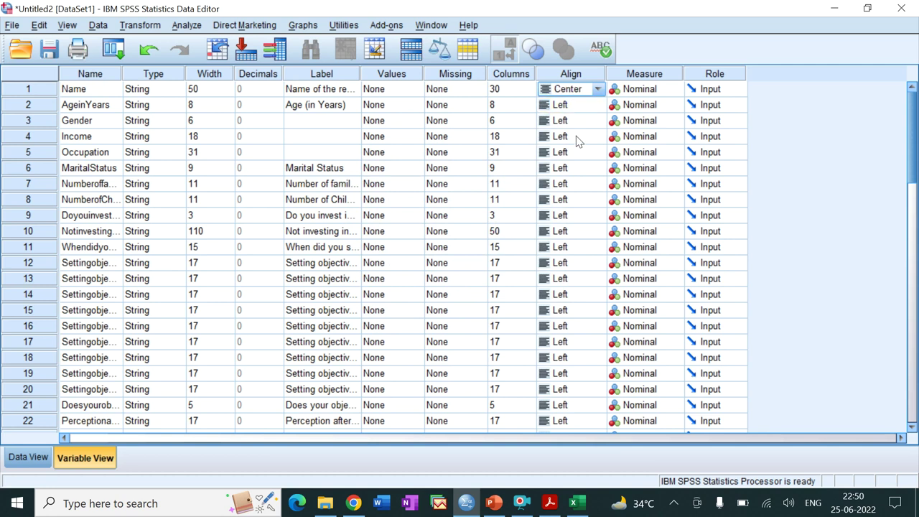
{"action": "left_click", "coordinate": [666, 90]}
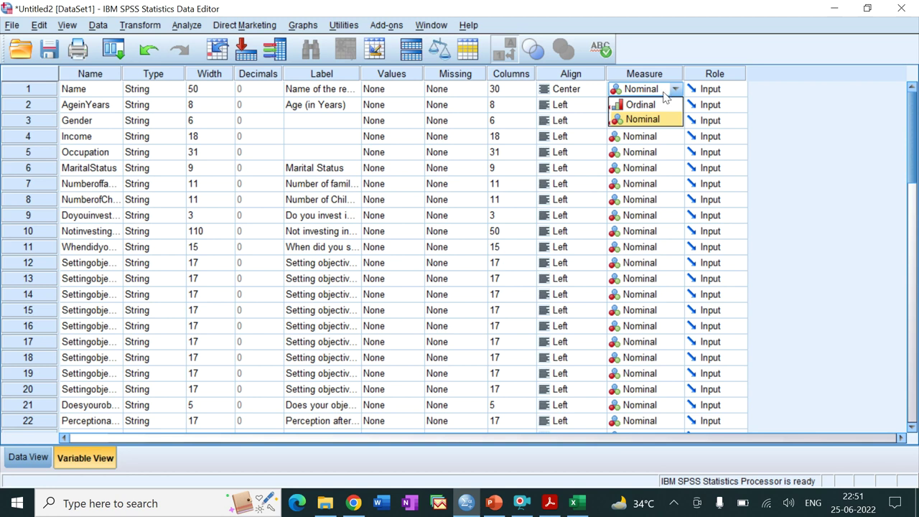
{"action": "left_click", "coordinate": [654, 125]}
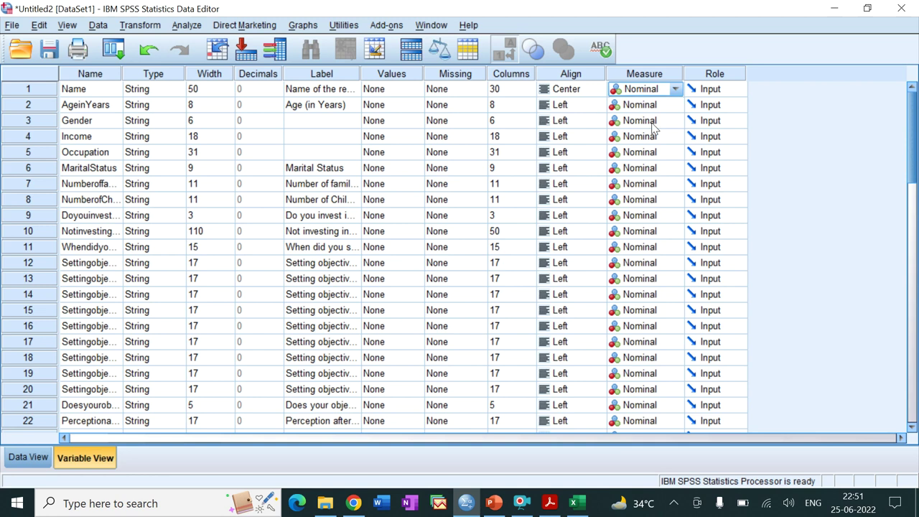
Choose Input as the Name variable's role and check the data rows before returning to the variable definitions.
{"action": "left_click", "coordinate": [724, 89]}
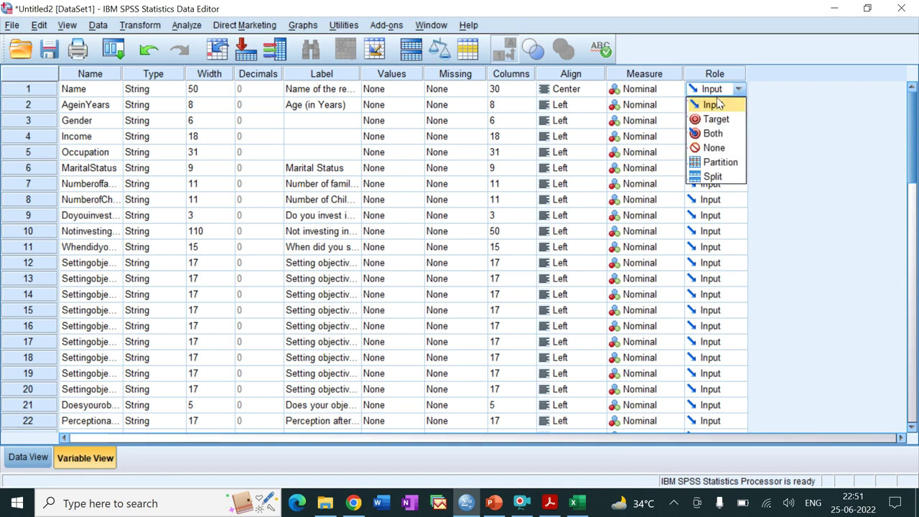
{"action": "left_click", "coordinate": [716, 105]}
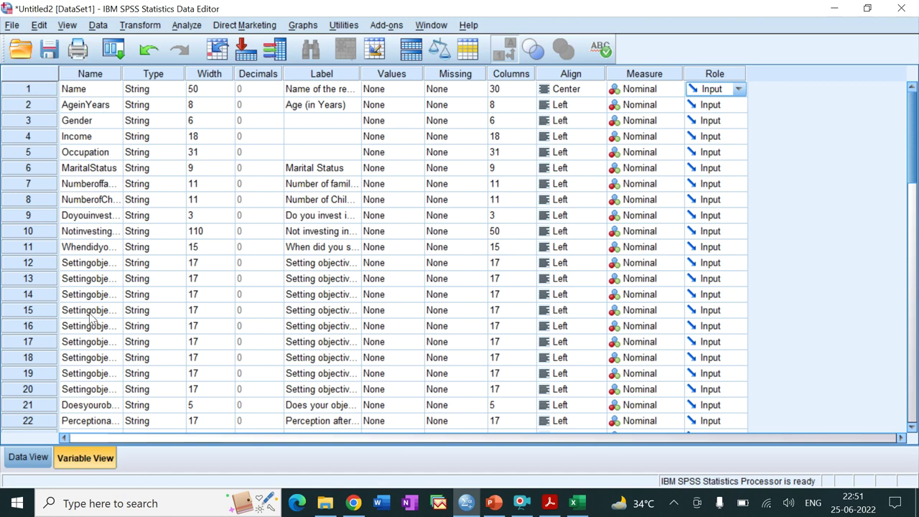
{"action": "left_click", "coordinate": [27, 458]}
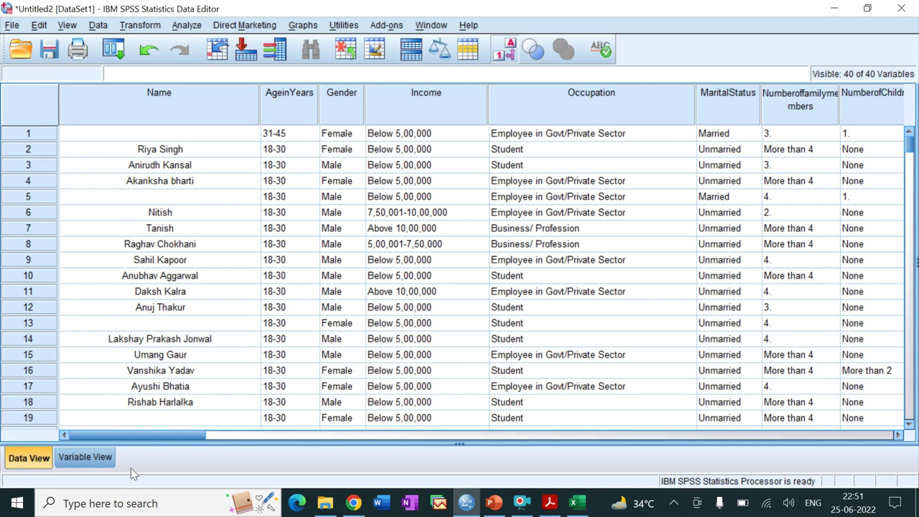
{"action": "left_click", "coordinate": [86, 460]}
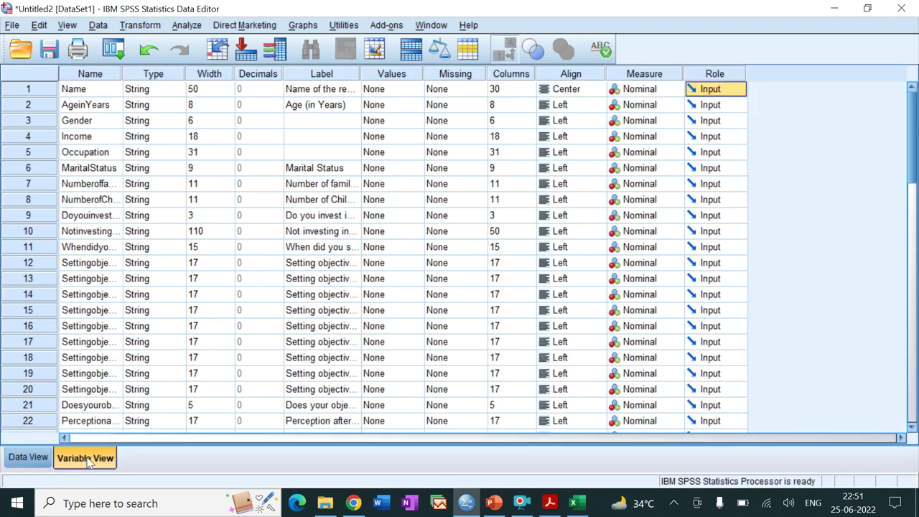
Change the AgeinYears variable's type to Numeric.
{"action": "double_click", "coordinate": [179, 111]}
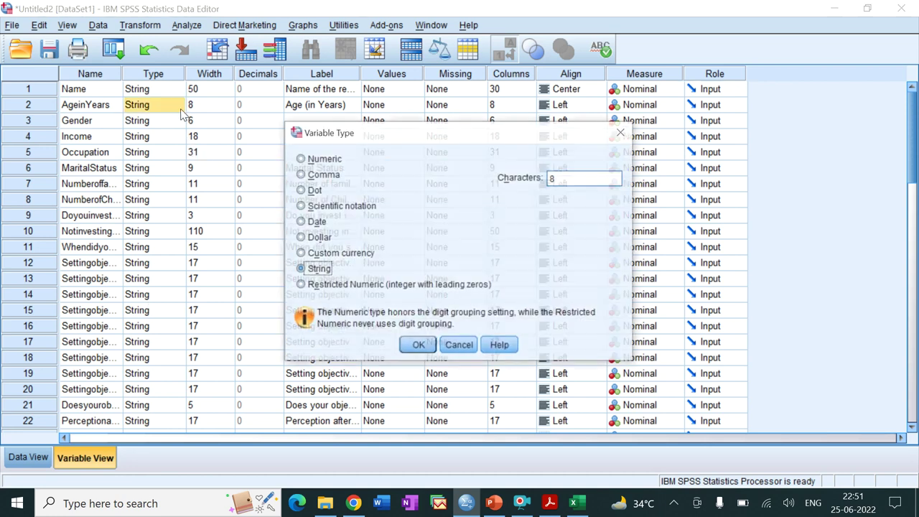
{"action": "left_click", "coordinate": [301, 159]}
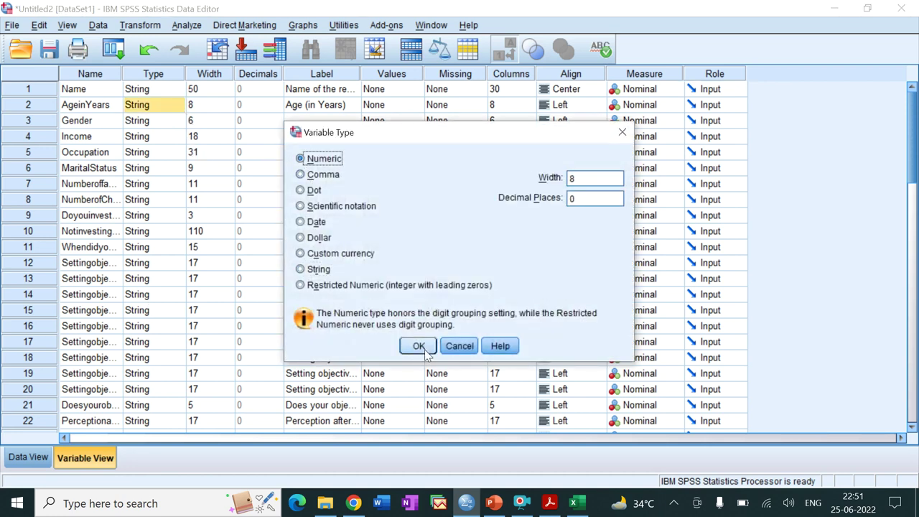
{"action": "left_click", "coordinate": [421, 346]}
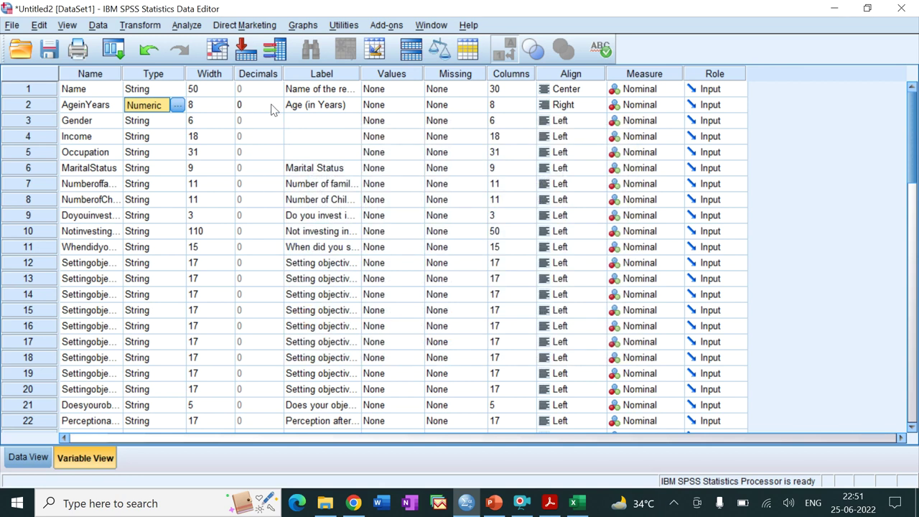
{"action": "left_click", "coordinate": [422, 105]}
{"action": "left_click", "coordinate": [424, 105]}
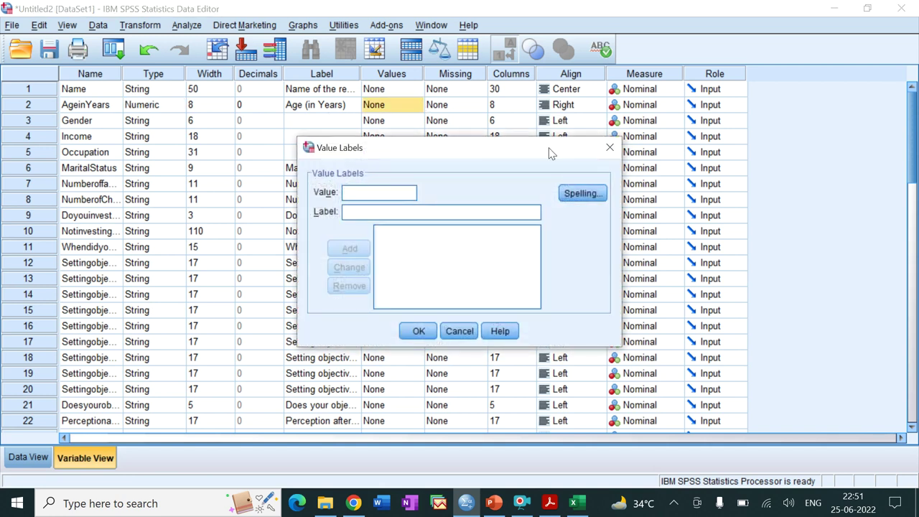
{"action": "left_click", "coordinate": [610, 148]}
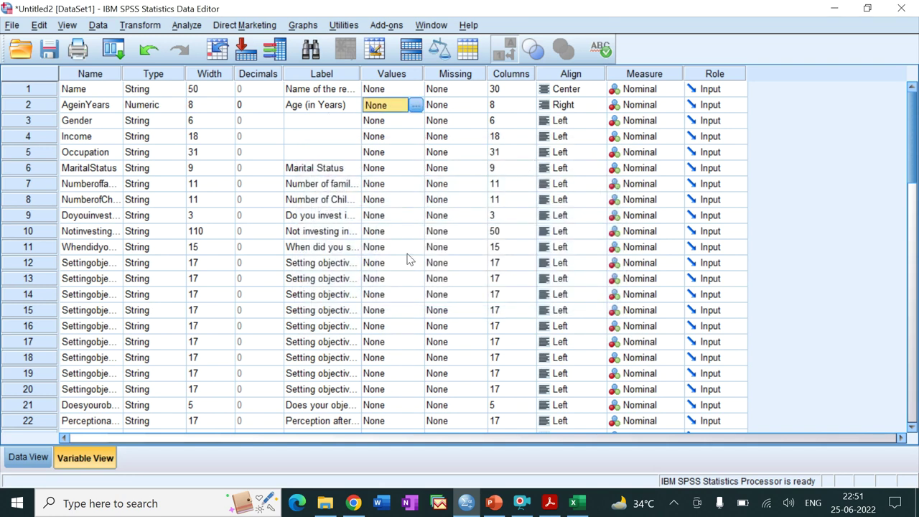
Compare the age column in the SPSS data with the Excel Responses workbook, then return to the variable definitions.
{"action": "left_click", "coordinate": [30, 459]}
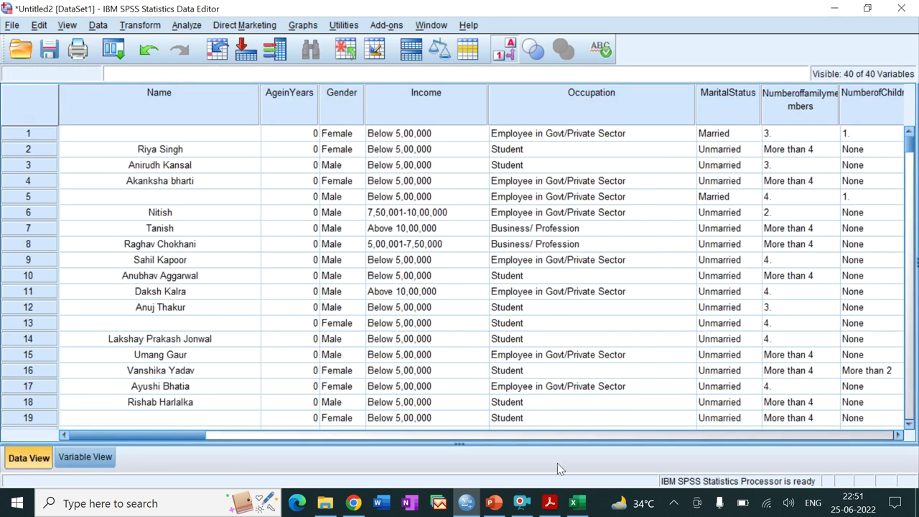
{"action": "left_click", "coordinate": [577, 505]}
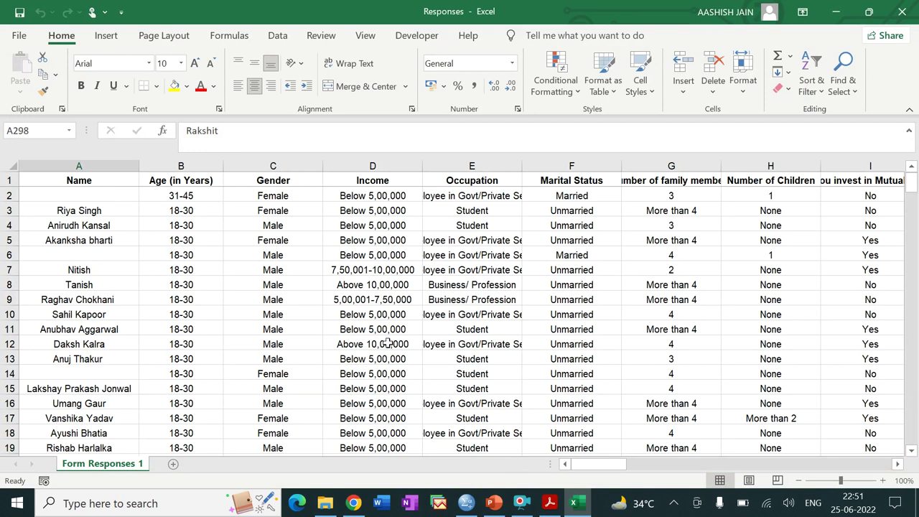
{"action": "left_click", "coordinate": [522, 503]}
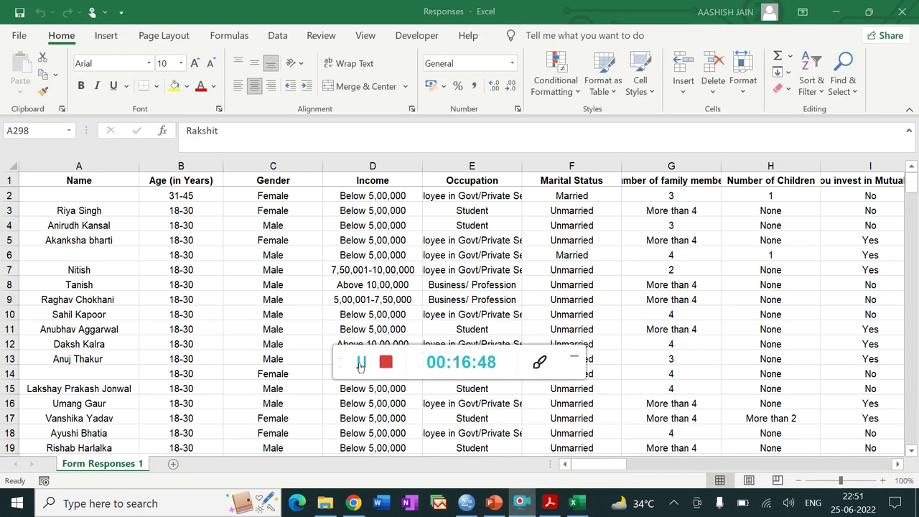
{"action": "left_click", "coordinate": [574, 358]}
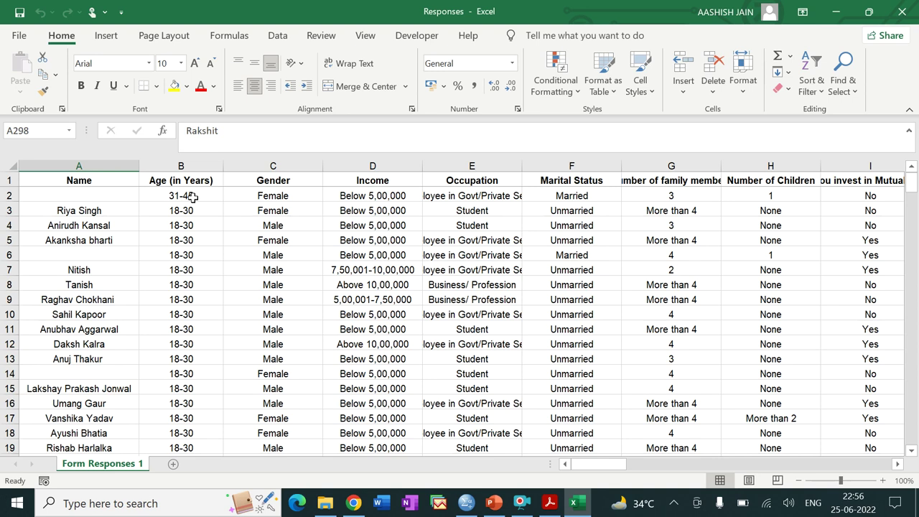
{"action": "left_click", "coordinate": [465, 501]}
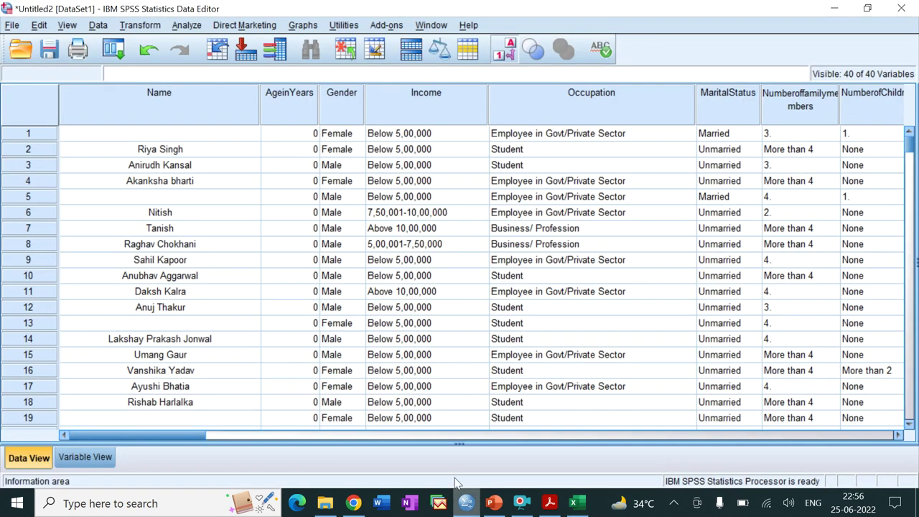
{"action": "left_click", "coordinate": [106, 458]}
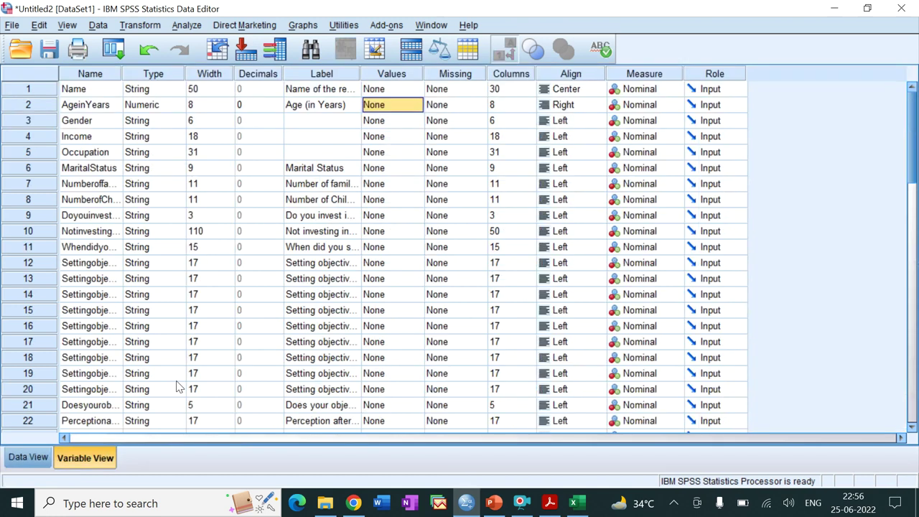
Add a value label to AgeinYears that codes 1 as "18-30".
{"action": "left_click", "coordinate": [415, 105]}
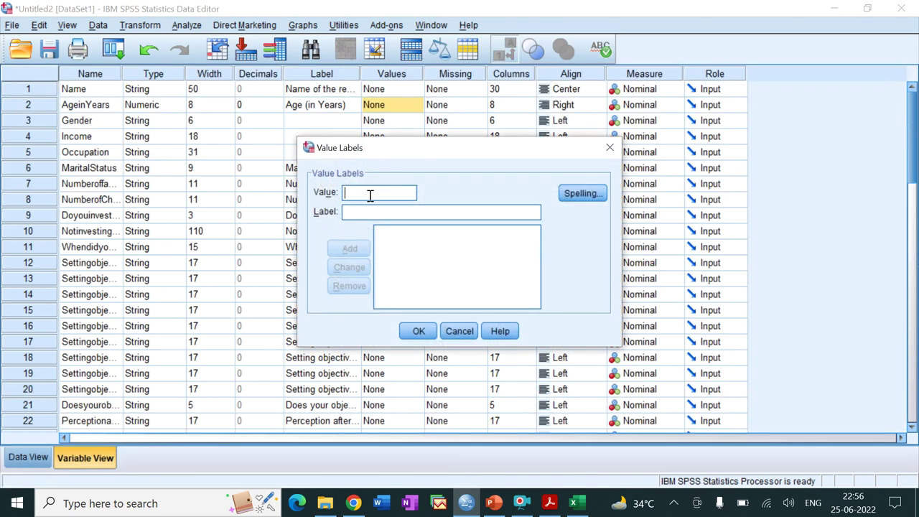
{"action": "type", "text": "1"}
{"action": "key", "text": "Tab"}
{"action": "type", "text": "18"}
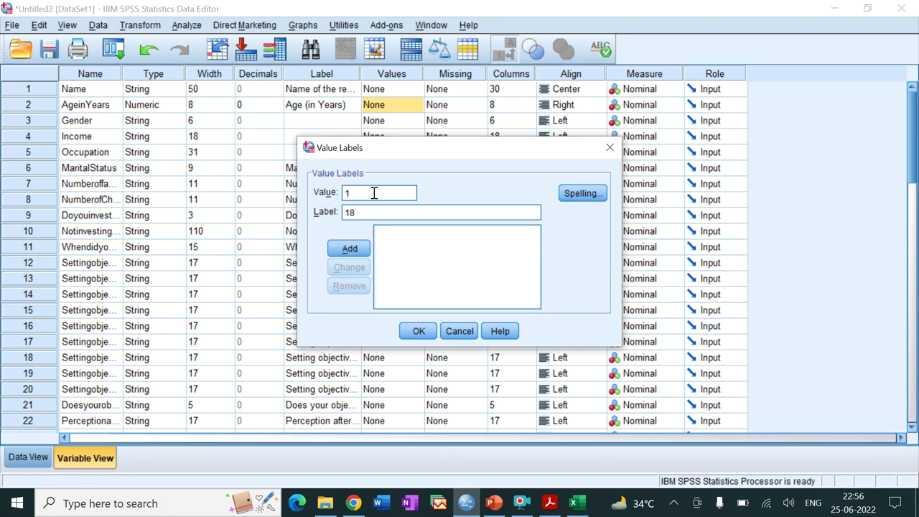
{"action": "type", "text": "-30"}
{"action": "left_click", "coordinate": [349, 247]}
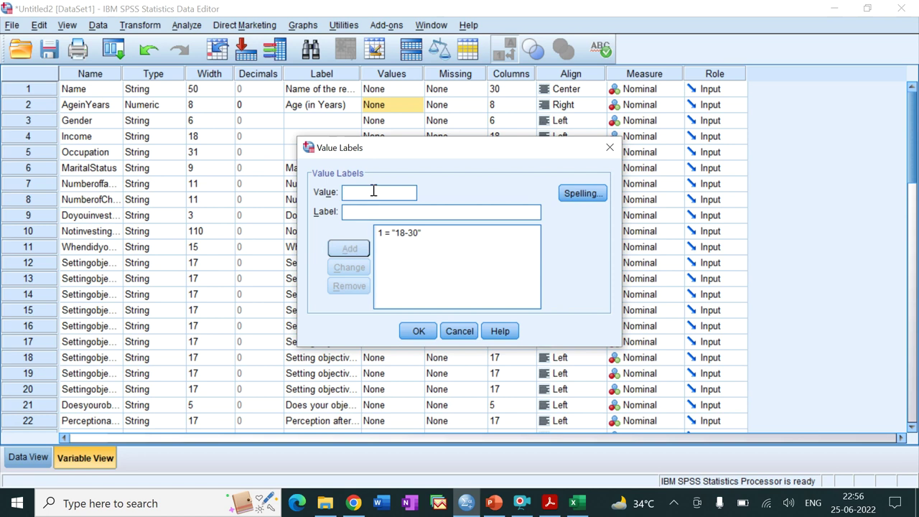
Add a value label that codes 2 as "31-45" for AgeinYears.
{"action": "type", "text": "2"}
{"action": "left_click", "coordinate": [368, 212]}
{"action": "type", "text": "31"}
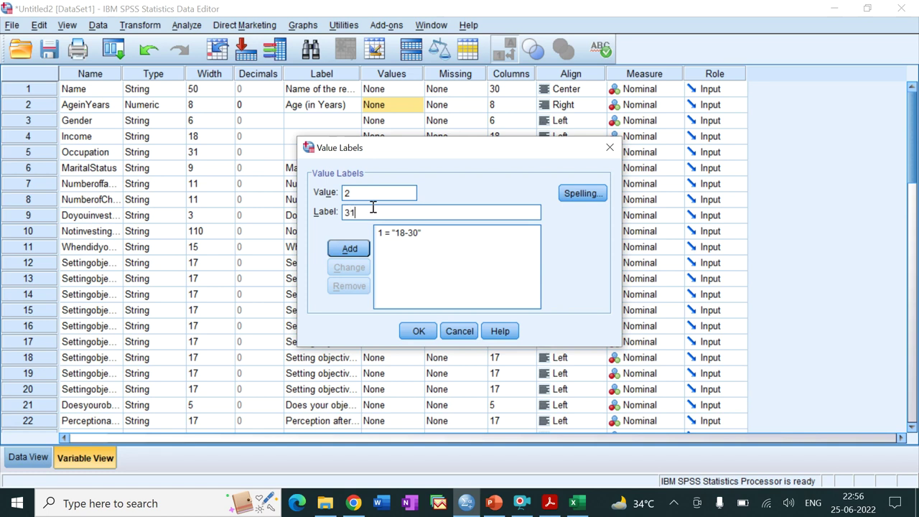
{"action": "type", "text": "-45"}
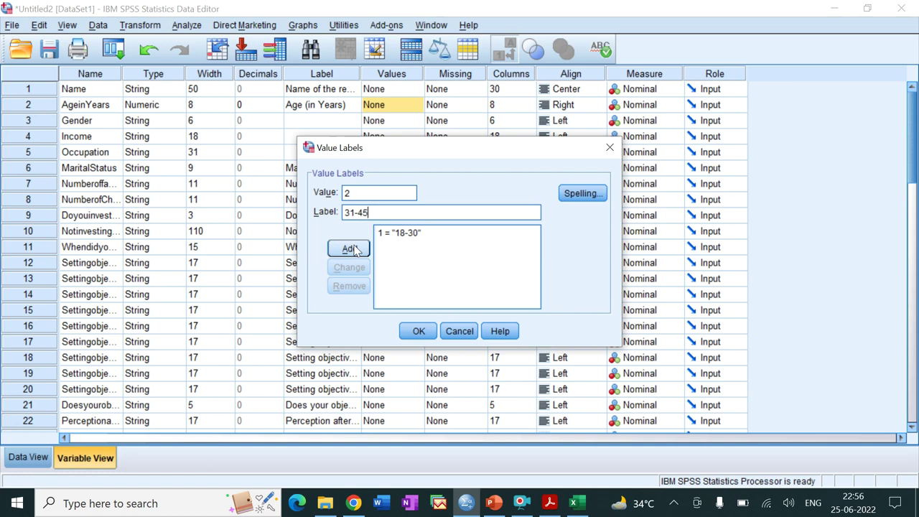
{"action": "left_click", "coordinate": [359, 247]}
Add a value label that codes 3 as "46-60" for AgeinYears.
{"action": "type", "text": "3"}
{"action": "left_click", "coordinate": [360, 212]}
{"action": "type", "text": "46-60"}
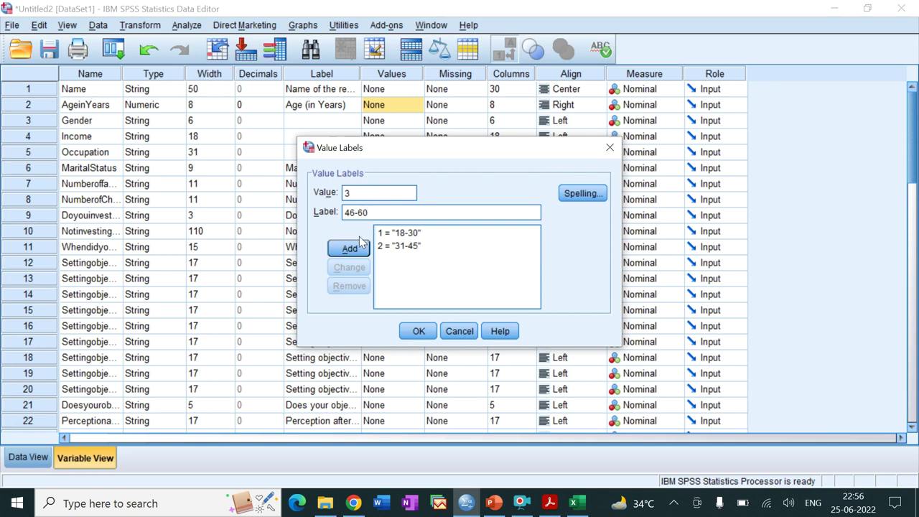
{"action": "left_click", "coordinate": [354, 249]}
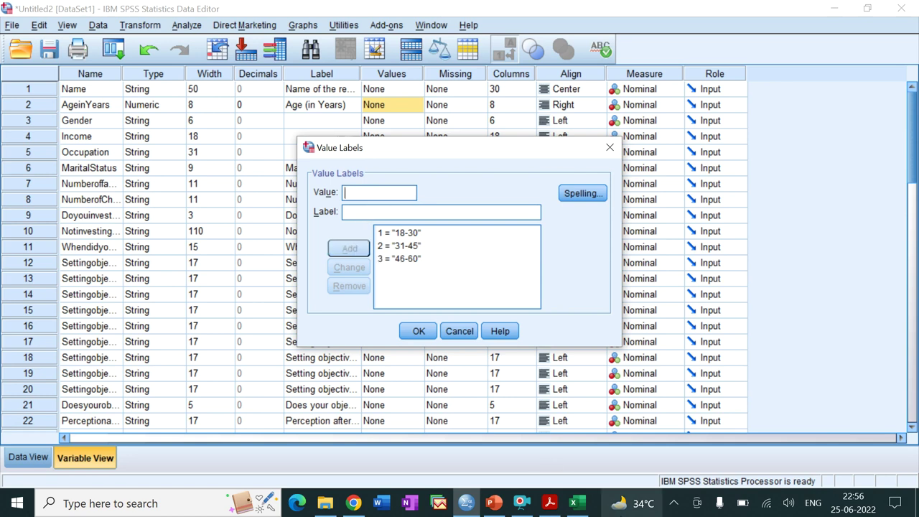
Check the age groups in the Excel Responses workbook and add a value label coding 4 as "Above 60".
{"action": "left_click", "coordinate": [576, 502]}
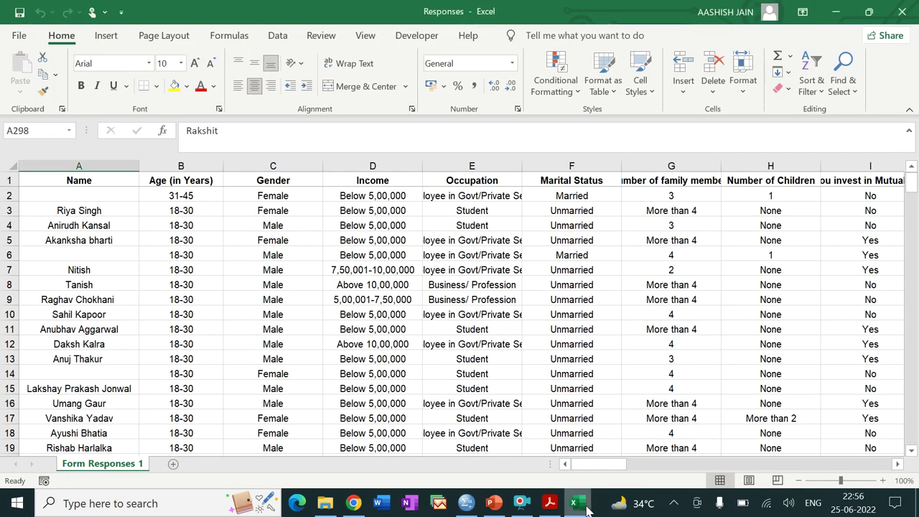
{"action": "left_click", "coordinate": [586, 507]}
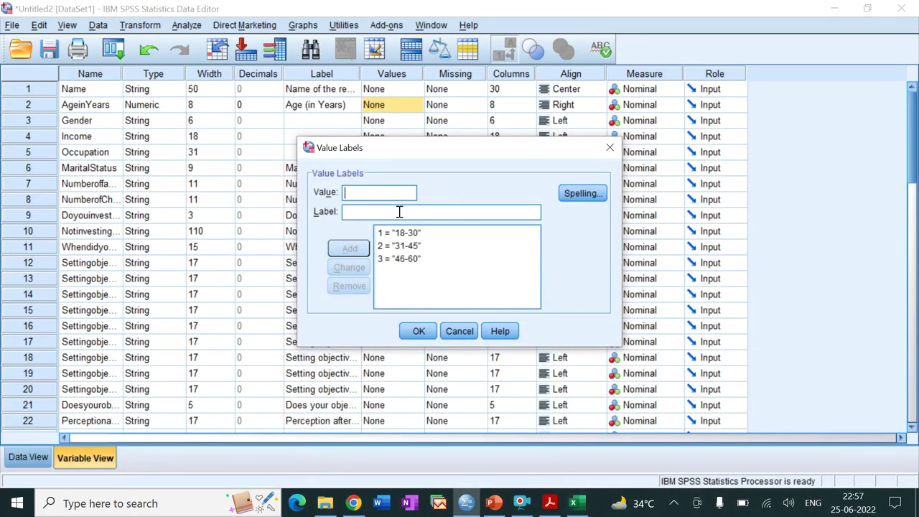
{"action": "left_click", "coordinate": [575, 503]}
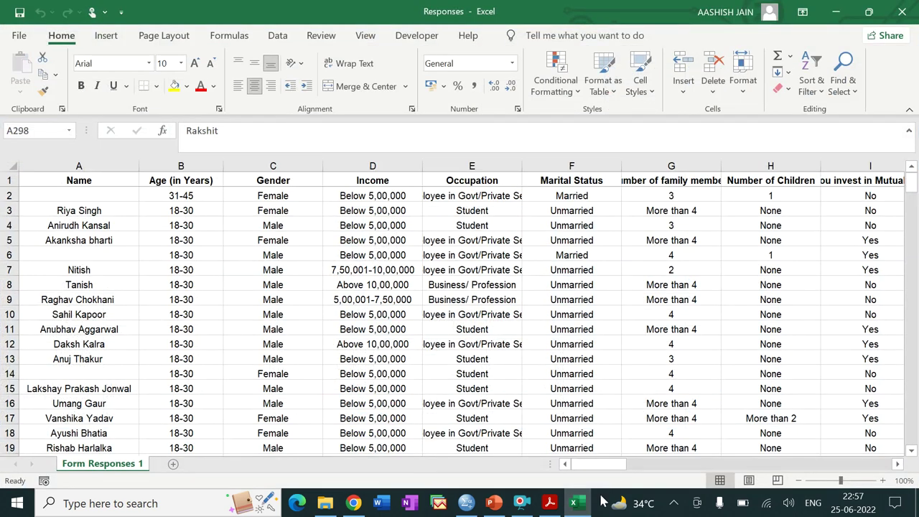
{"action": "left_click", "coordinate": [575, 502]}
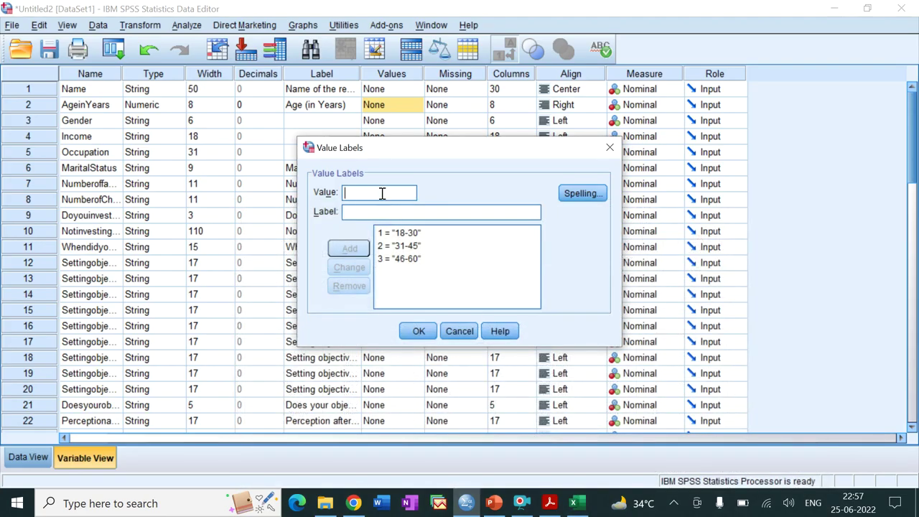
{"action": "type", "text": "4"}
{"action": "key", "text": "Tab"}
{"action": "type", "text": "A"}
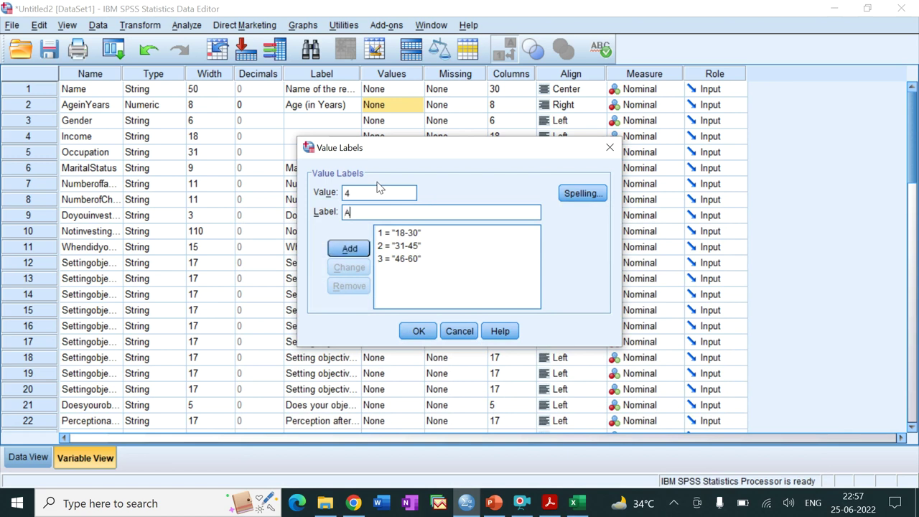
{"action": "type", "text": "bove 60"}
{"action": "left_click", "coordinate": [340, 251]}
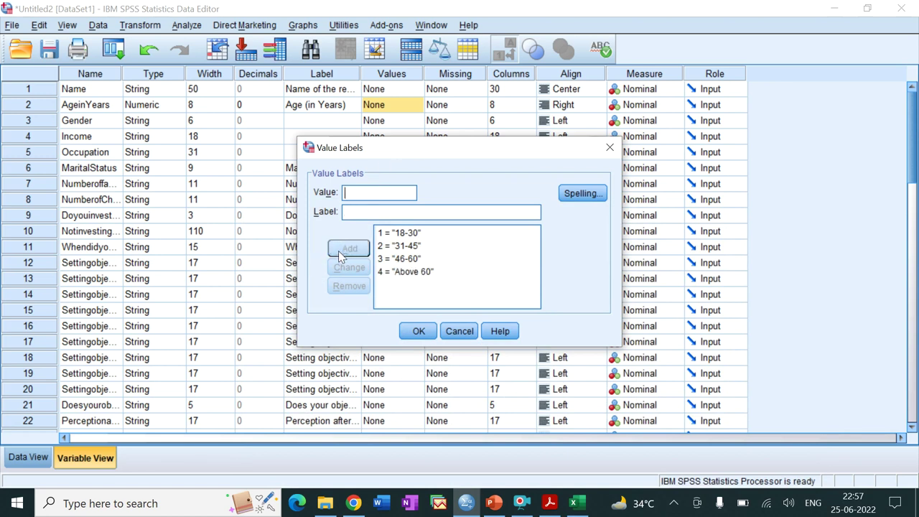
Remove the "Above 60" value label from the AgeinYears list.
{"action": "left_click", "coordinate": [405, 237]}
{"action": "left_click", "coordinate": [407, 247]}
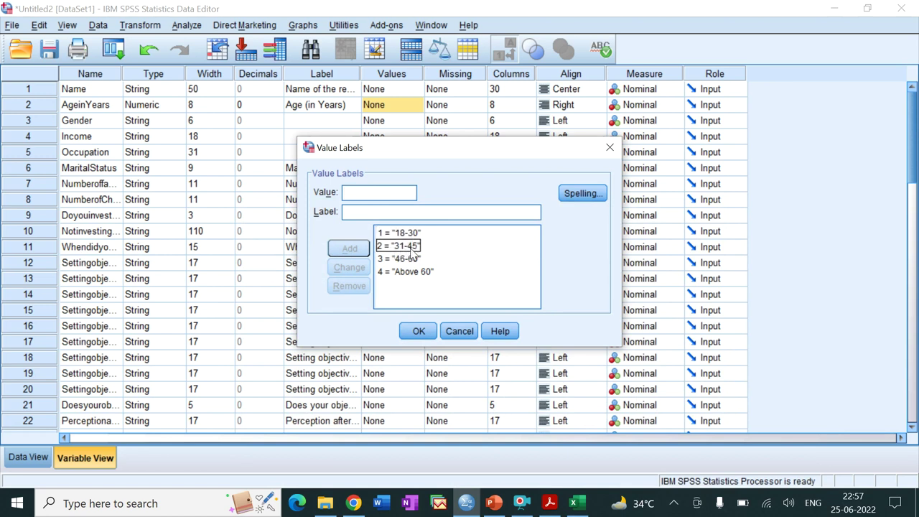
{"action": "left_click", "coordinate": [396, 259]}
{"action": "left_click", "coordinate": [406, 273]}
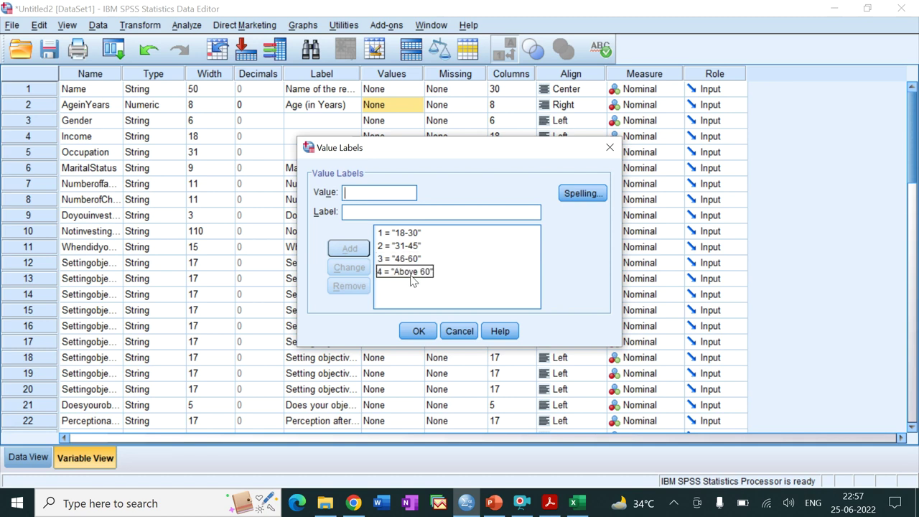
{"action": "left_click", "coordinate": [412, 279]}
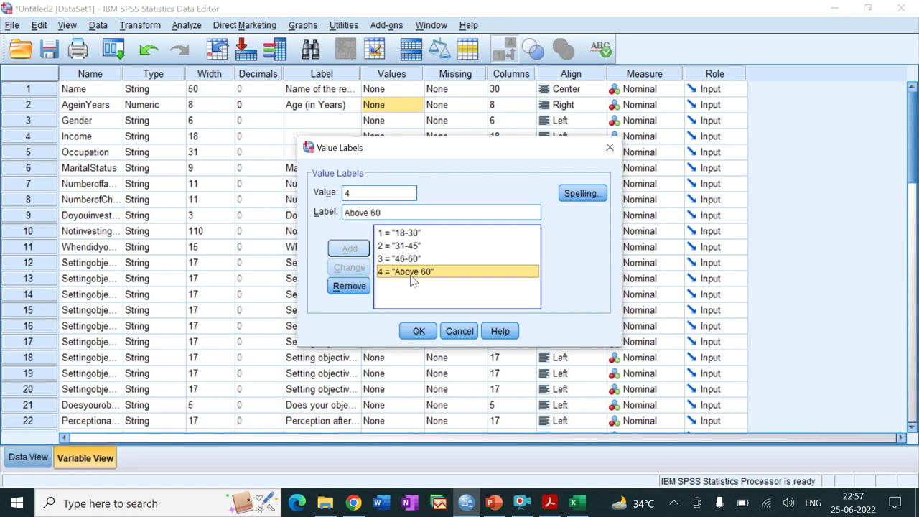
{"action": "left_click", "coordinate": [335, 287]}
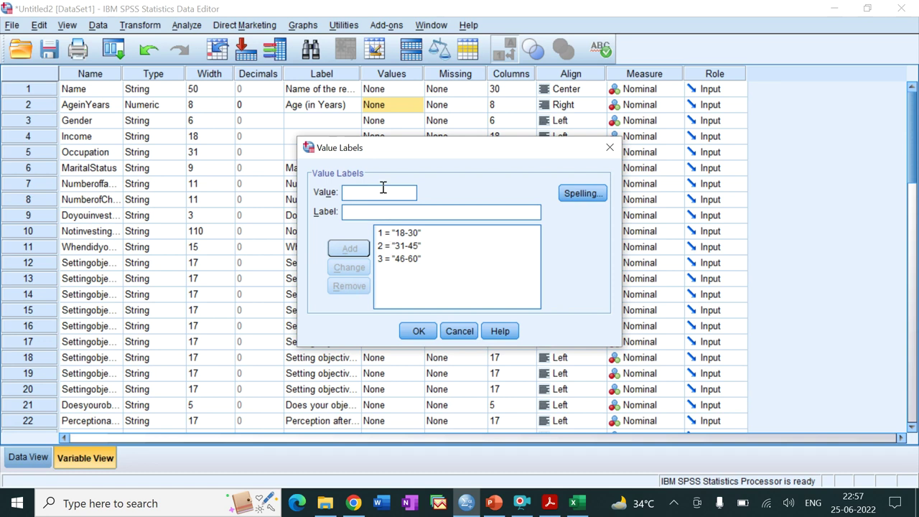
Code 4 as "Above 60" again and apply the value labels to AgeinYears.
{"action": "type", "text": "4"}
{"action": "key", "text": "Tab"}
{"action": "type", "text": "Above 60"}
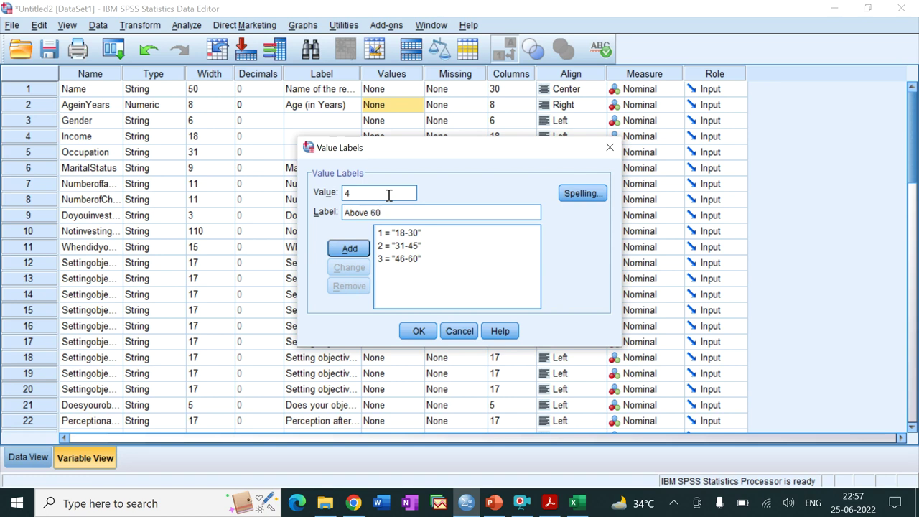
{"action": "left_click", "coordinate": [350, 252]}
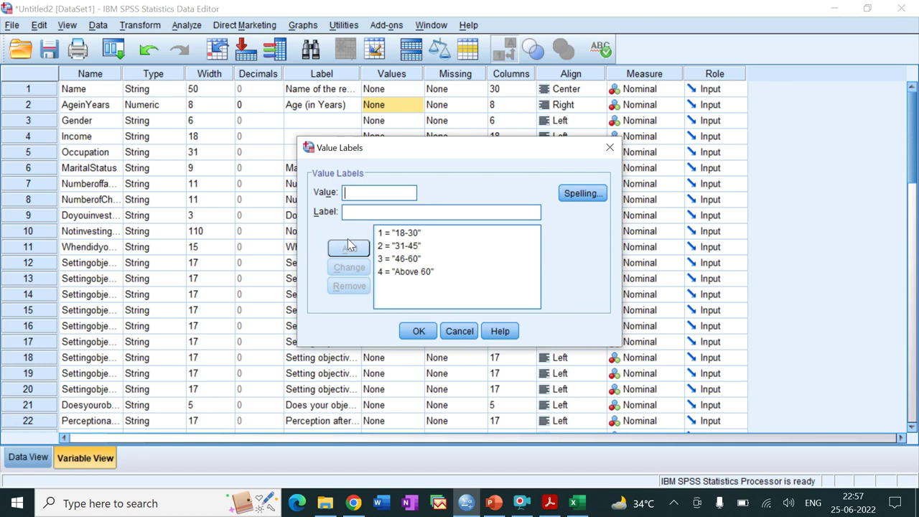
{"action": "left_click", "coordinate": [423, 335]}
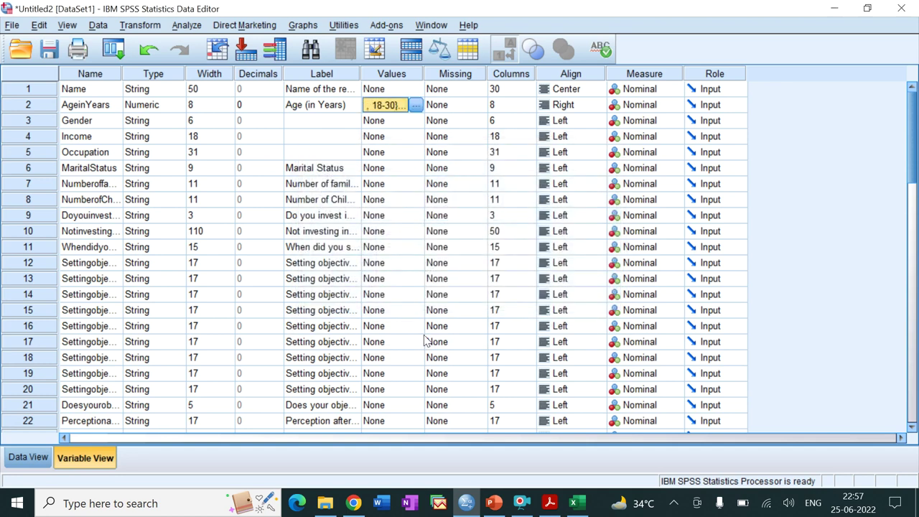
Recheck the AgeinYears value labels, and set the variable's alignment to Center and its measure to Scale.
{"action": "left_click", "coordinate": [417, 105]}
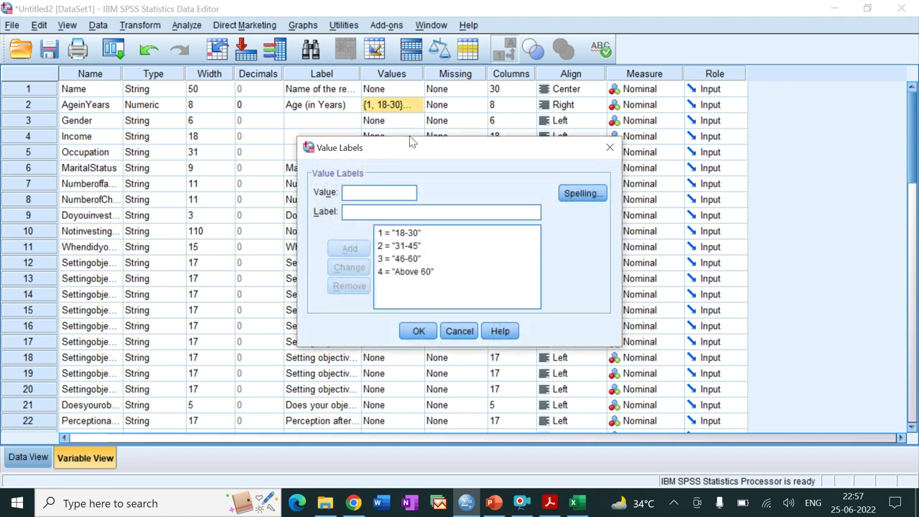
{"action": "left_click", "coordinate": [423, 330]}
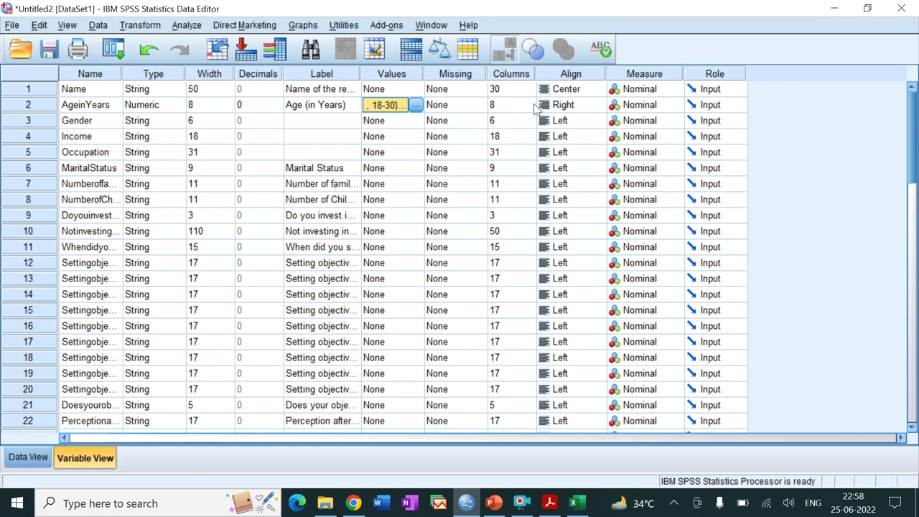
{"action": "left_click", "coordinate": [580, 105]}
{"action": "left_click", "coordinate": [568, 149]}
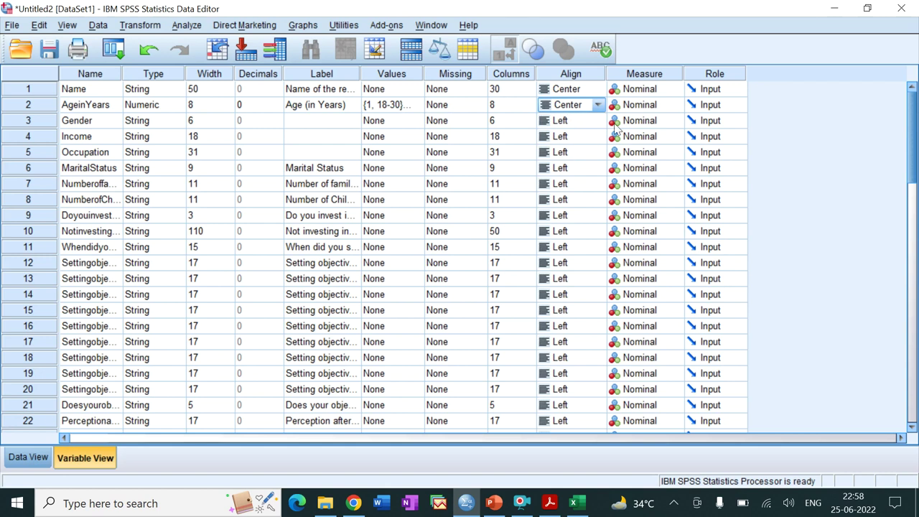
{"action": "left_click", "coordinate": [675, 106]}
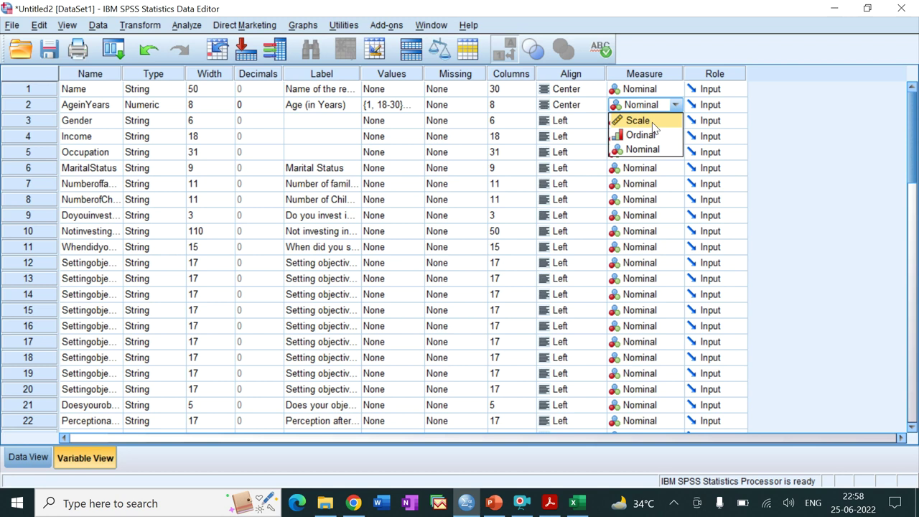
{"action": "left_click", "coordinate": [654, 122]}
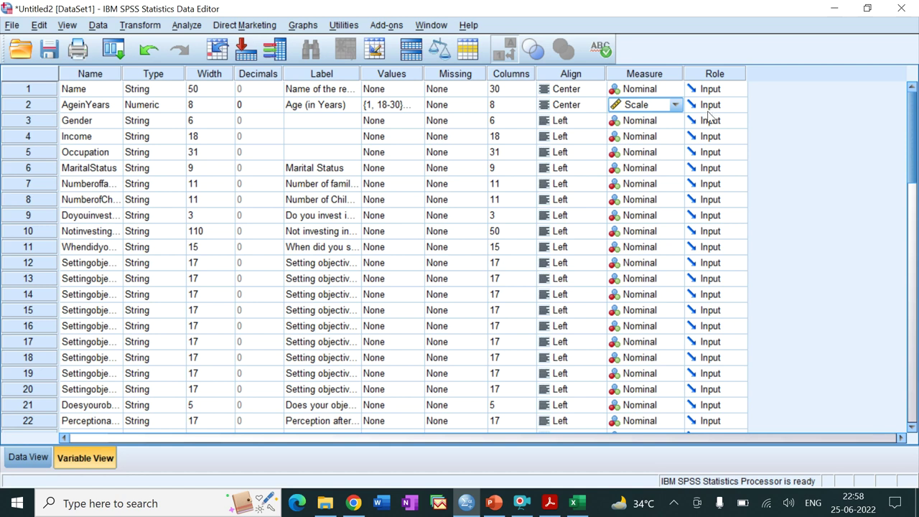
{"action": "left_click", "coordinate": [616, 204]}
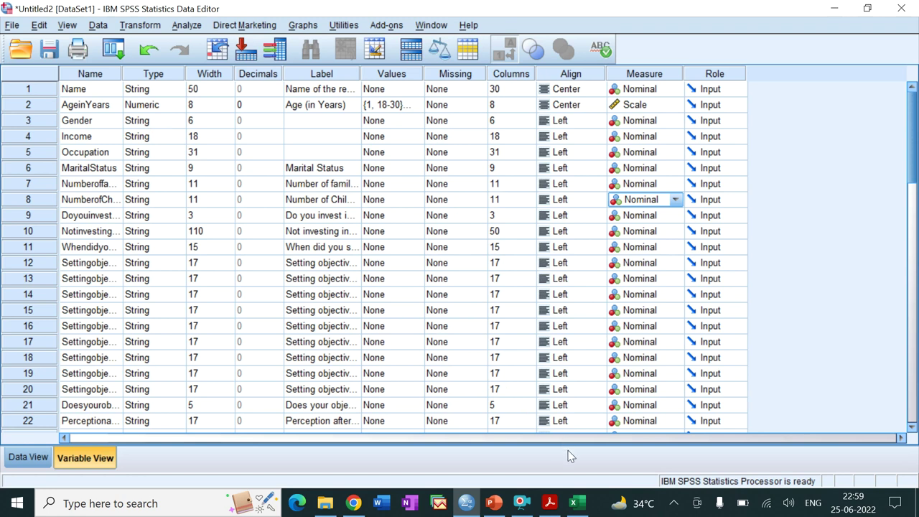
Check the Gender column in the Excel Responses workbook and change the Gender variable's type to Numeric.
{"action": "left_click", "coordinate": [574, 503]}
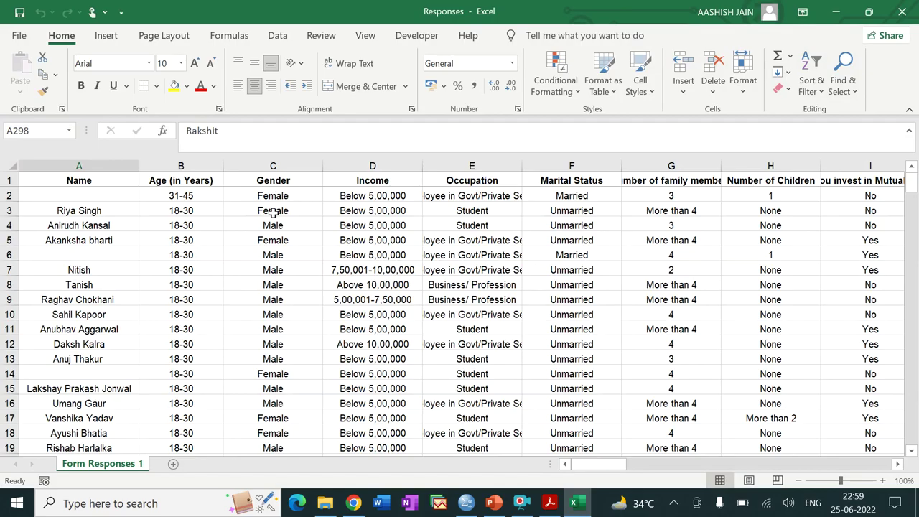
{"action": "left_click", "coordinate": [574, 505]}
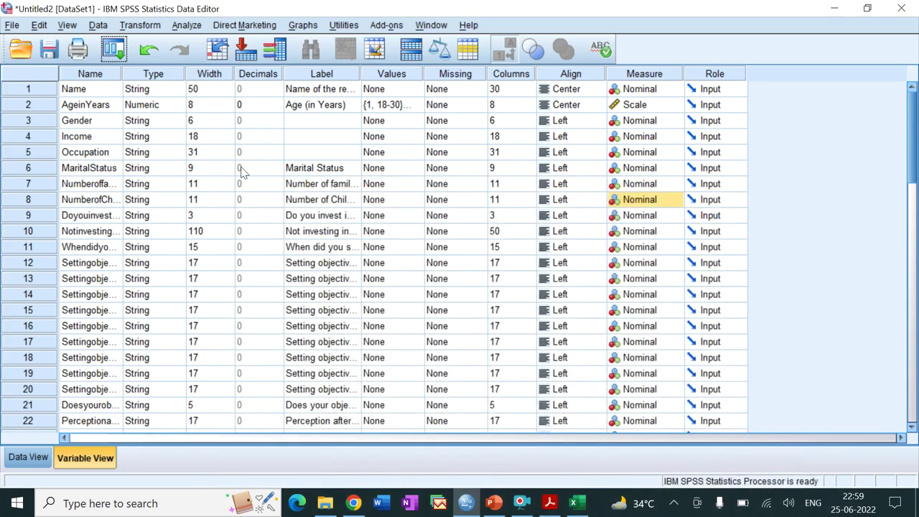
{"action": "left_click", "coordinate": [175, 125]}
{"action": "left_click", "coordinate": [179, 122]}
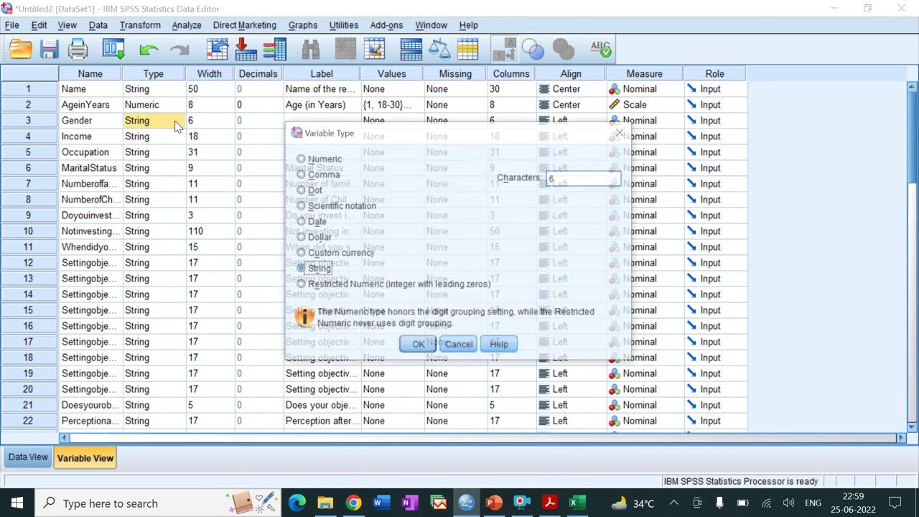
{"action": "left_click", "coordinate": [301, 159]}
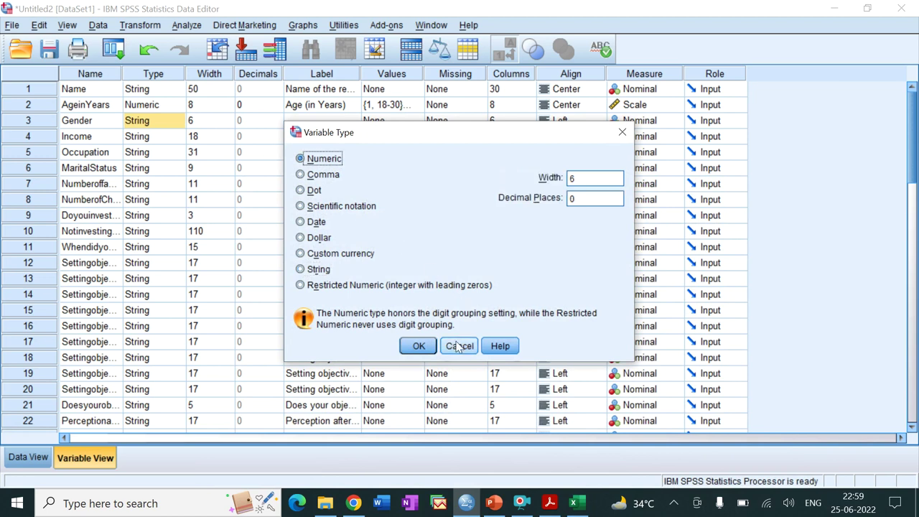
{"action": "left_click", "coordinate": [417, 347]}
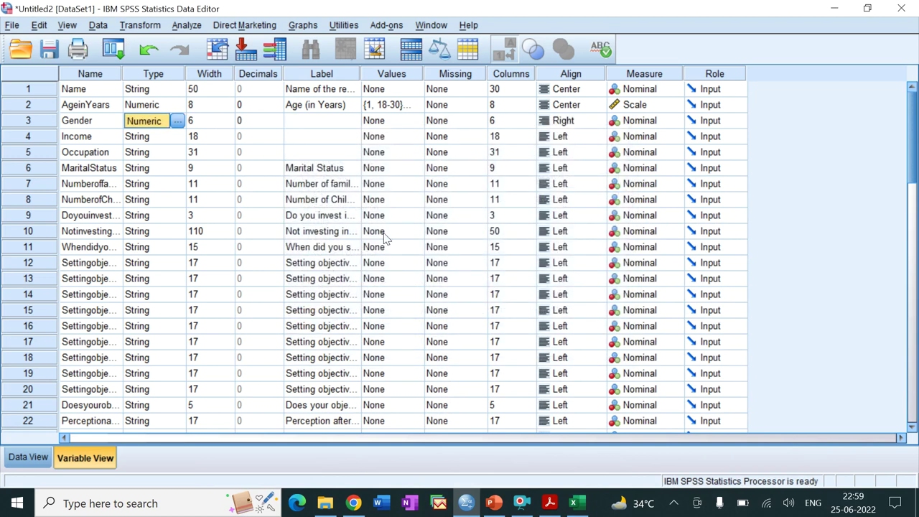
Add a value label that codes 0 as "Male" for Gender.
{"action": "double_click", "coordinate": [416, 127]}
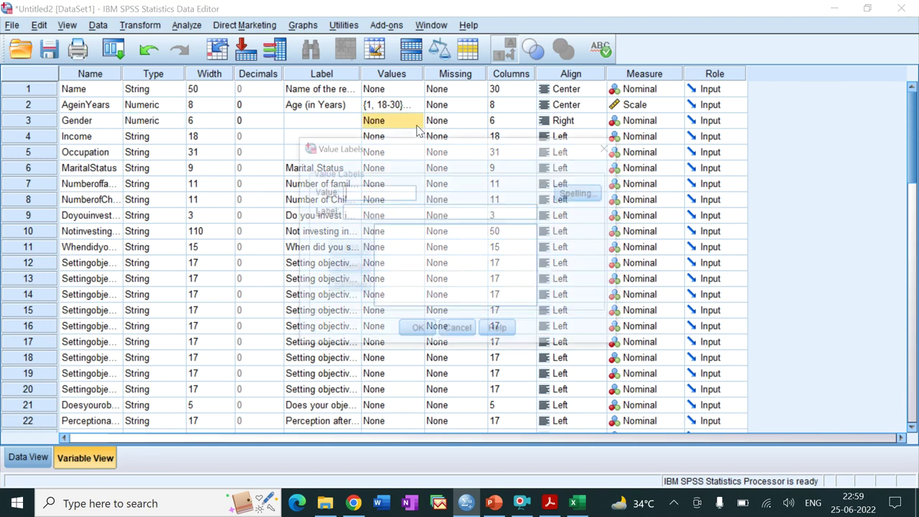
{"action": "left_click", "coordinate": [387, 189]}
{"action": "type", "text": "1"}
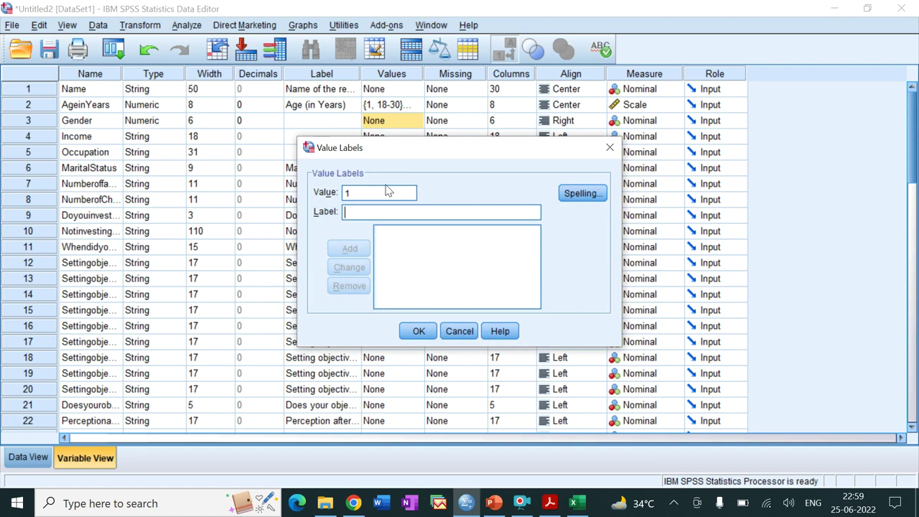
{"action": "key", "text": "Tab"}
{"action": "type", "text": "Ma"}
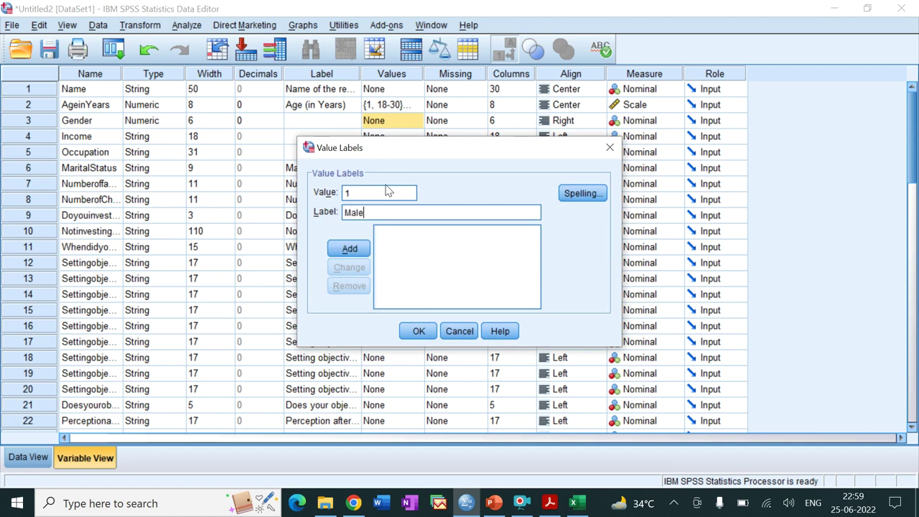
{"action": "left_click", "coordinate": [383, 193]}
{"action": "key", "text": "BackSpace"}
{"action": "type", "text": "0"}
{"action": "left_click", "coordinate": [363, 249]}
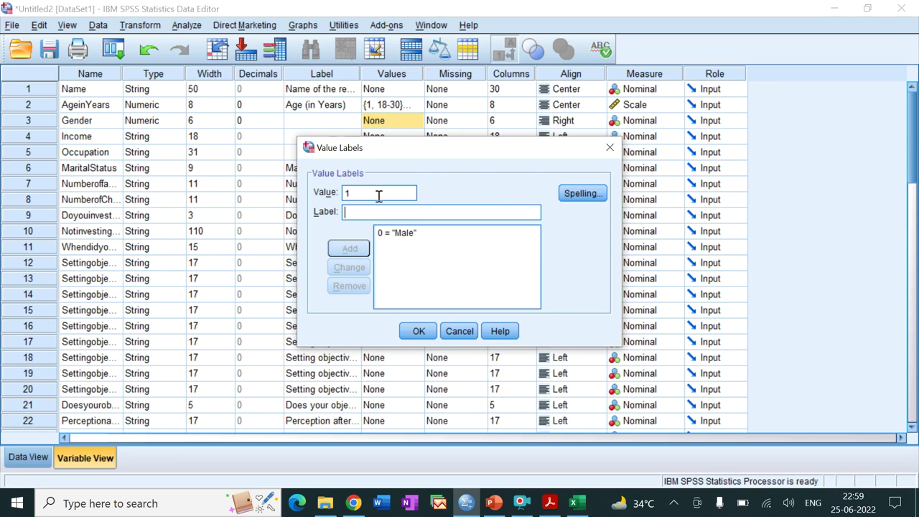
Add a value label coding 1 as "Female", compare with the Excel responses, and apply the Gender labels.
{"action": "key", "text": "Tab"}
{"action": "type", "text": "Fema"}
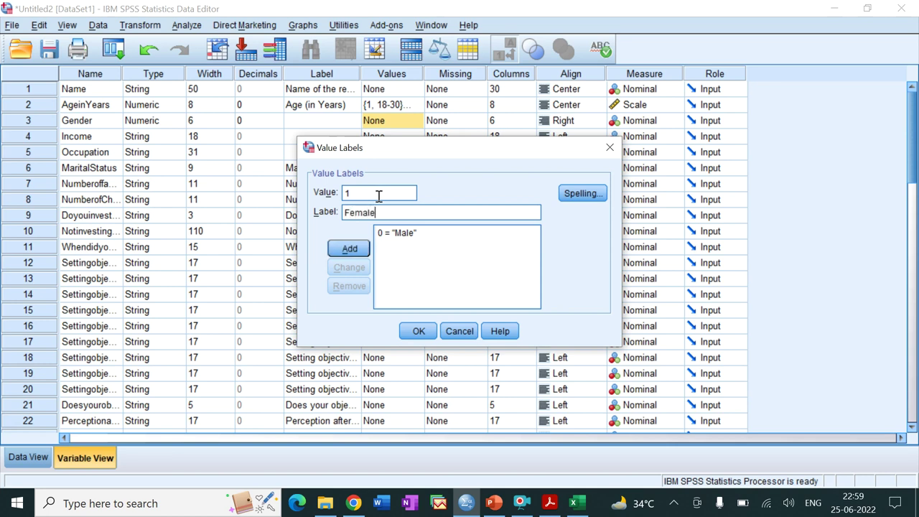
{"action": "left_click", "coordinate": [350, 249]}
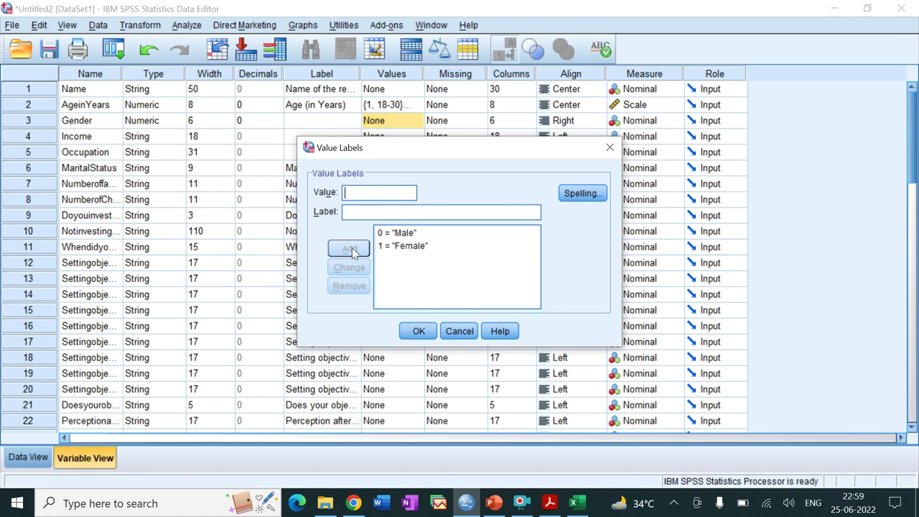
{"action": "left_click", "coordinate": [404, 237]}
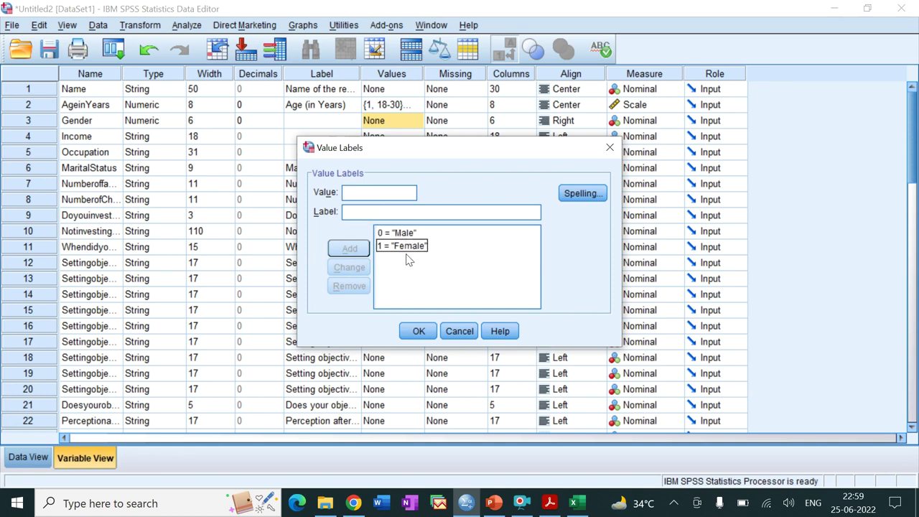
{"action": "left_click", "coordinate": [583, 506]}
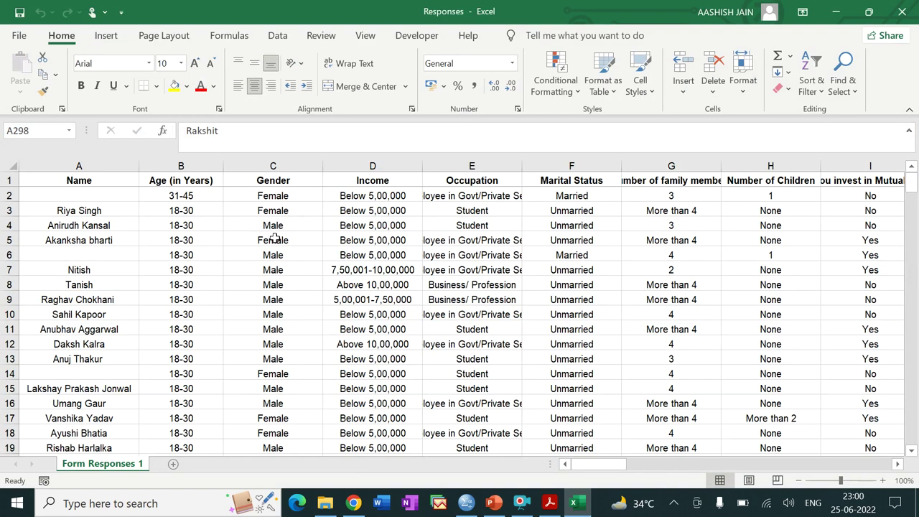
{"action": "left_click", "coordinate": [575, 506]}
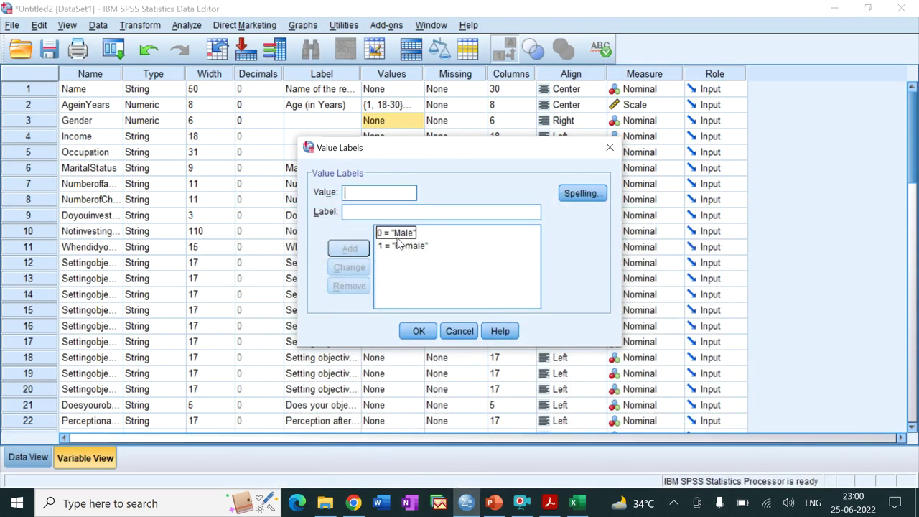
{"action": "left_click", "coordinate": [420, 331]}
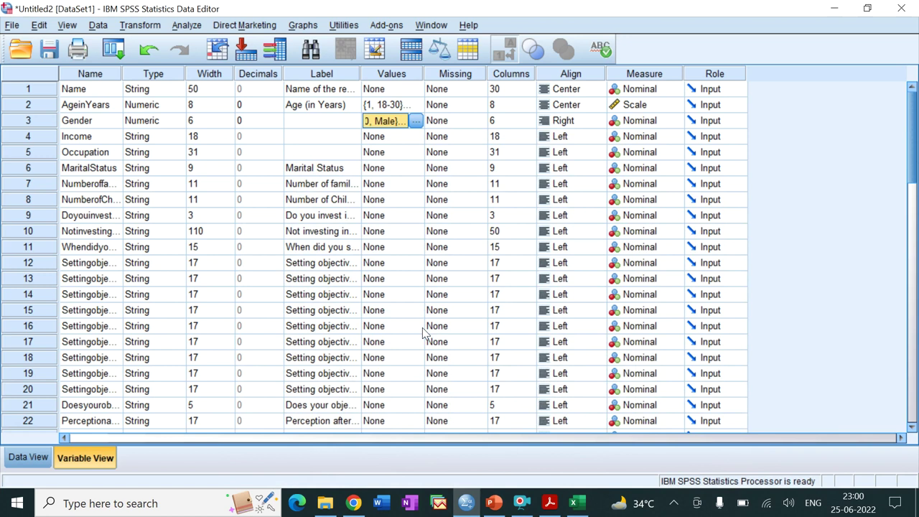
Set the Gender variable's alignment to Center and its measure to Nominal.
{"action": "left_click", "coordinate": [589, 122]}
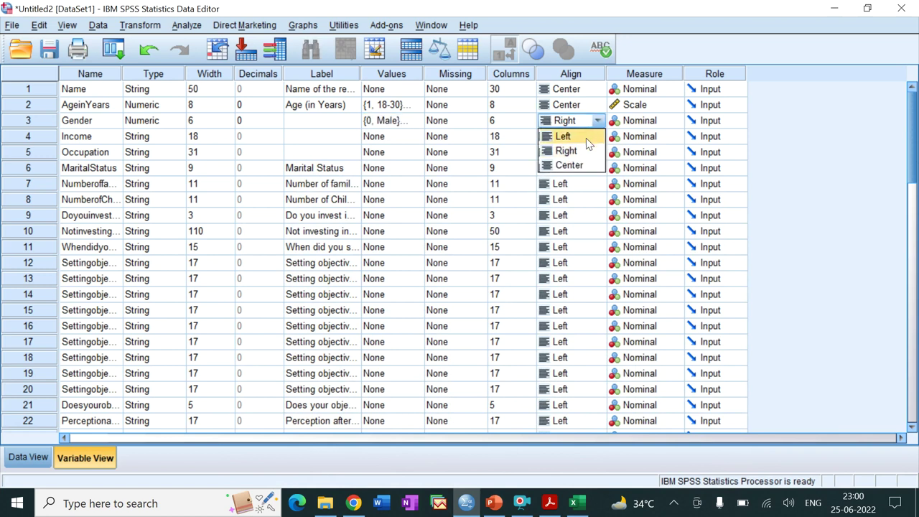
{"action": "left_click", "coordinate": [581, 166]}
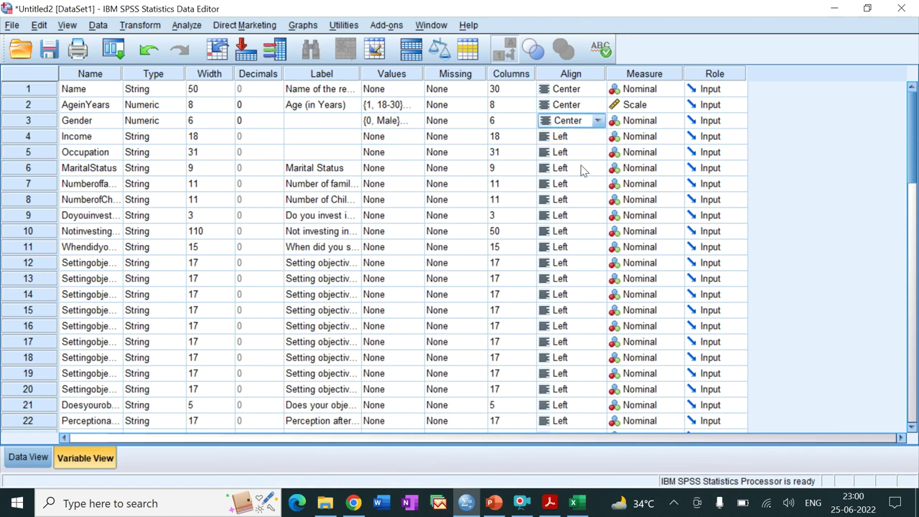
{"action": "left_click", "coordinate": [650, 124]}
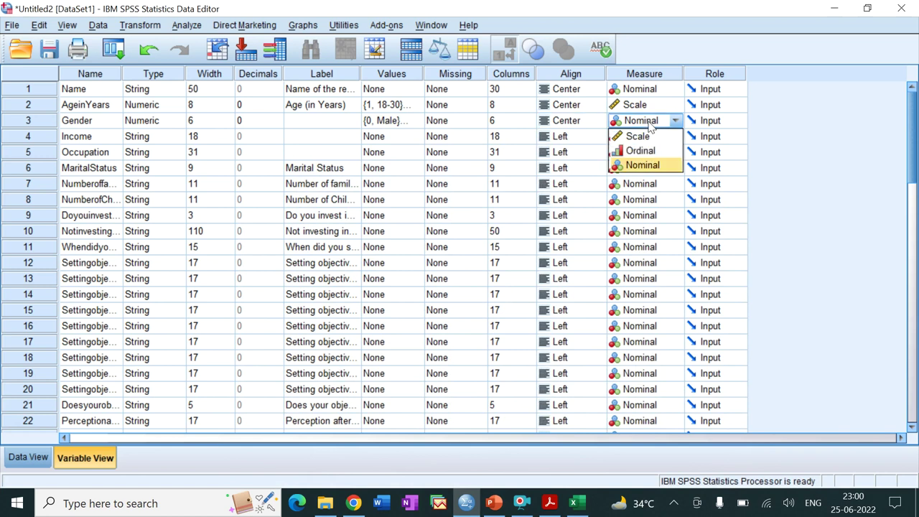
{"action": "left_click", "coordinate": [650, 166]}
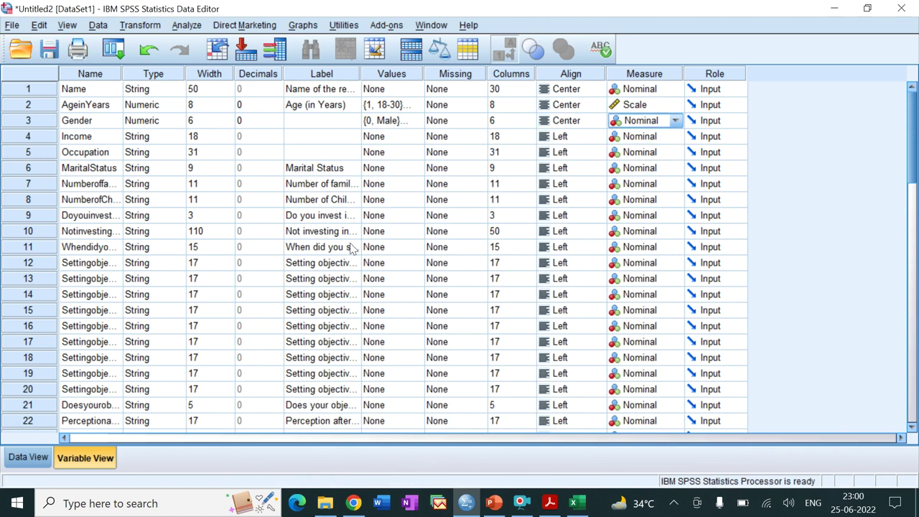
Examine how the AgeinYears and Gender columns look in the data view.
{"action": "left_click", "coordinate": [28, 457]}
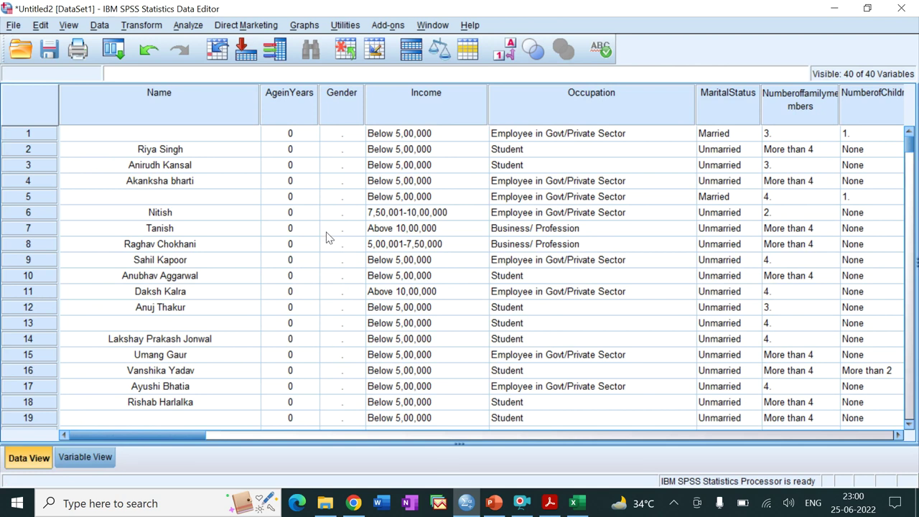
{"action": "left_click", "coordinate": [86, 457]}
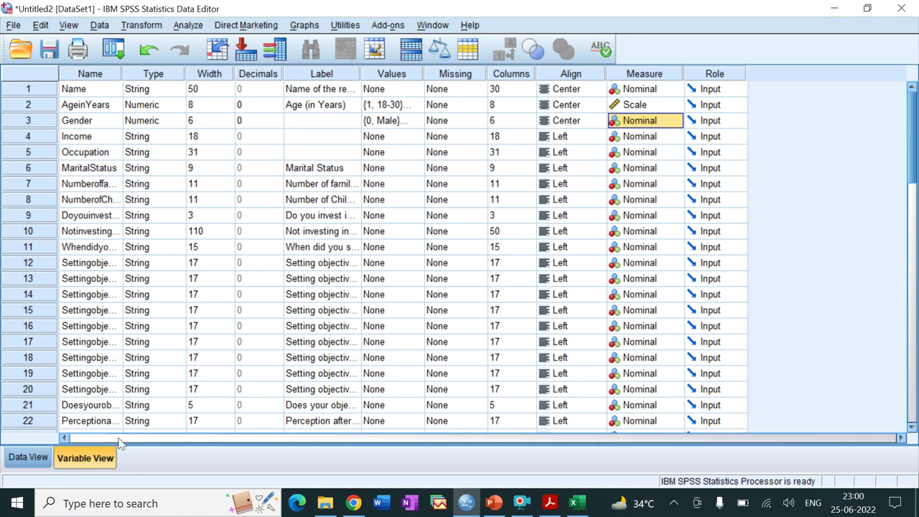
{"action": "left_click", "coordinate": [28, 457]}
Open the data file Perception of Investors on MF due to COVID.sav and show its variable definitions.
{"action": "left_click", "coordinate": [14, 25]}
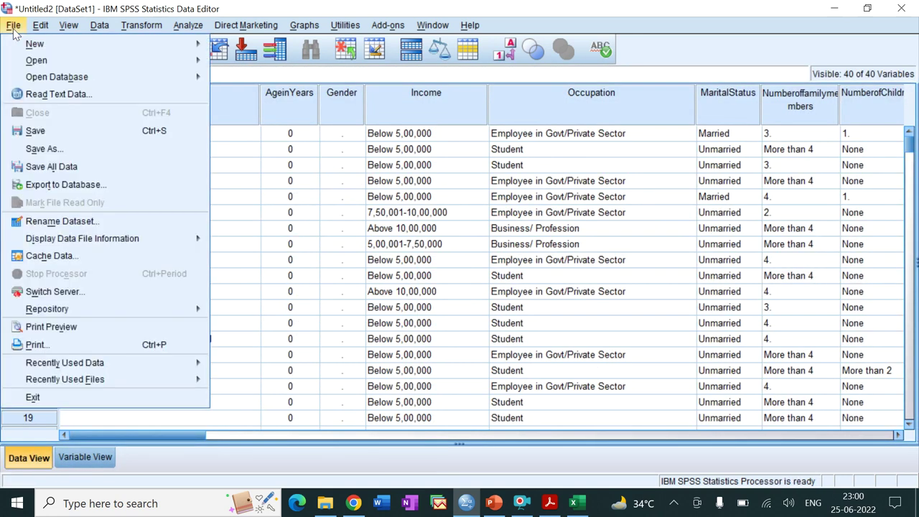
{"action": "mouse_move", "coordinate": [46, 66]}
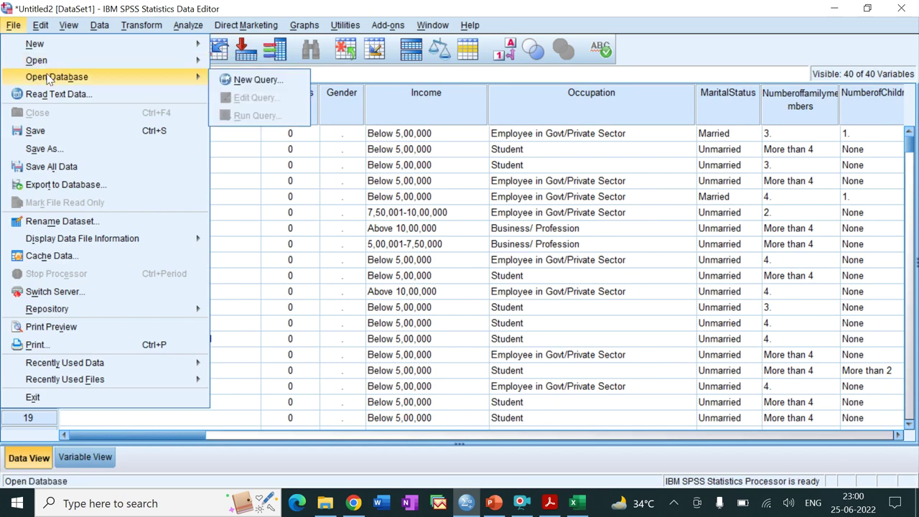
{"action": "left_click", "coordinate": [521, 502]}
{"action": "left_click", "coordinate": [367, 362]}
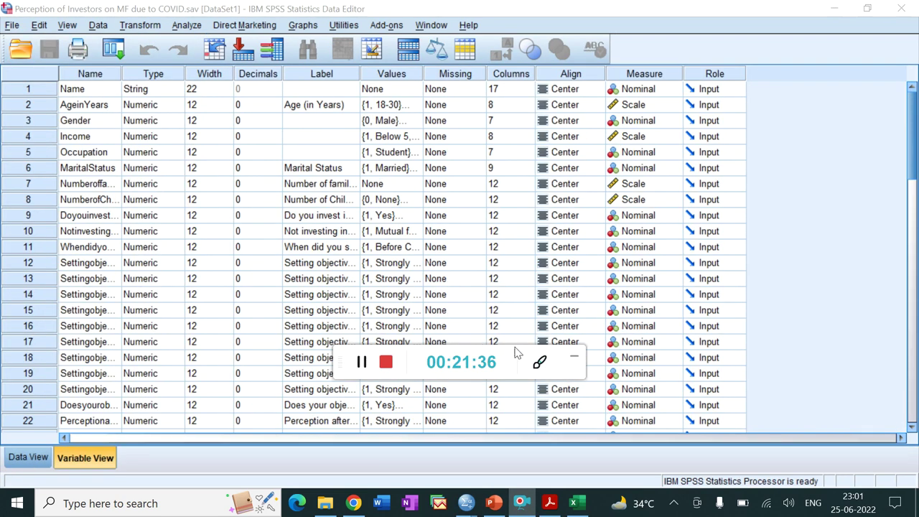
{"action": "left_click", "coordinate": [574, 357]}
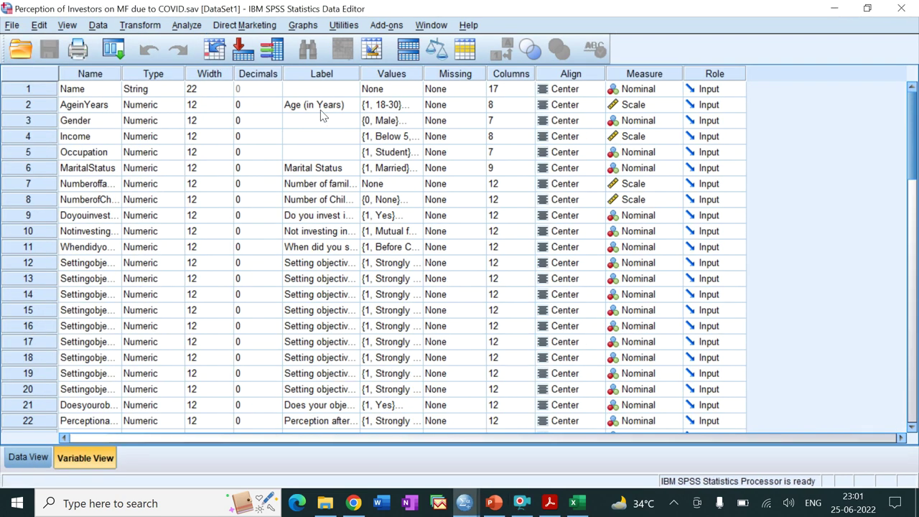
Examine the value labels defined for AgeinYears, Gender and Income in the opened dataset.
{"action": "double_click", "coordinate": [419, 105]}
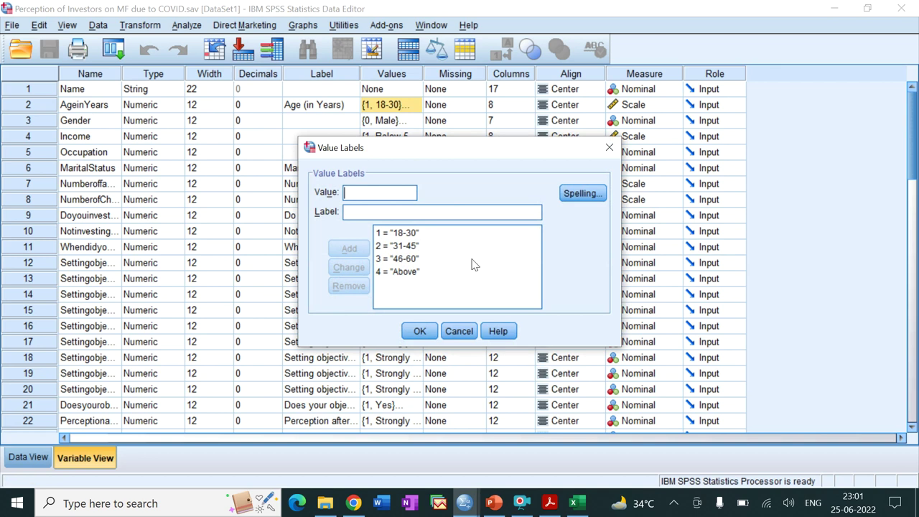
{"action": "left_click", "coordinate": [464, 331]}
{"action": "left_click", "coordinate": [419, 124]}
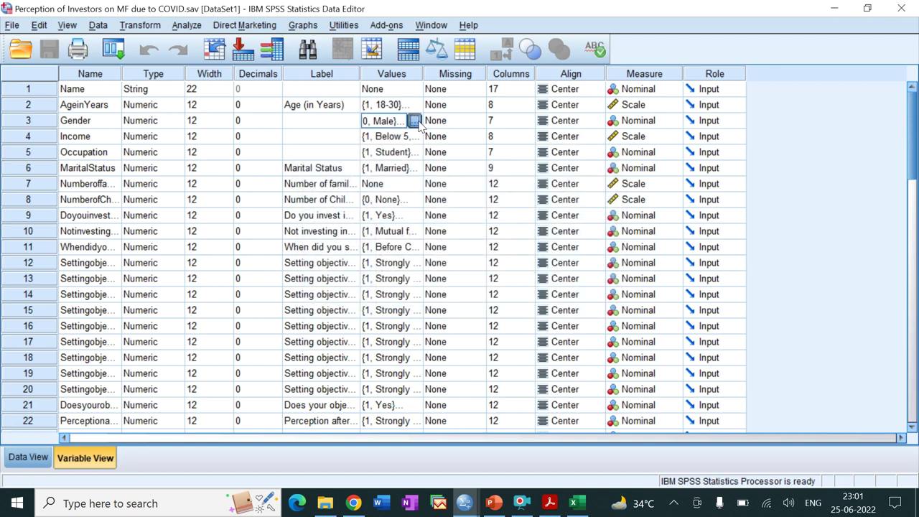
{"action": "left_click", "coordinate": [415, 122]}
{"action": "left_click", "coordinate": [460, 330]}
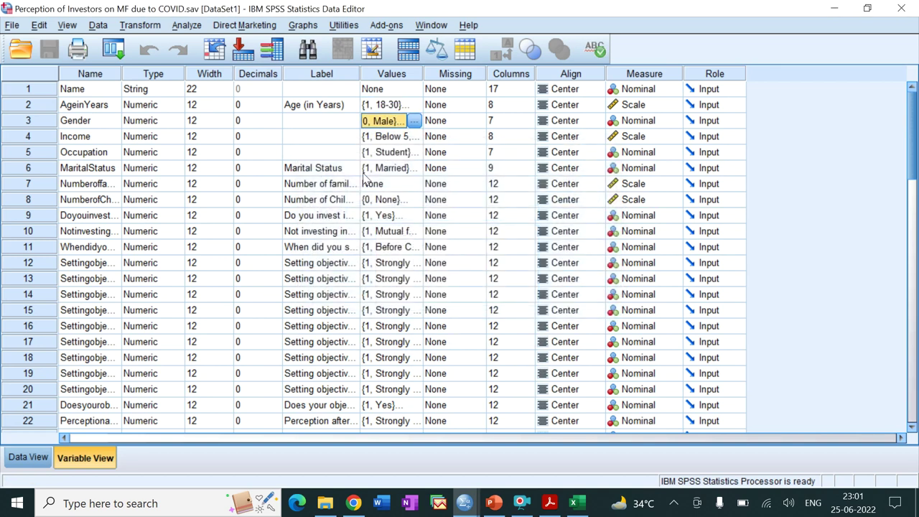
{"action": "left_click", "coordinate": [414, 136]}
{"action": "left_click", "coordinate": [415, 136]}
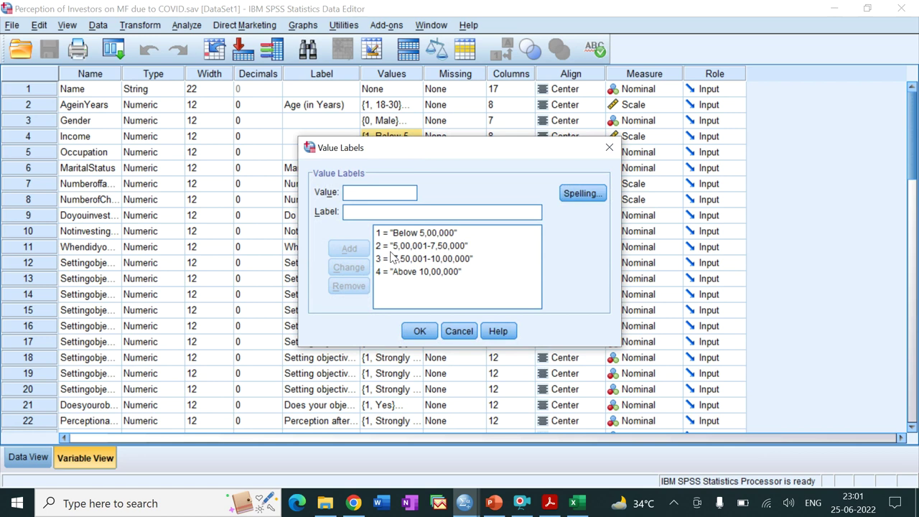
Review the value labels defined for Income, Occupation, MaritalStatus and NumberofChildren, accepting each set of labels without changes.
{"action": "left_click", "coordinate": [466, 260]}
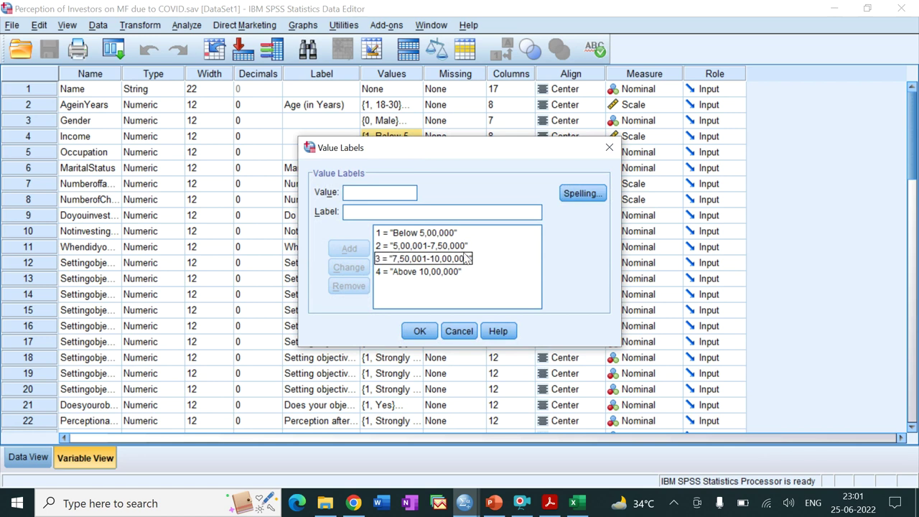
{"action": "left_click", "coordinate": [419, 331]}
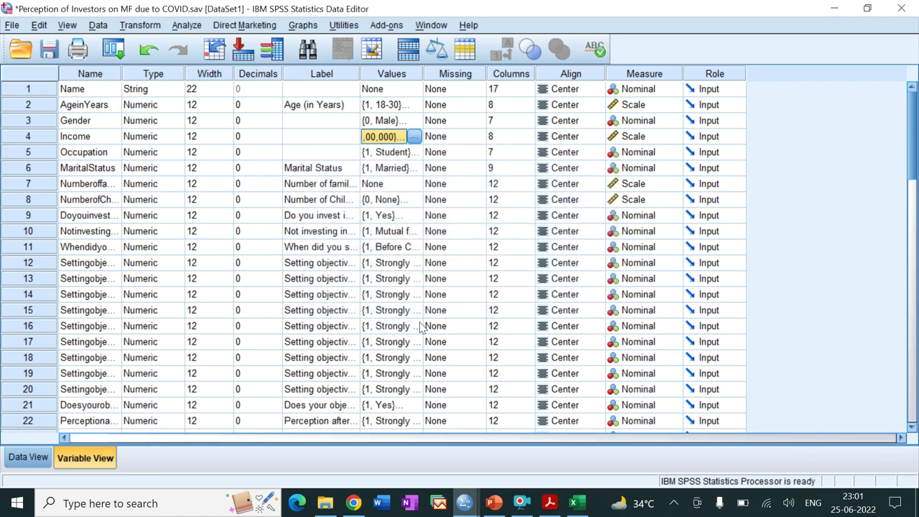
{"action": "left_click", "coordinate": [402, 153]}
{"action": "left_click", "coordinate": [415, 152]}
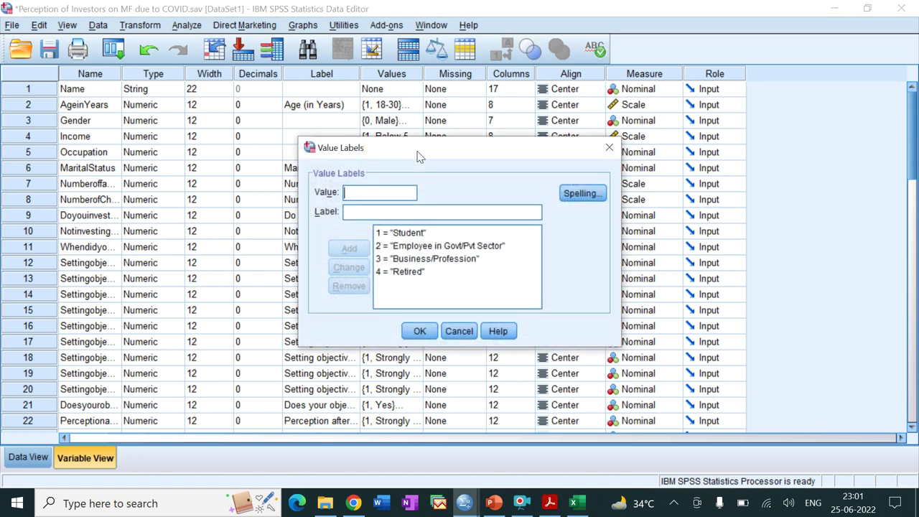
{"action": "left_click", "coordinate": [424, 331]}
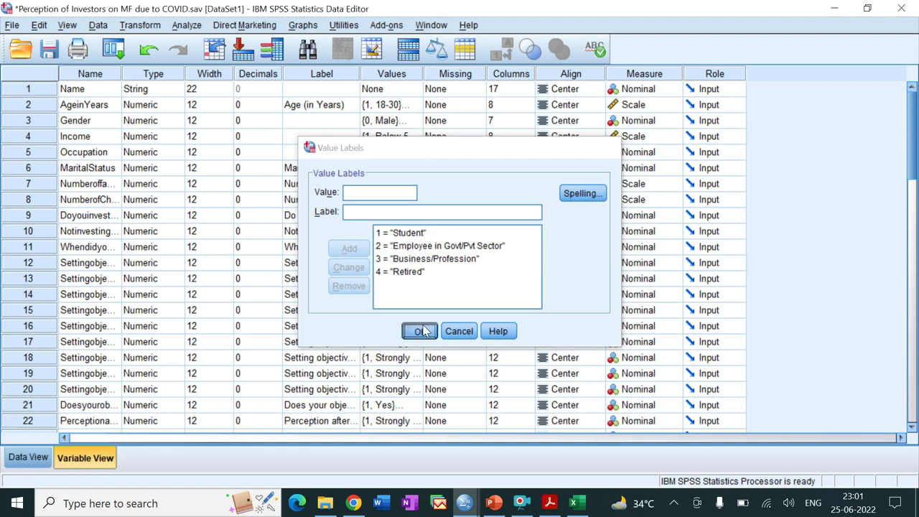
{"action": "left_click", "coordinate": [402, 169]}
{"action": "left_click", "coordinate": [415, 171]}
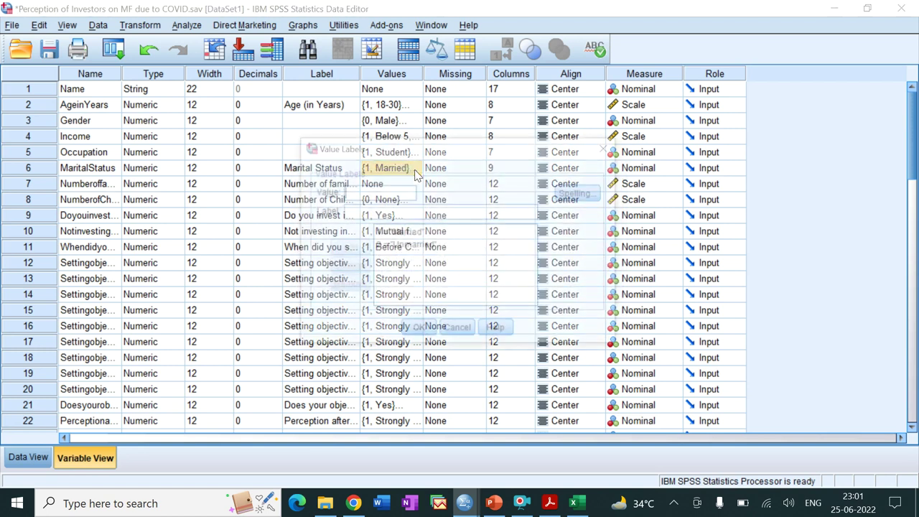
{"action": "left_click", "coordinate": [422, 329]}
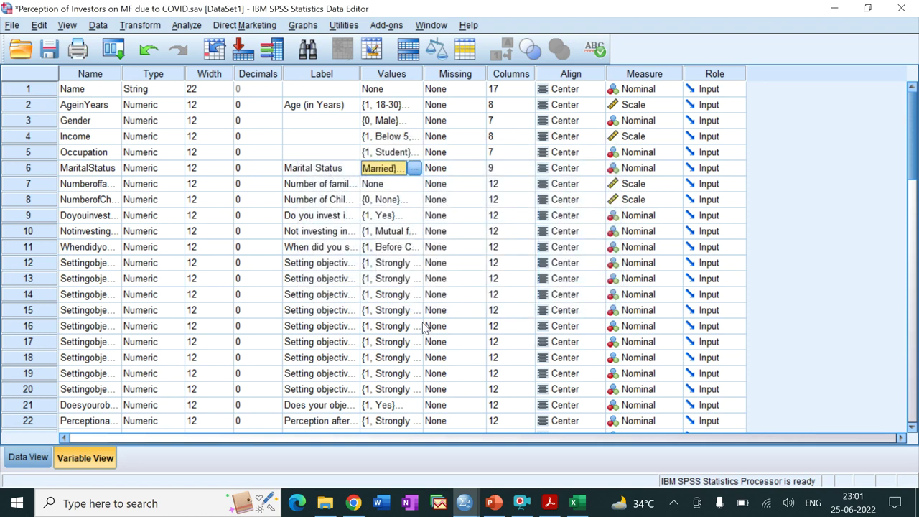
{"action": "left_click", "coordinate": [402, 201]}
{"action": "left_click", "coordinate": [417, 201]}
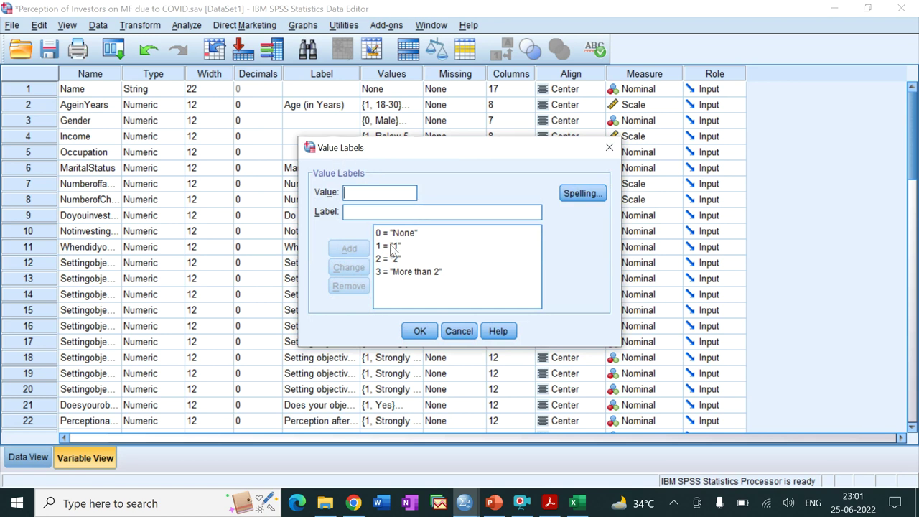
{"action": "left_click", "coordinate": [420, 331]}
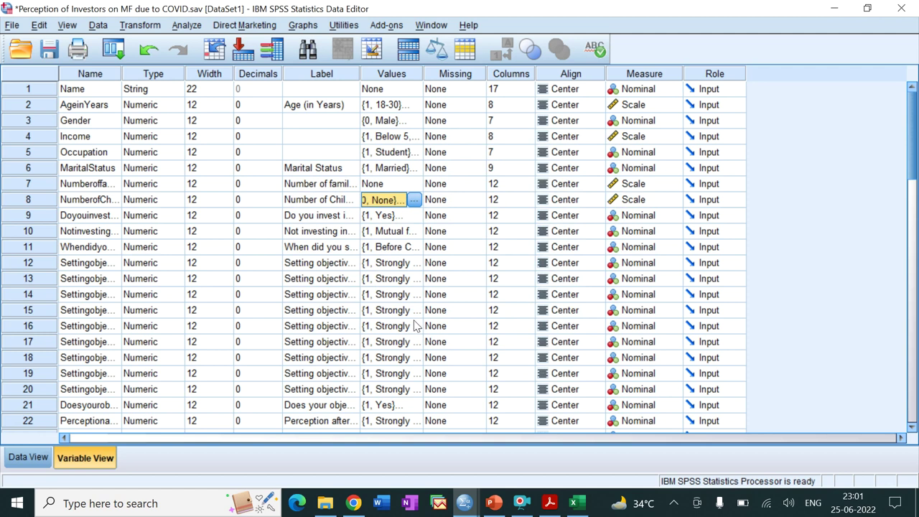
Compare the numeric codes with their value labels in the data view, ending with codes displayed, and look across the remaining variables.
{"action": "left_click", "coordinate": [43, 463]}
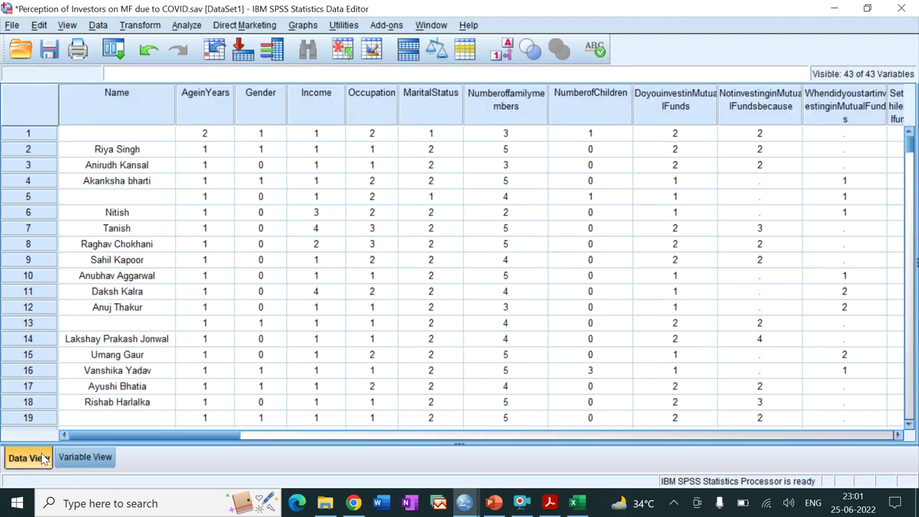
{"action": "left_click", "coordinate": [509, 57]}
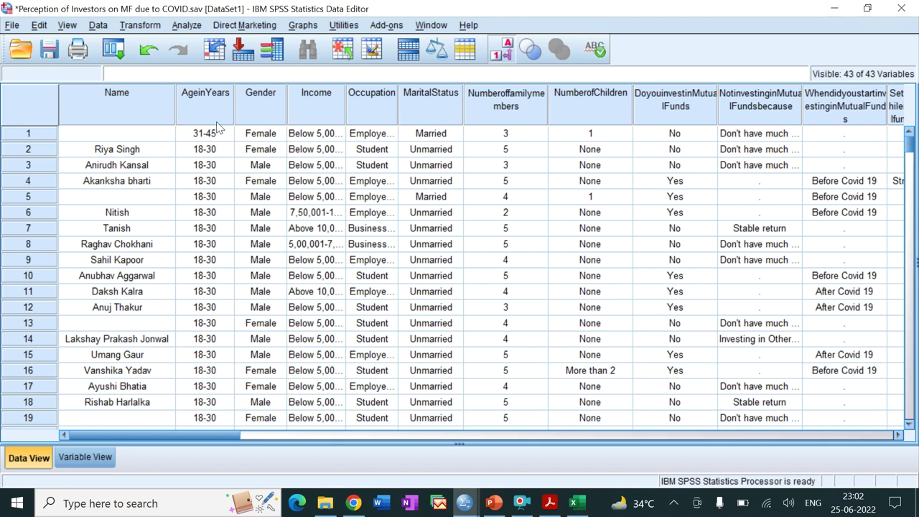
{"action": "left_click", "coordinate": [507, 45]}
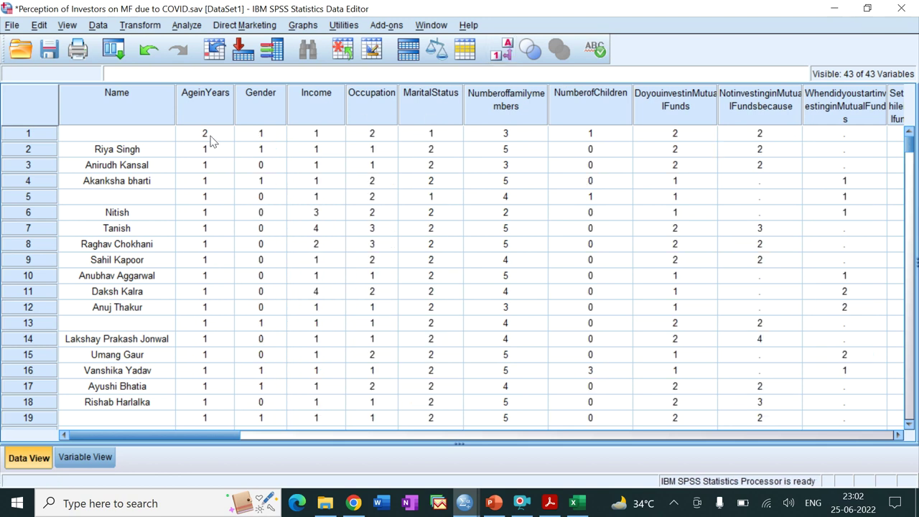
{"action": "left_click", "coordinate": [503, 54]}
{"action": "left_click", "coordinate": [503, 56]}
{"action": "left_click", "coordinate": [503, 56]}
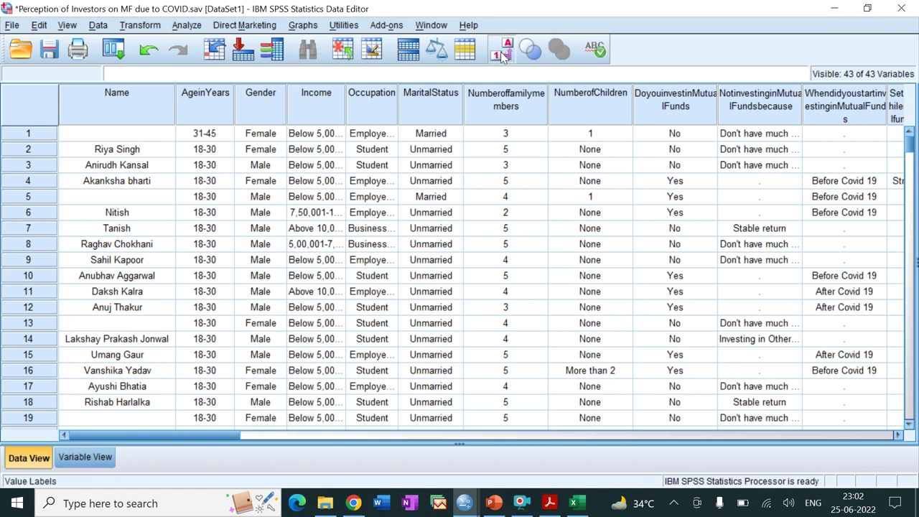
{"action": "left_click", "coordinate": [502, 56]}
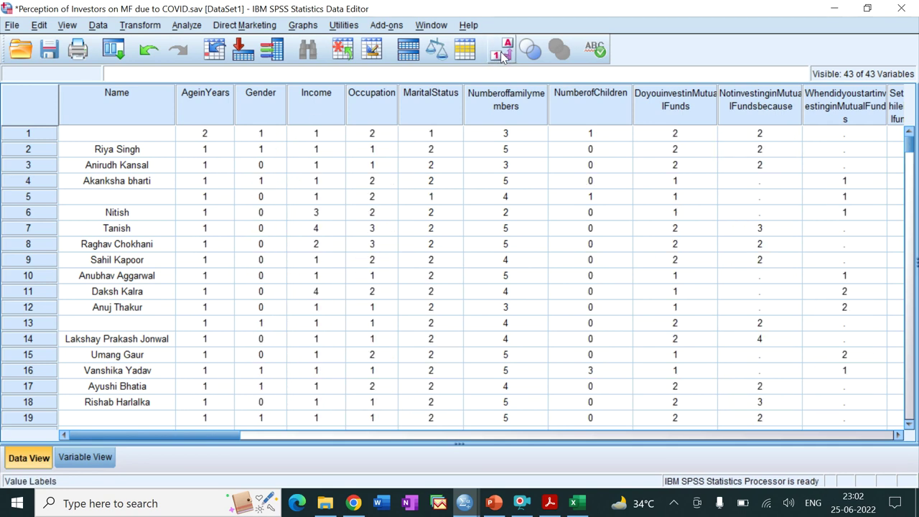
{"action": "left_click_drag", "start_coordinate": [214, 435], "coordinate": [581, 432]}
{"action": "left_click_drag", "start_coordinate": [496, 461], "coordinate": [180, 472]}
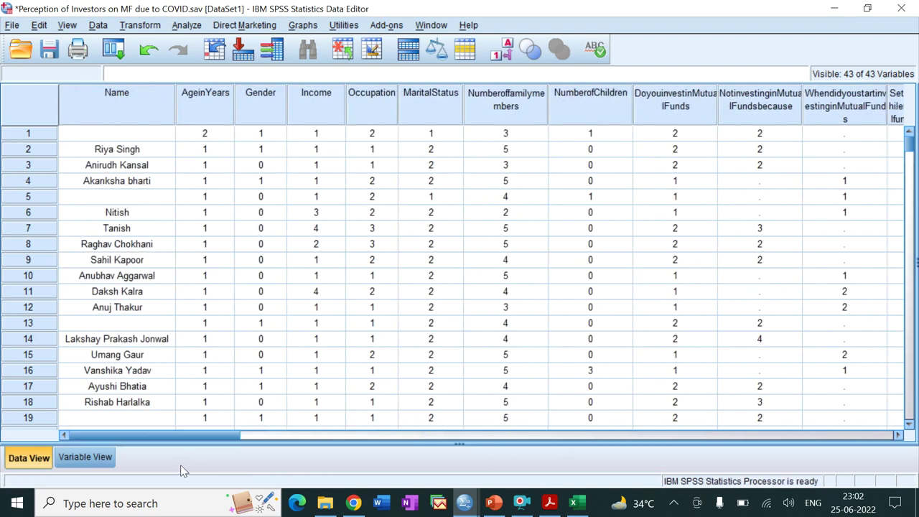